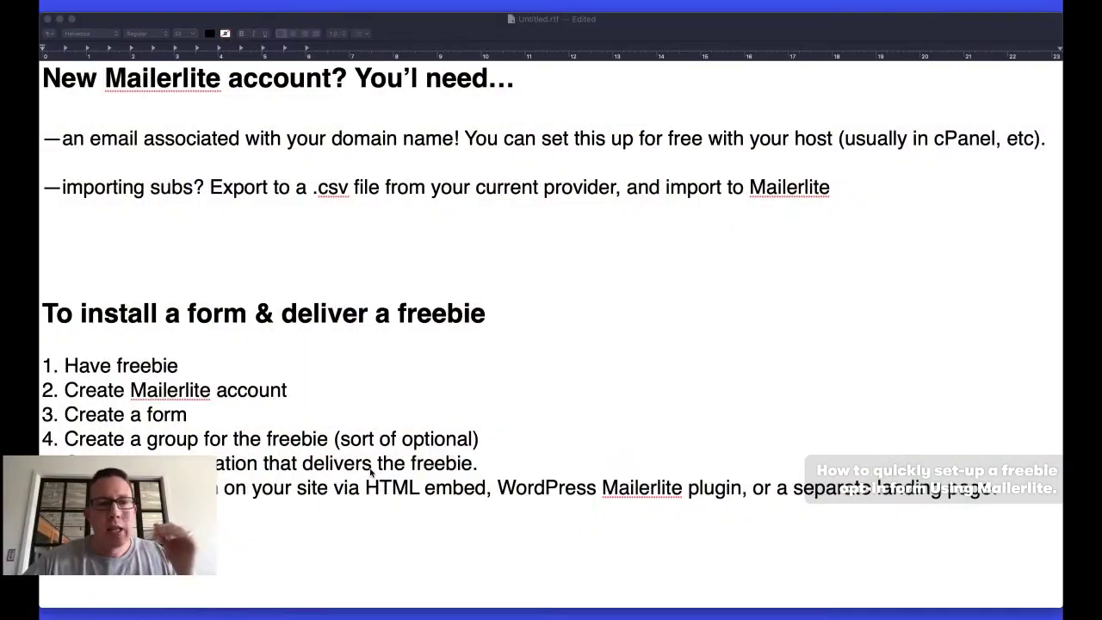
Skim the MailerLite setup notes in TextEdit, then switch to the WordPress dashboard in Chrome
{"action": "left_click", "coordinate": [240, 508]}
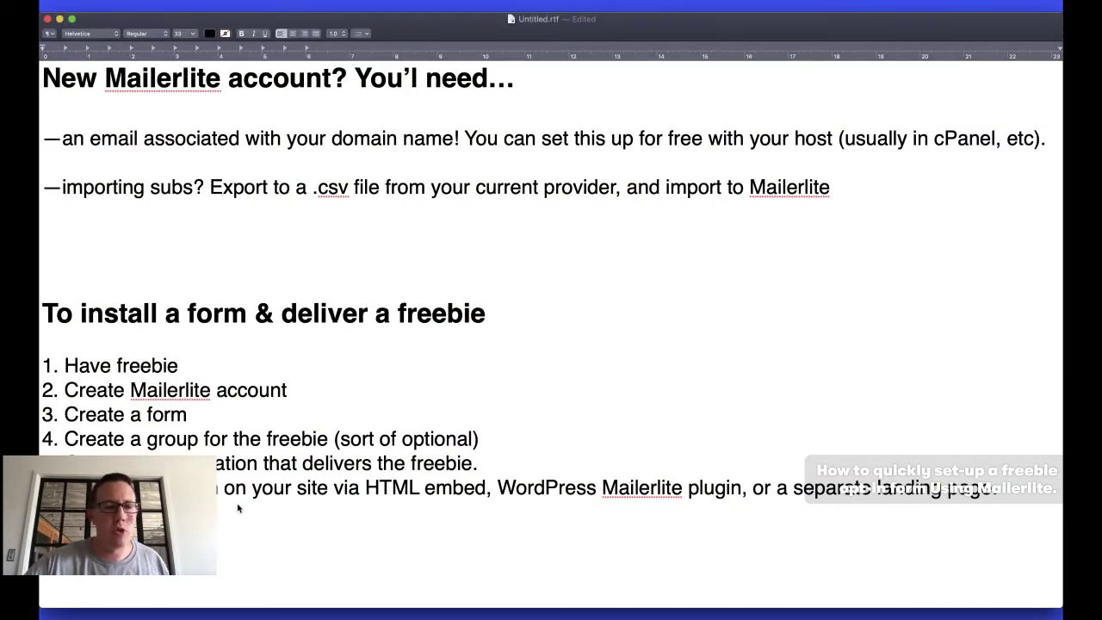
{"action": "scroll", "coordinate": [229, 519], "scroll_direction": "down", "scroll_amount": 4}
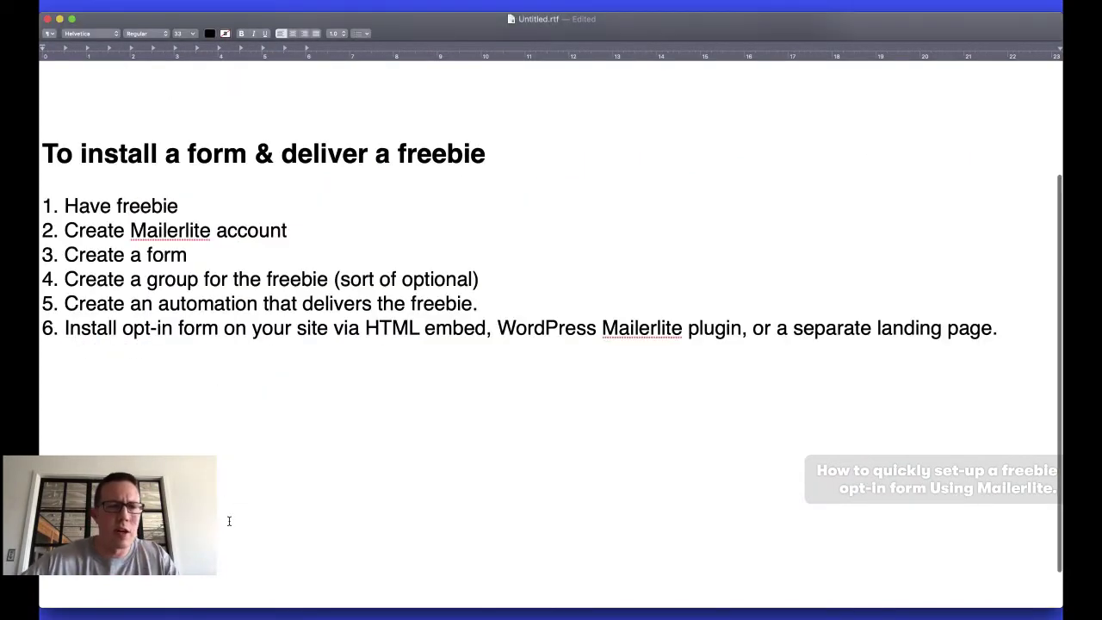
{"action": "scroll", "coordinate": [421, 250], "scroll_direction": "up", "scroll_amount": 5}
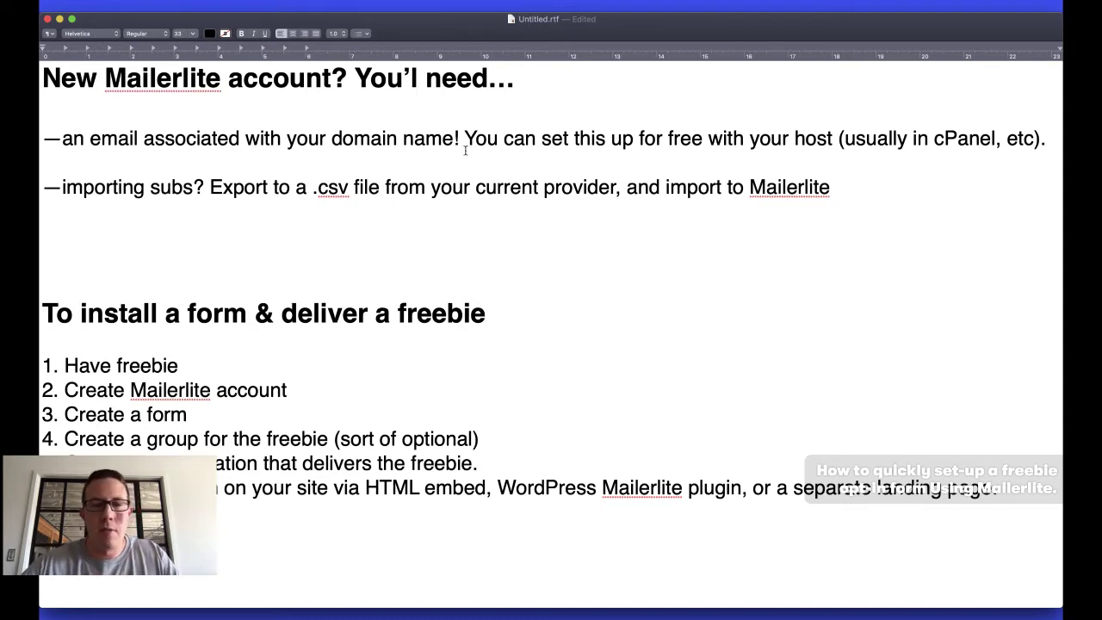
{"action": "key", "text": "super+Tab"}
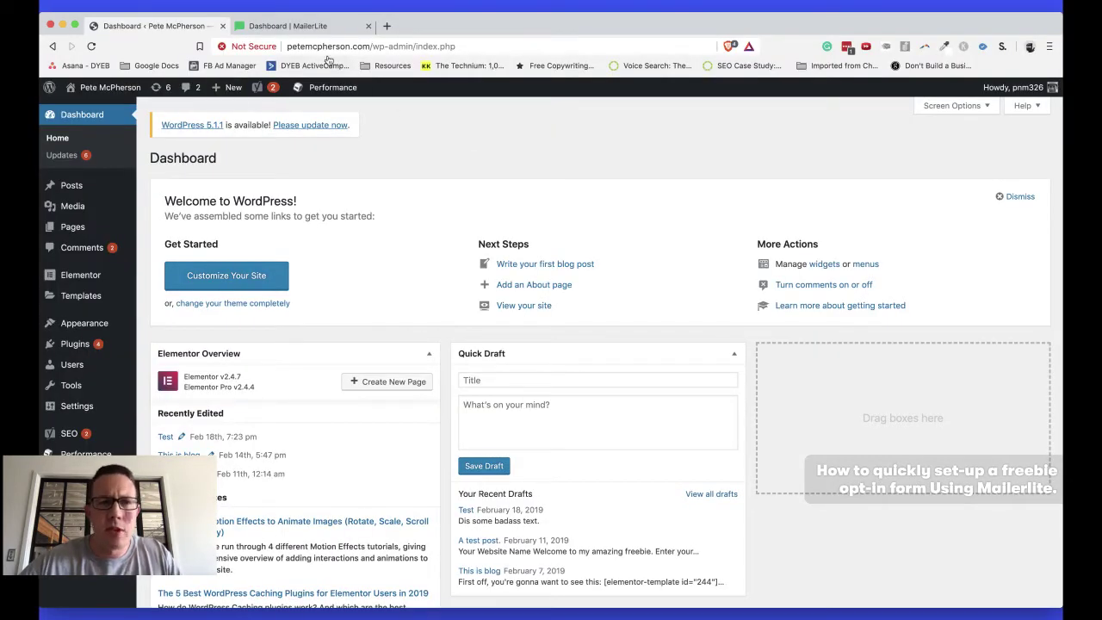
Select and deselect the dashboard web address, then switch back to the TextEdit setup notes
{"action": "left_click", "coordinate": [310, 47]}
{"action": "left_click", "coordinate": [313, 51]}
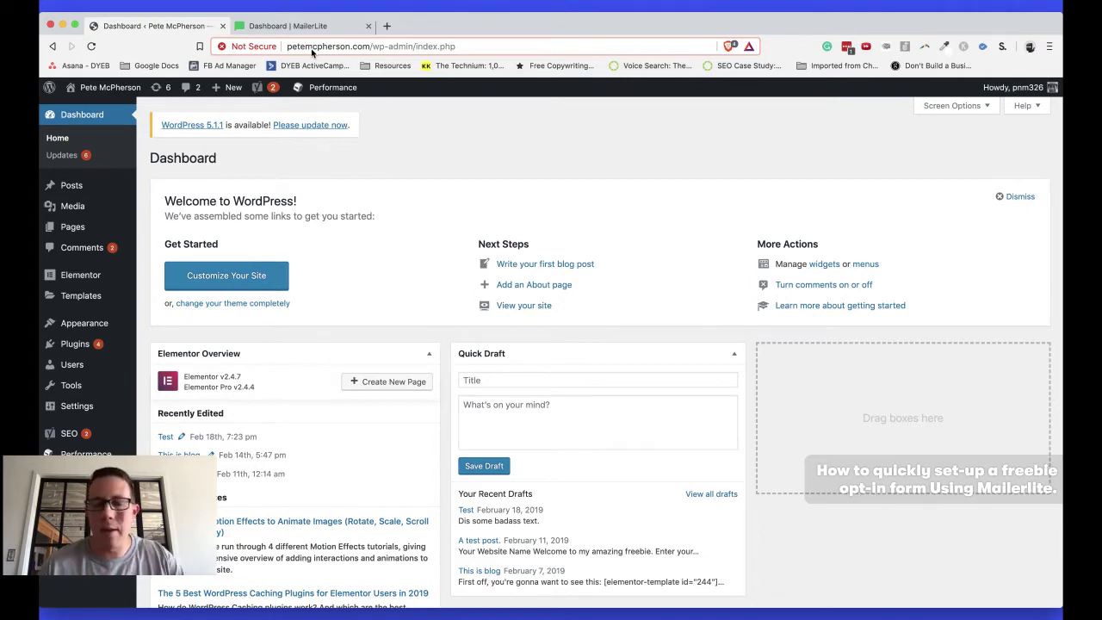
{"action": "key", "text": "super+Tab"}
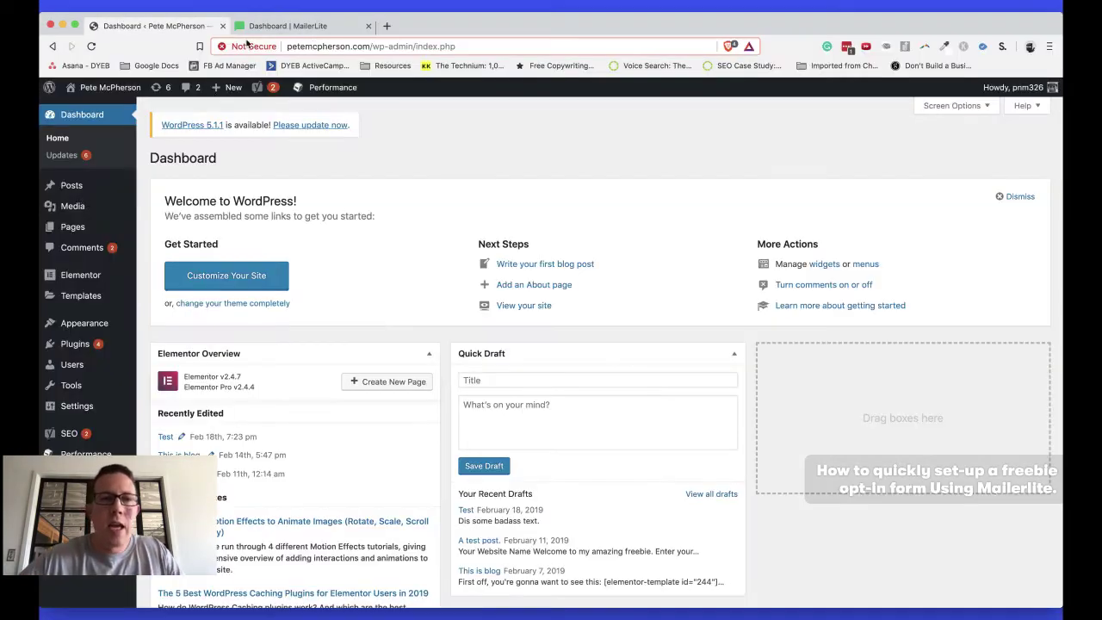
View MailerLite's Add subscribers CSV/TXT import page under Subscribers, then go back to Dashboard
{"action": "left_click", "coordinate": [258, 26]}
{"action": "scroll", "coordinate": [454, 148], "scroll_direction": "down", "scroll_amount": 2}
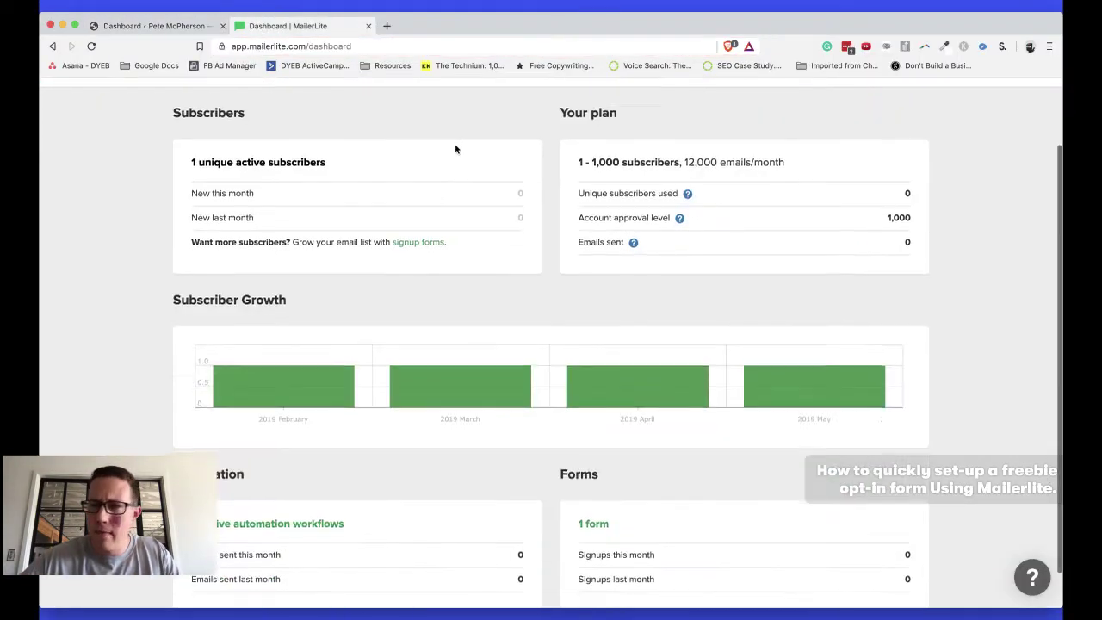
{"action": "scroll", "coordinate": [454, 147], "scroll_direction": "up", "scroll_amount": 2}
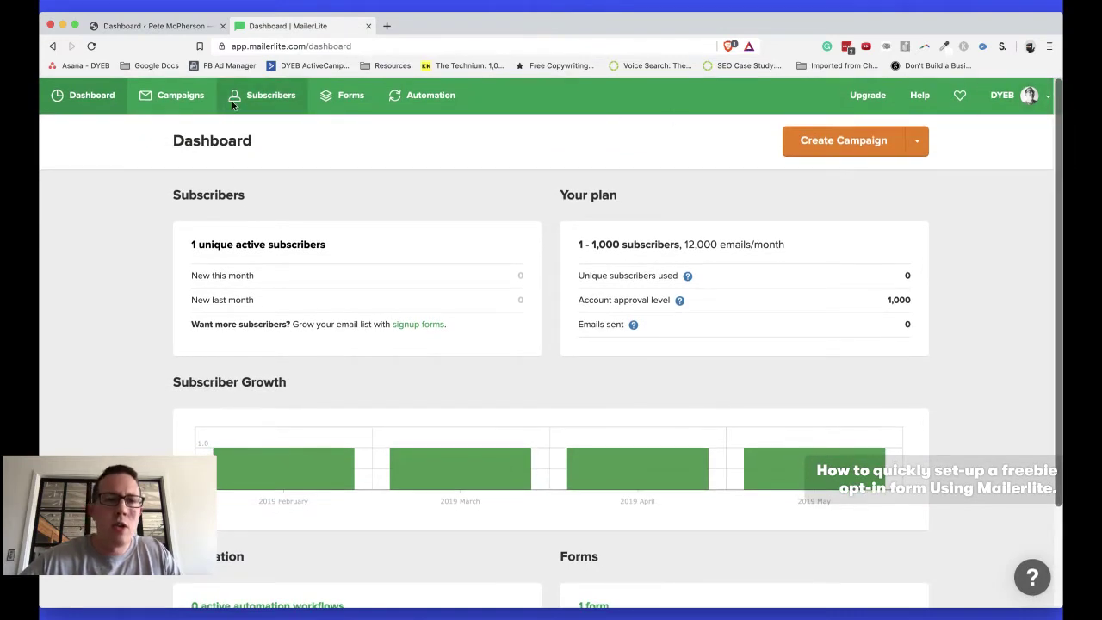
{"action": "left_click", "coordinate": [262, 95]}
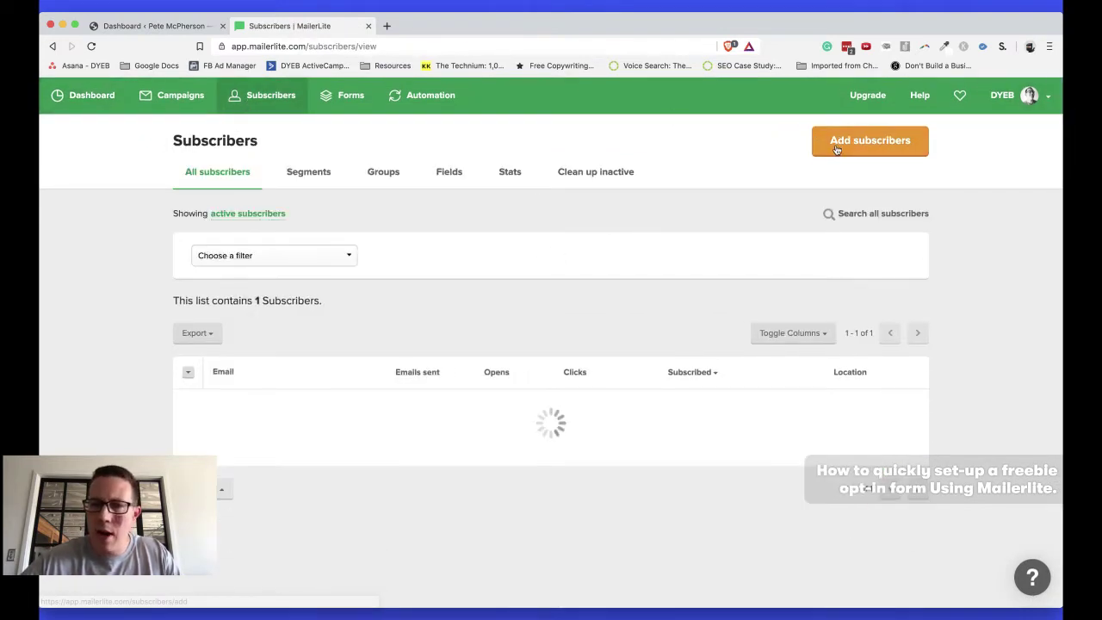
{"action": "left_click", "coordinate": [839, 143]}
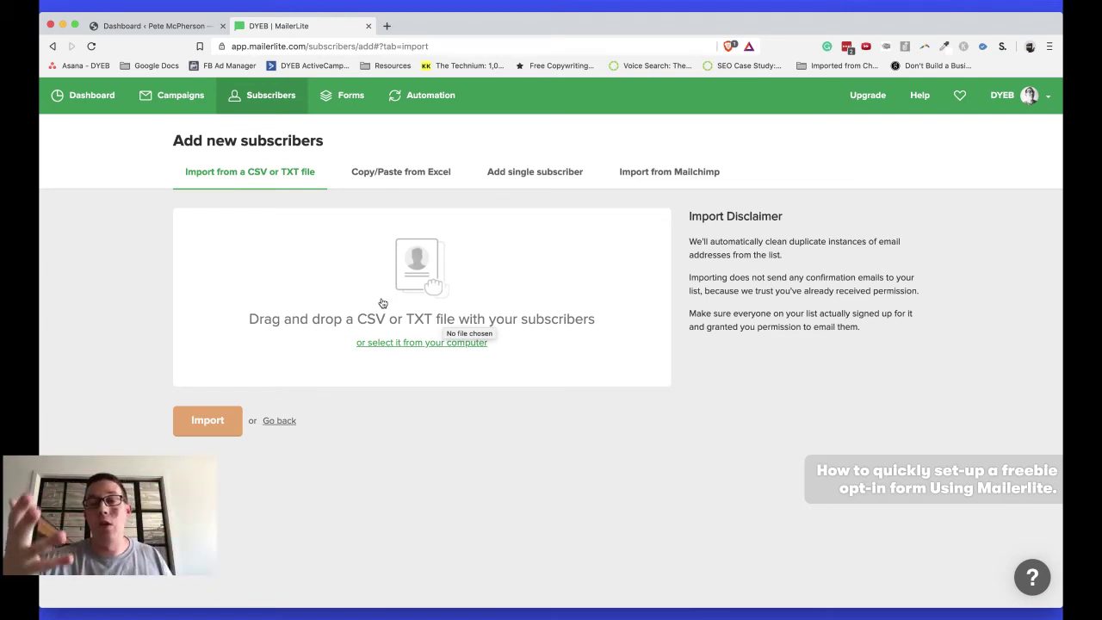
{"action": "left_click", "coordinate": [78, 96]}
Scroll the TextEdit notes down to the six-step 'To install a form & deliver a freebie' list
{"action": "key", "text": "super+Tab"}
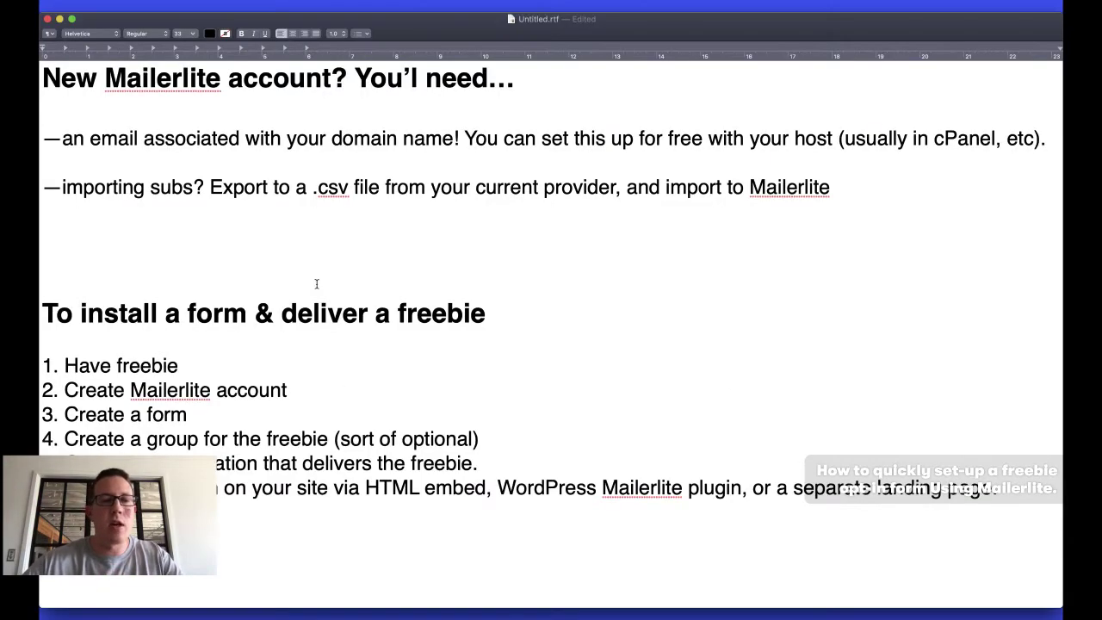
{"action": "scroll", "coordinate": [221, 284], "scroll_direction": "down", "scroll_amount": 5}
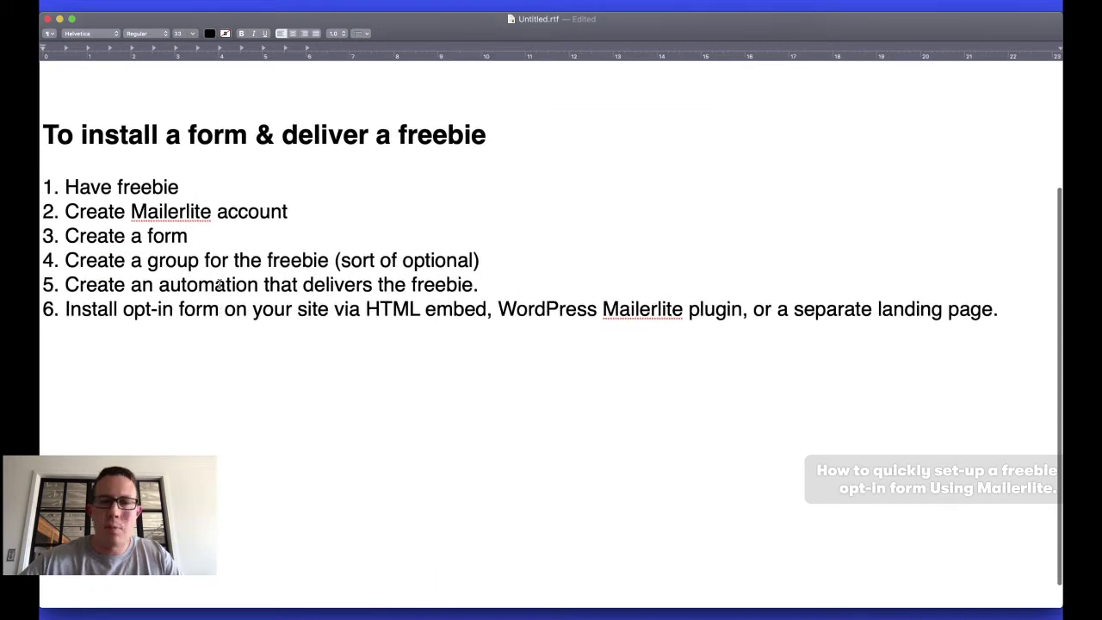
{"action": "scroll", "coordinate": [221, 284], "scroll_direction": "down", "scroll_amount": 1}
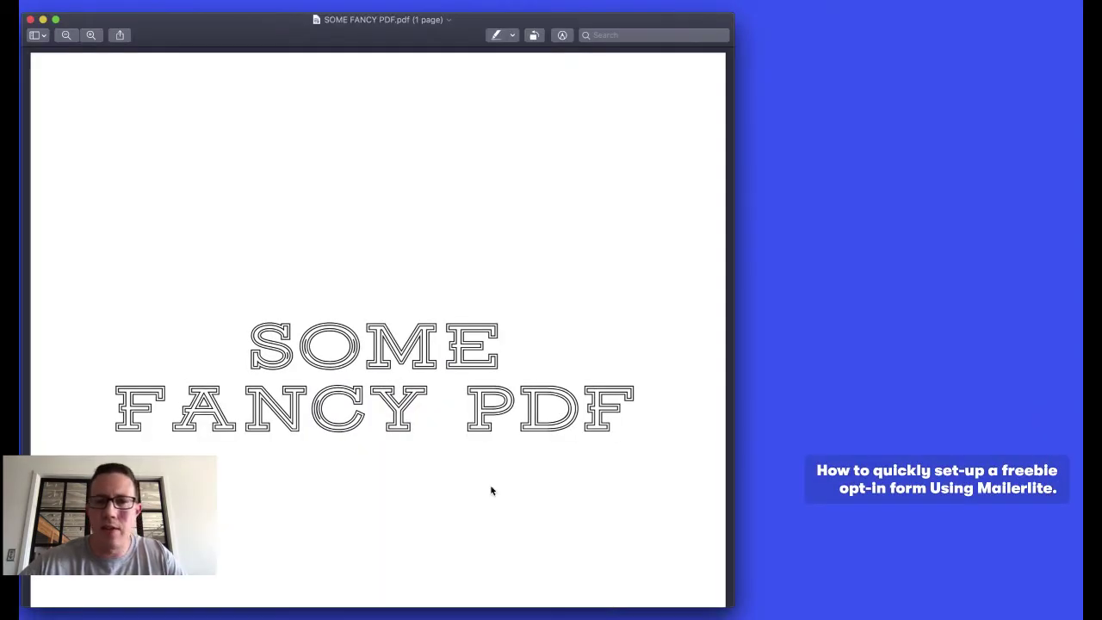
Scroll through the freebie file SOME FANCY PDF.pdf in Preview
{"action": "scroll", "coordinate": [490, 491], "scroll_direction": "down", "scroll_amount": 10}
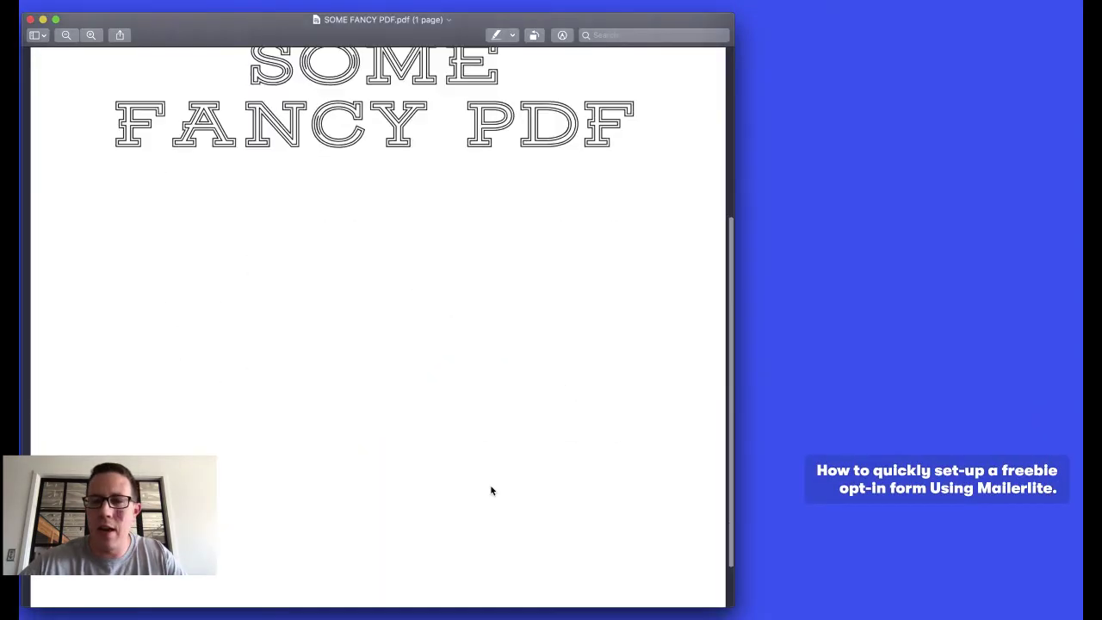
{"action": "scroll", "coordinate": [491, 491], "scroll_direction": "up", "scroll_amount": 10}
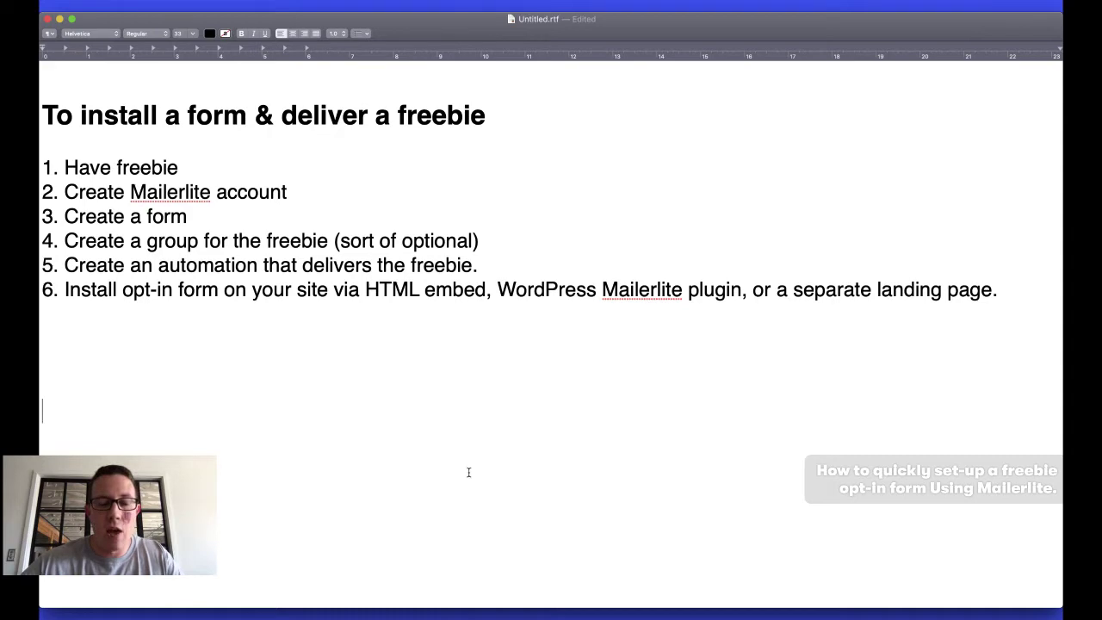
Glance at the MailerLite and WordPress tabs in Chrome, then return to the setup notes
{"action": "key", "text": "super+Tab"}
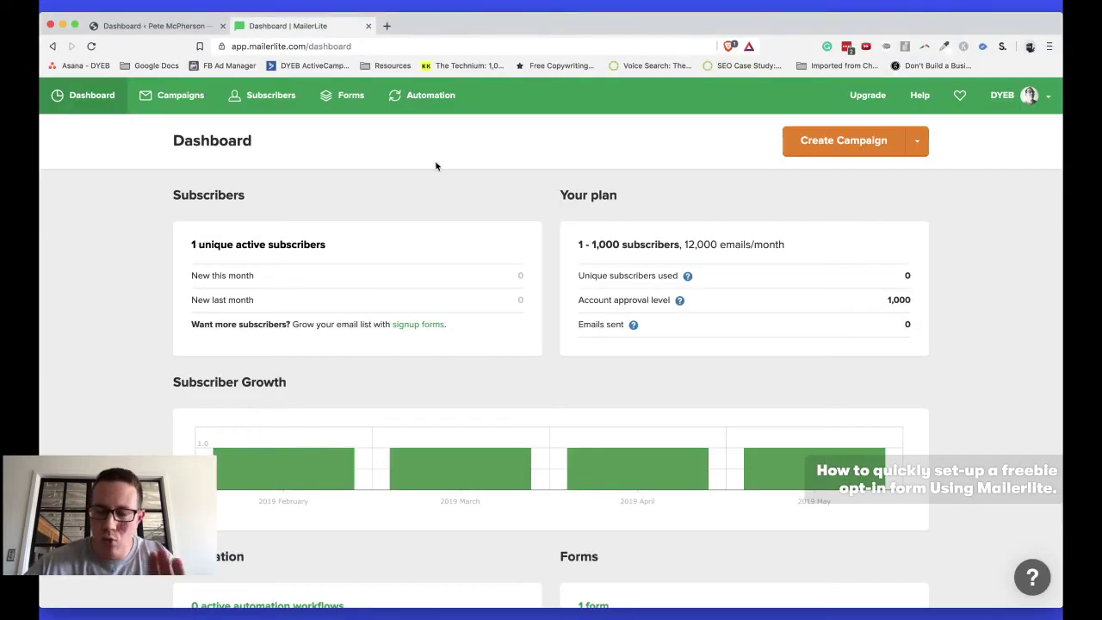
{"action": "key", "text": "ctrl+shift+Tab"}
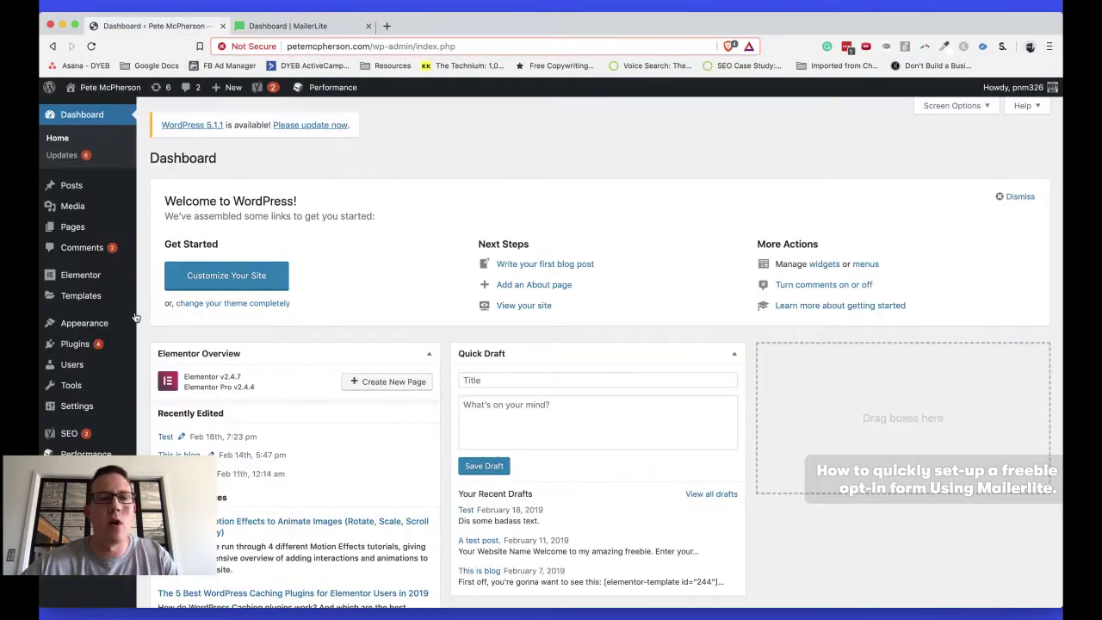
{"action": "key", "text": "ctrl+Tab"}
{"action": "key", "text": "super+Tab"}
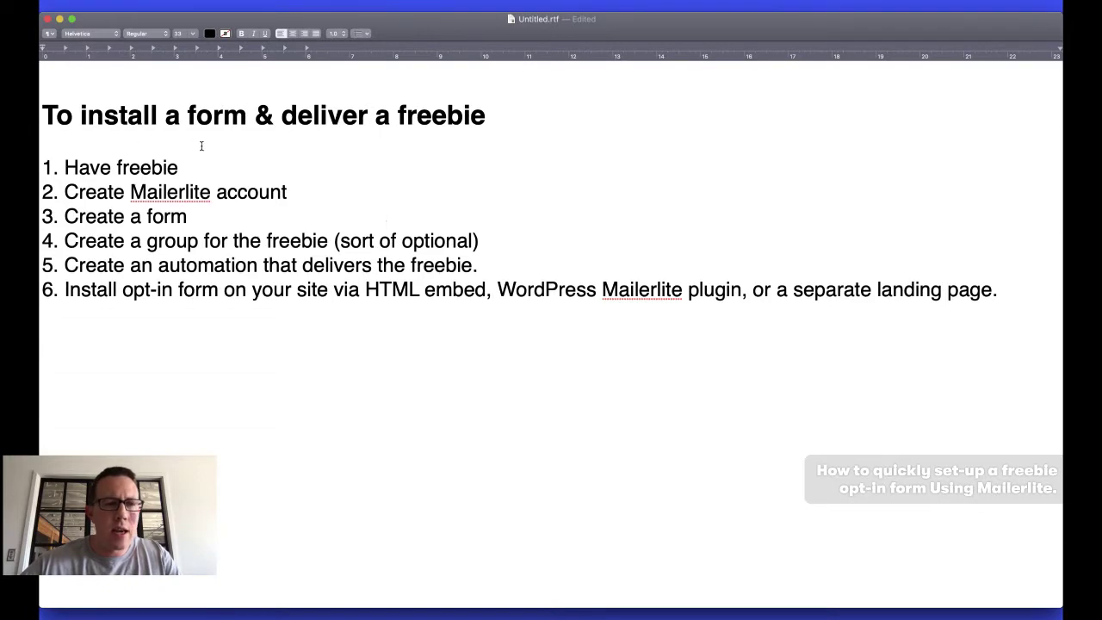
Reread the 'New Mailerlite account?' section of the notes, then switch to the MailerLite dashboard
{"action": "scroll", "coordinate": [217, 228], "scroll_direction": "up", "scroll_amount": 5}
{"action": "scroll", "coordinate": [218, 228], "scroll_direction": "down", "scroll_amount": 5}
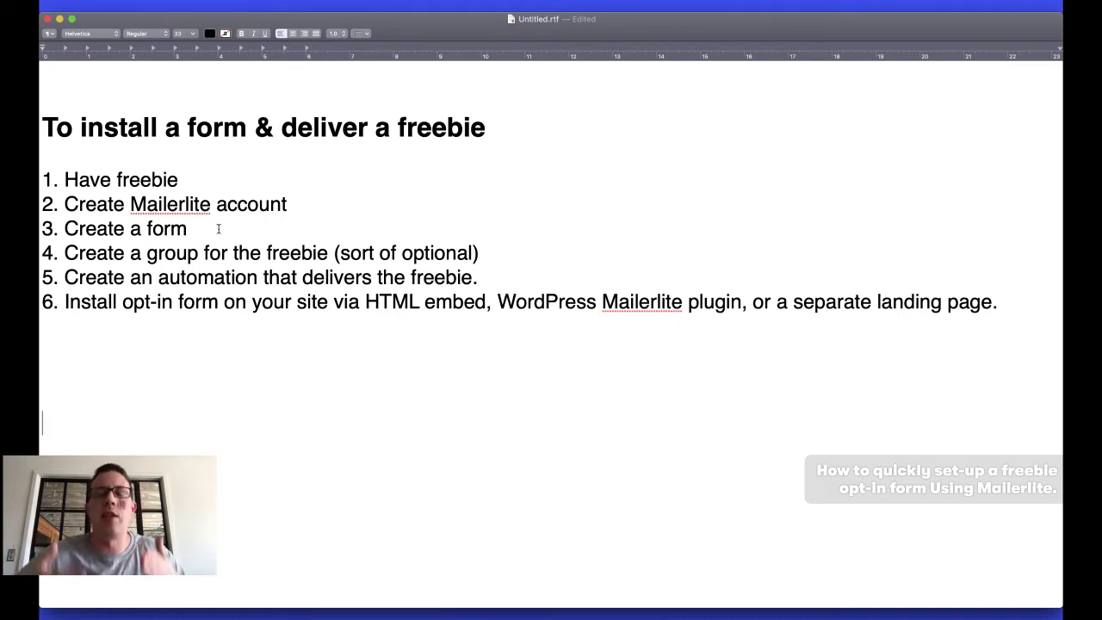
{"action": "scroll", "coordinate": [217, 228], "scroll_direction": "up", "scroll_amount": 5}
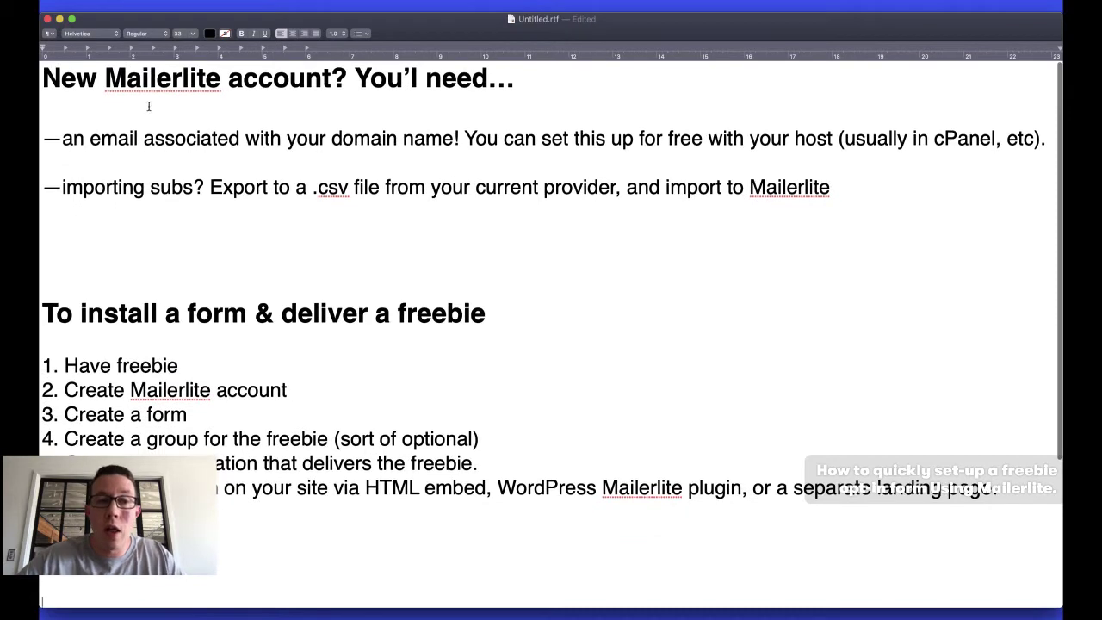
{"action": "triple_click", "coordinate": [145, 86]}
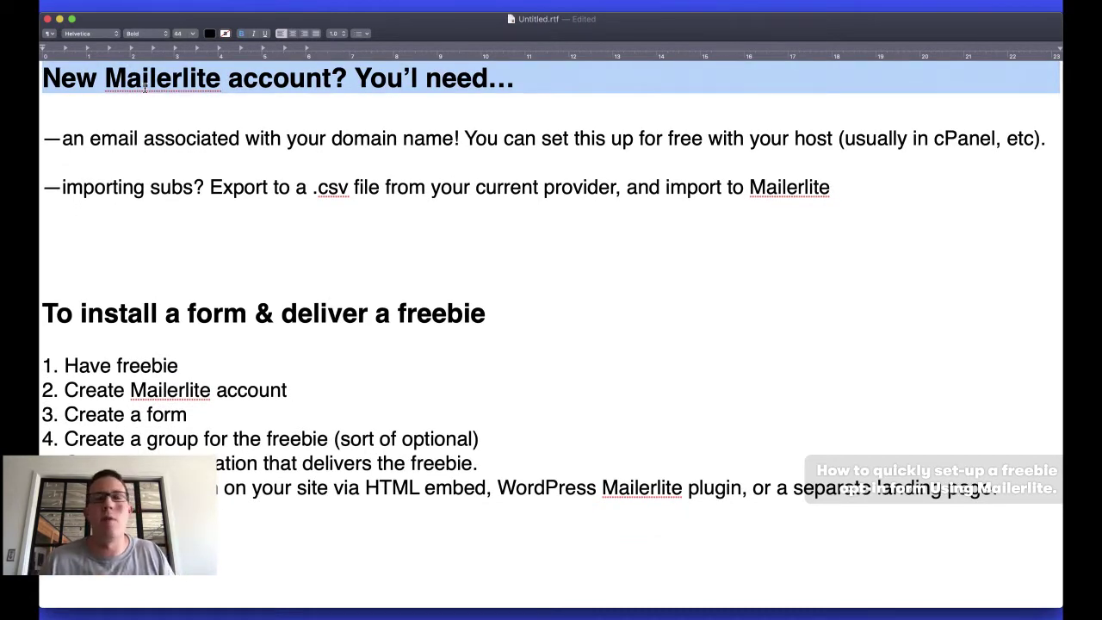
{"action": "left_click", "coordinate": [233, 275]}
{"action": "scroll", "coordinate": [233, 274], "scroll_direction": "down", "scroll_amount": 2}
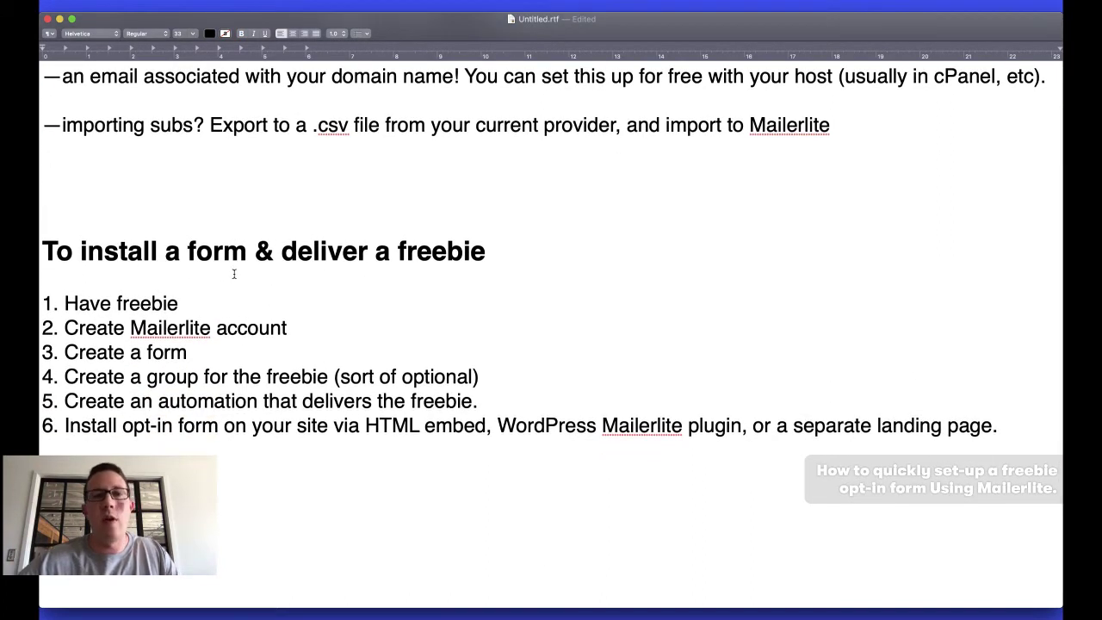
{"action": "scroll", "coordinate": [234, 274], "scroll_direction": "down", "scroll_amount": 3}
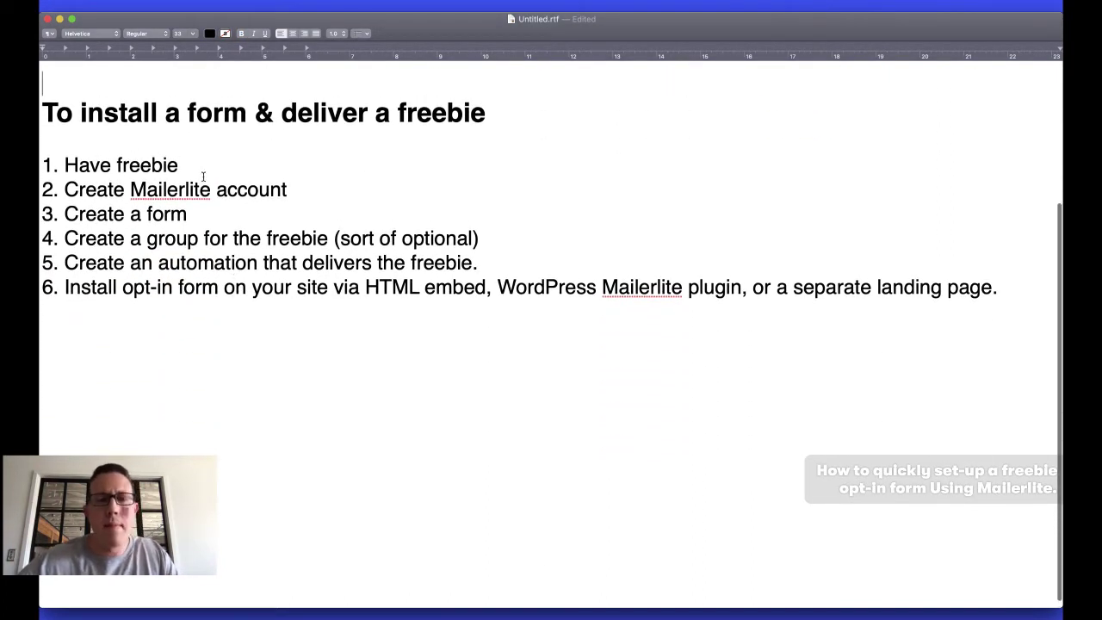
{"action": "key", "text": "super+Tab"}
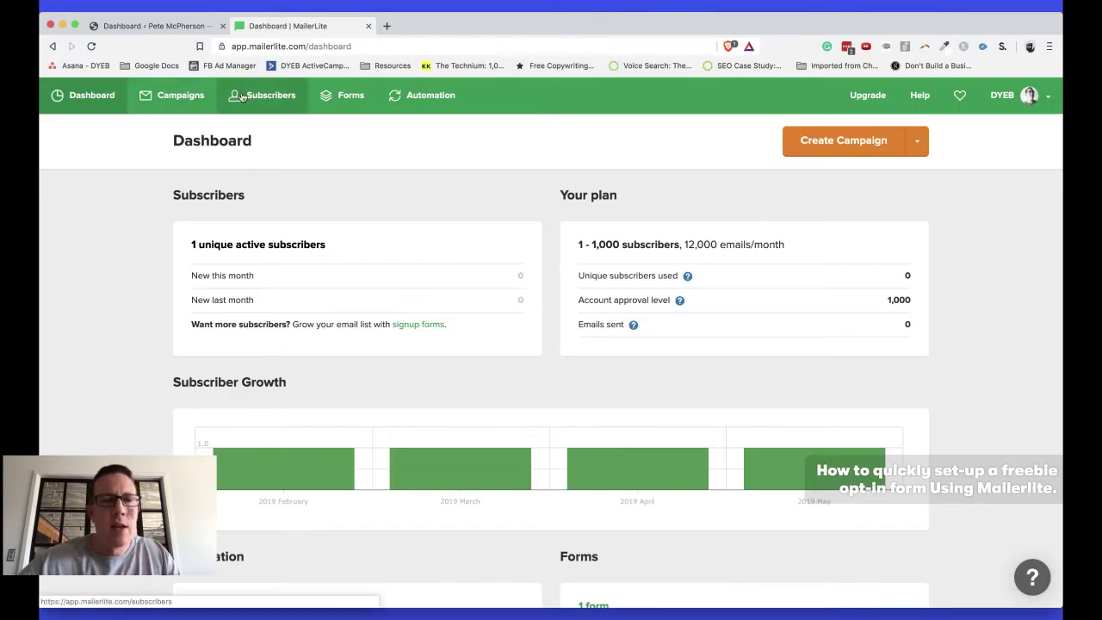
Open MailerLite's All subscribers page, showing one active subscriber with 0 emails sent
{"action": "key", "text": "super+Tab"}
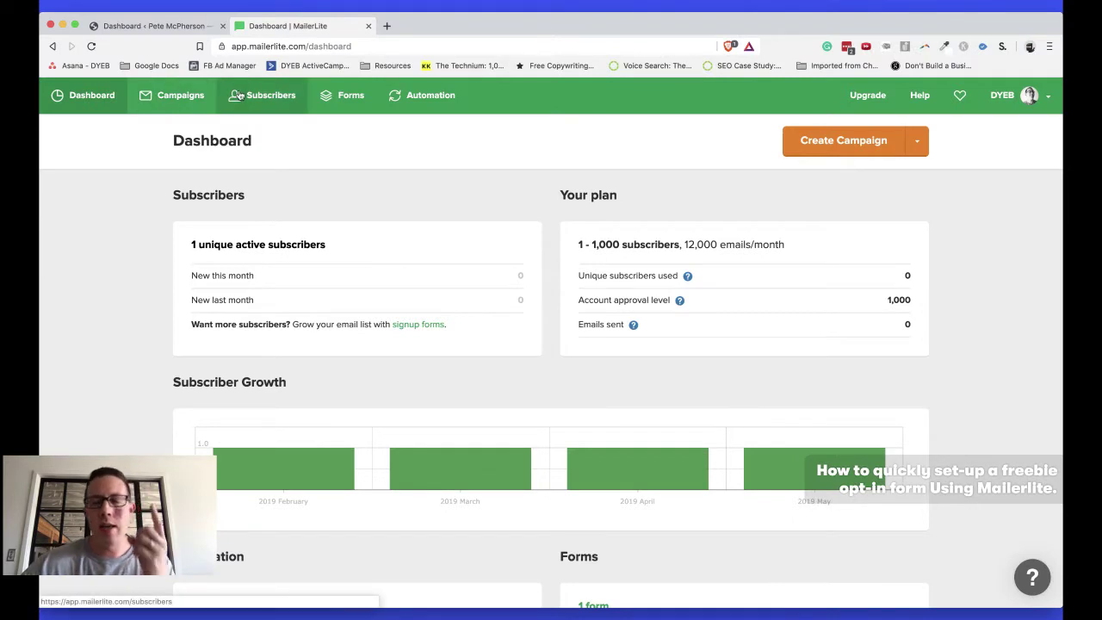
{"action": "left_click", "coordinate": [241, 95]}
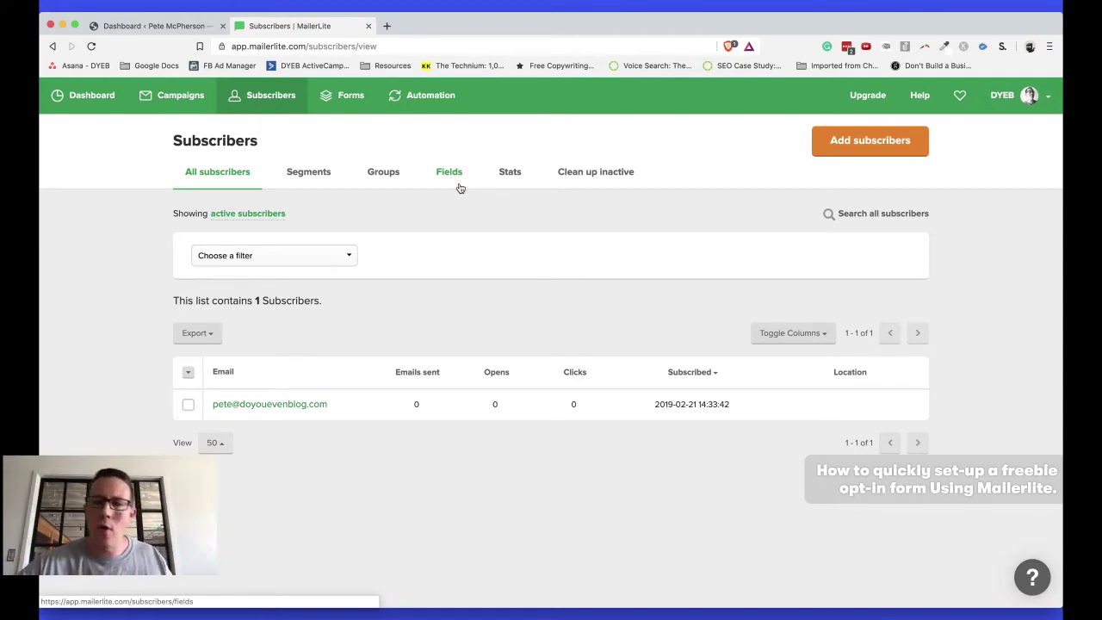
Open the Embedded Forms list, showing the existing 'Test form' with 0 subscribers
{"action": "left_click", "coordinate": [340, 102]}
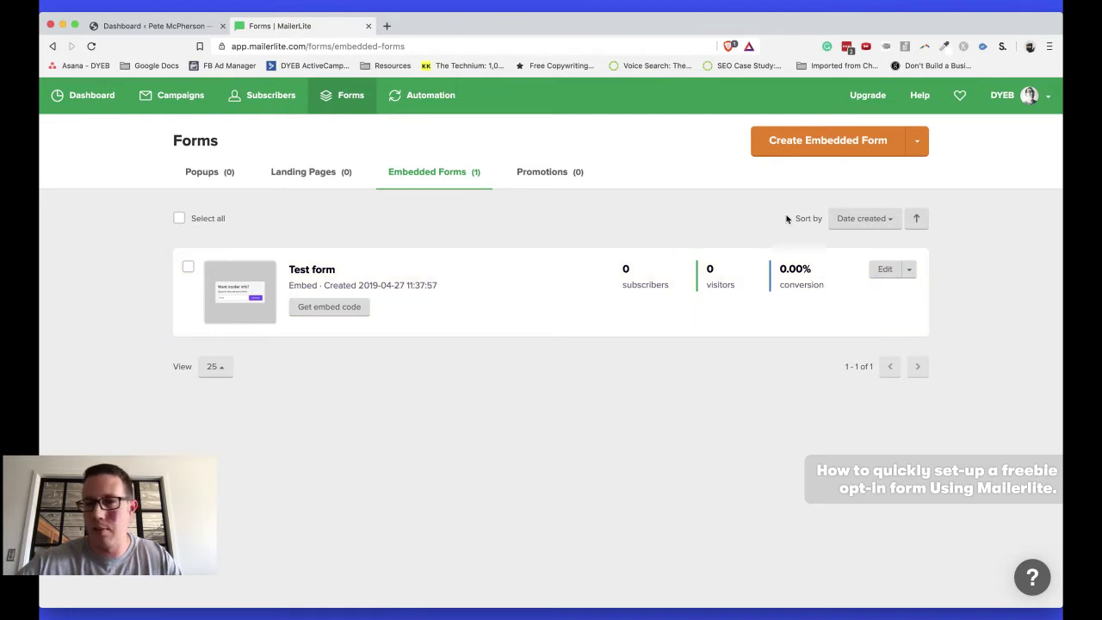
Create a new embedded form named 'Some awesome lead magne' and save the name
{"action": "left_click", "coordinate": [836, 143]}
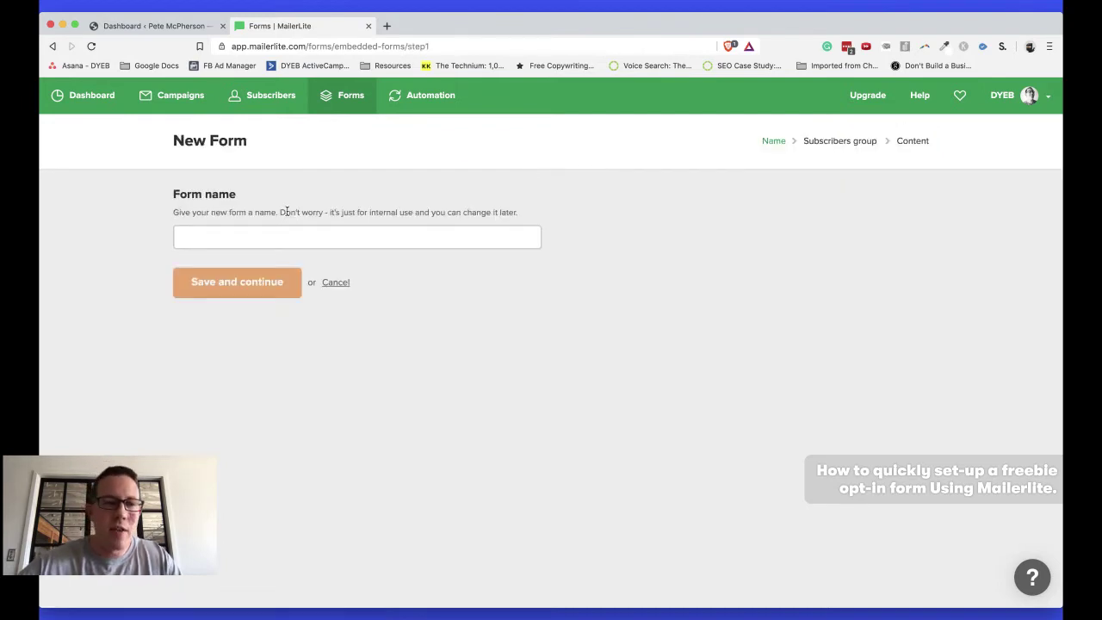
{"action": "left_click", "coordinate": [315, 231]}
{"action": "type", "text": "Som"}
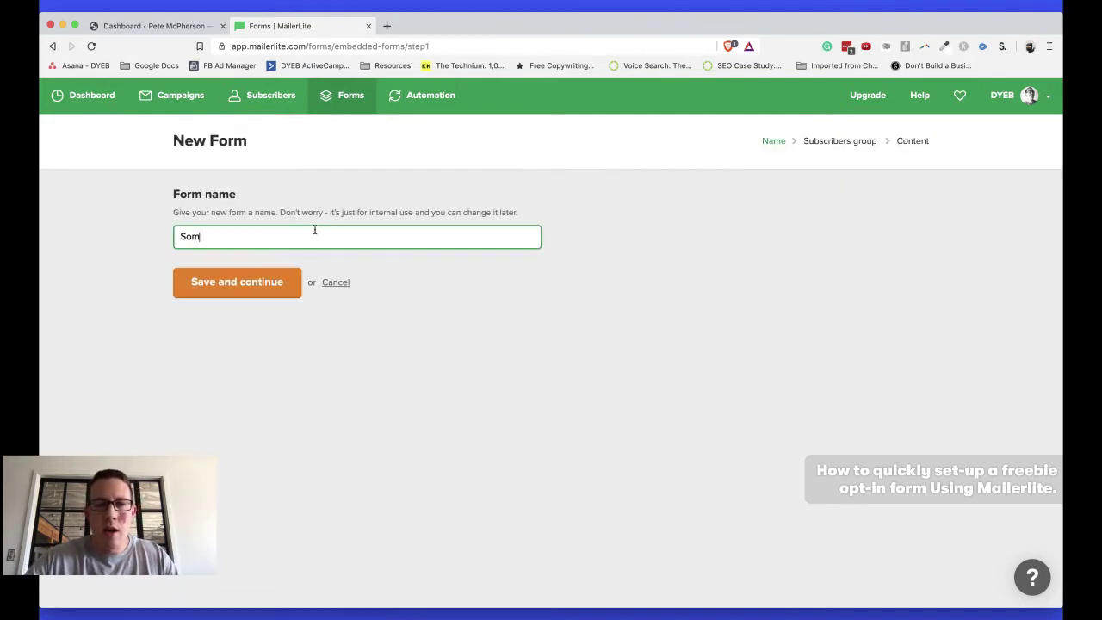
{"action": "type", "text": "e awesome lead magnet"}
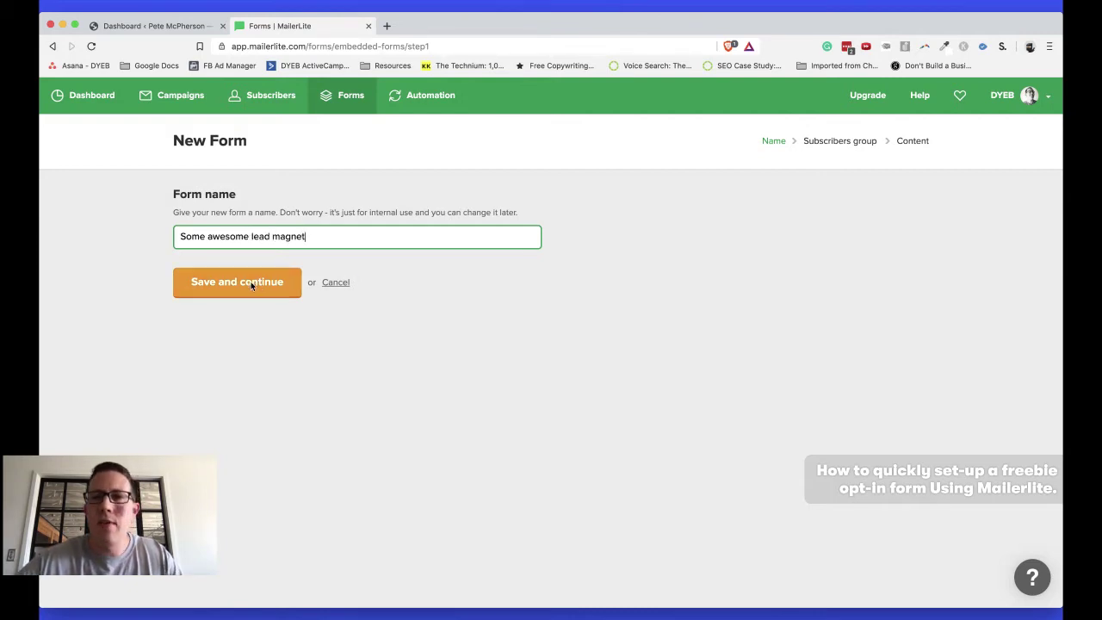
{"action": "left_click", "coordinate": [251, 281]}
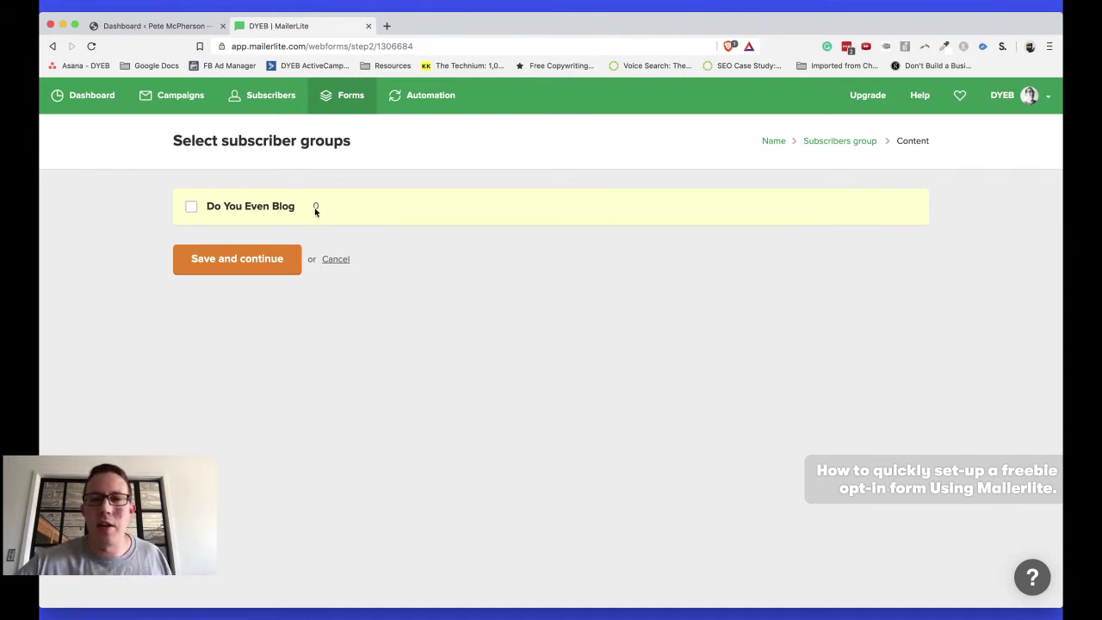
Tick the Do You Even Blog group, check the Groups list in a new tab, then save and continue
{"action": "left_click", "coordinate": [249, 207]}
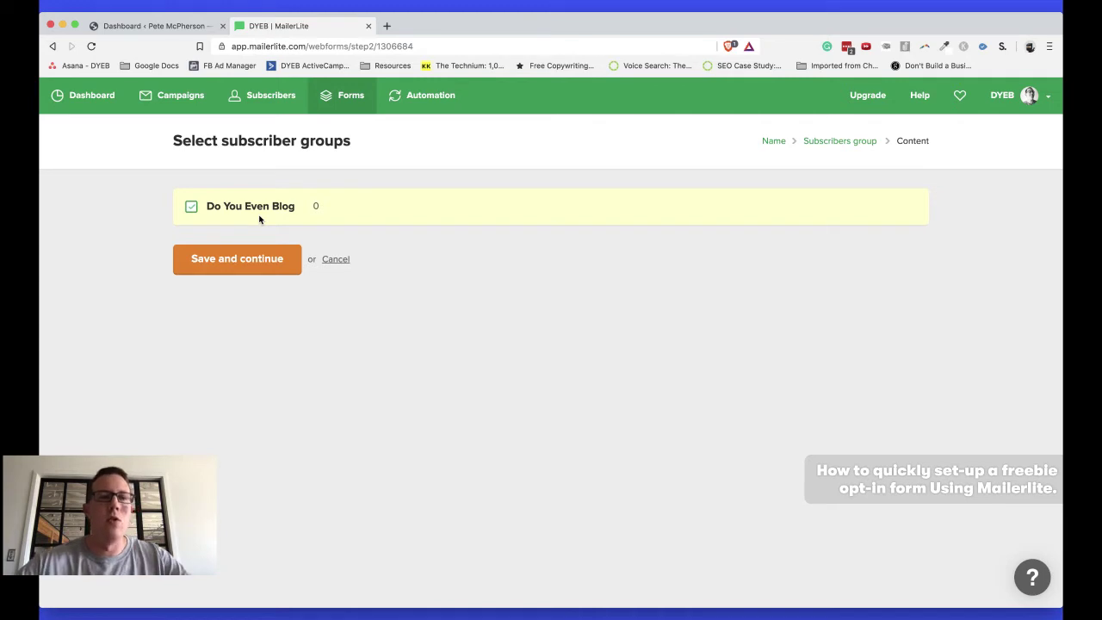
{"action": "right_click", "coordinate": [261, 94]}
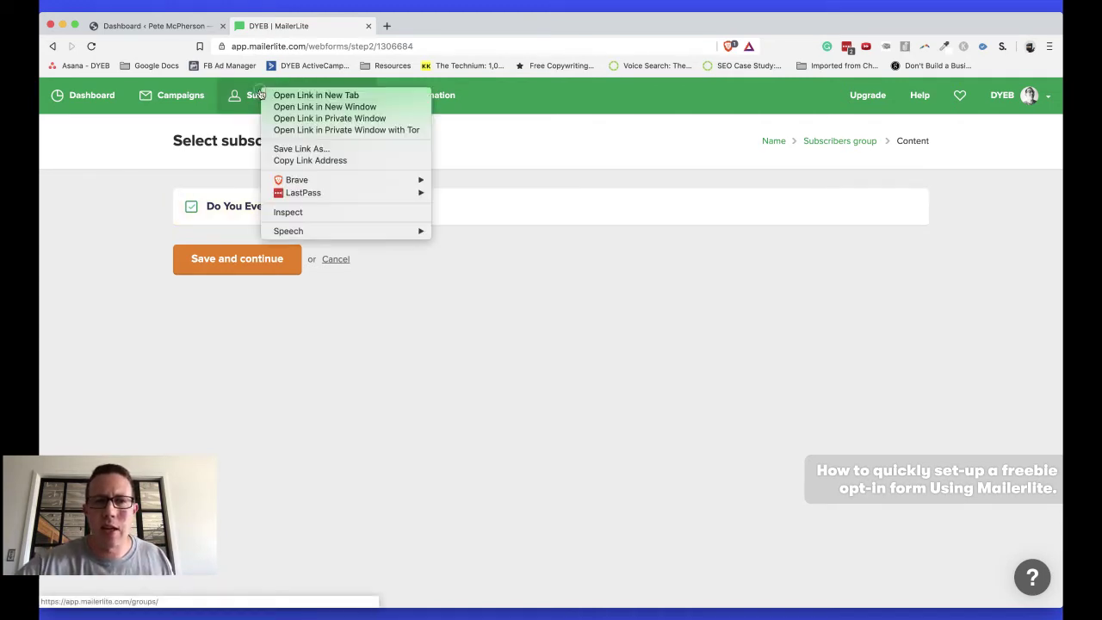
{"action": "left_click", "coordinate": [263, 96]}
{"action": "left_click", "coordinate": [420, 27]}
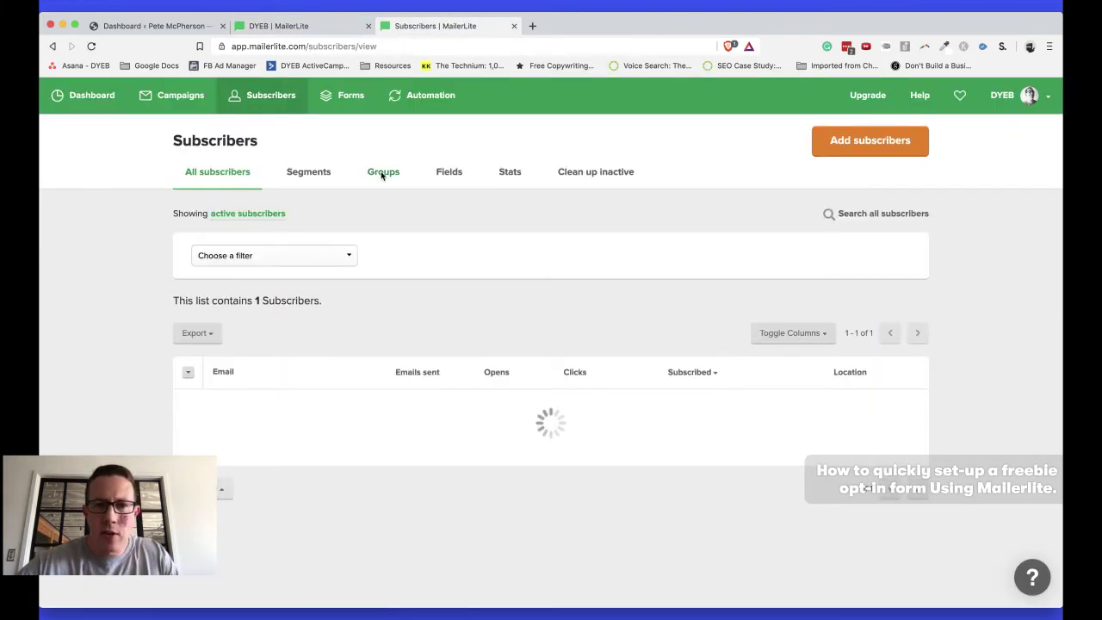
{"action": "left_click", "coordinate": [383, 171]}
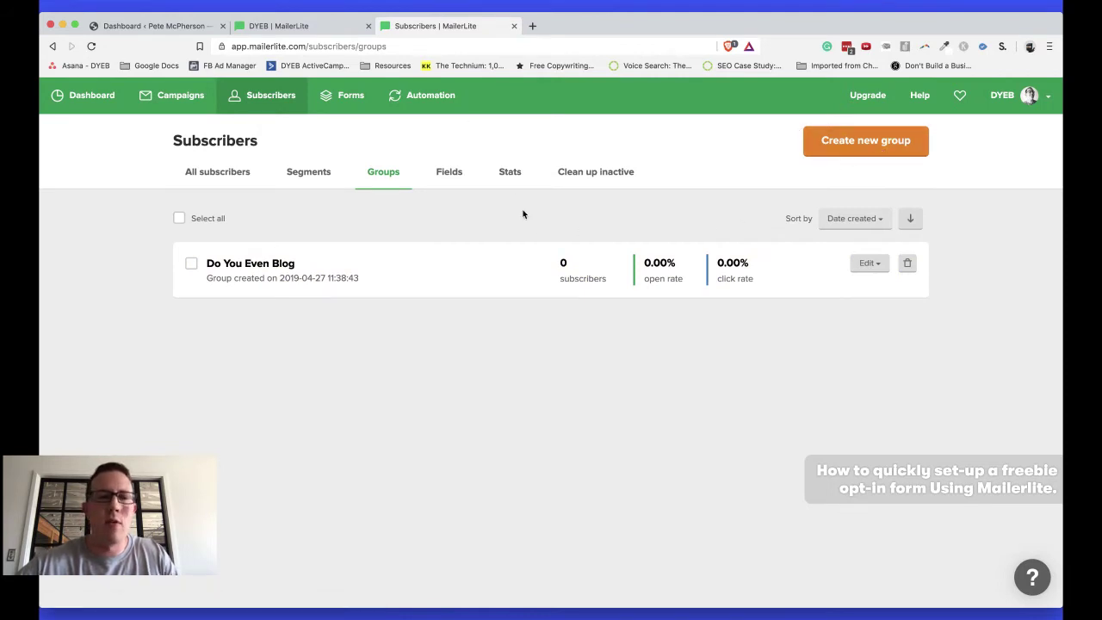
{"action": "key", "text": "ctrl+shift+Tab"}
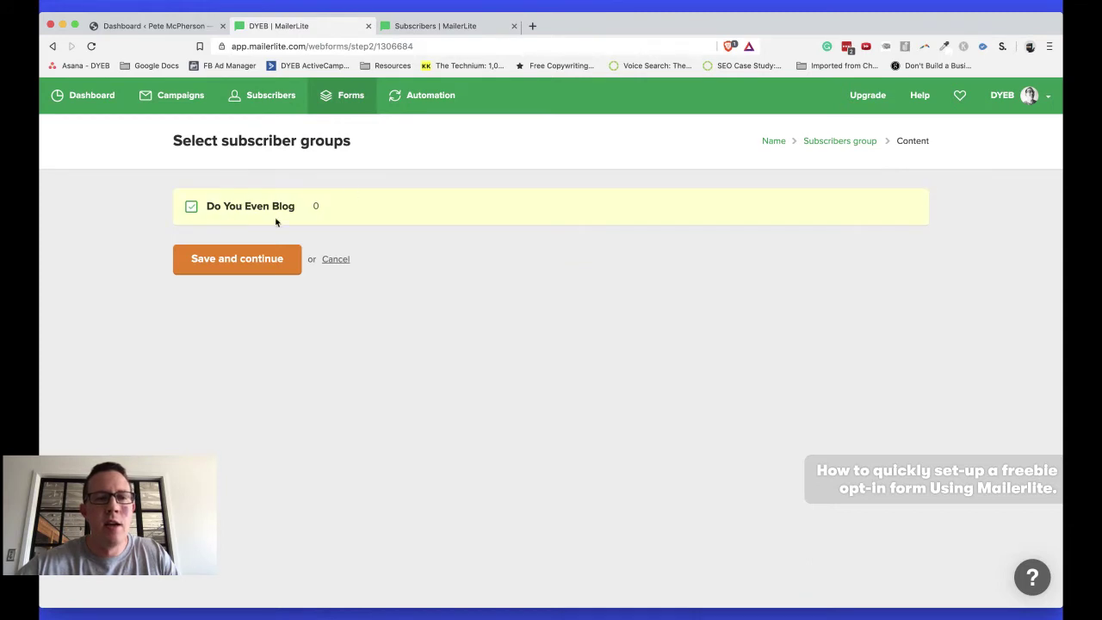
{"action": "left_click", "coordinate": [230, 264]}
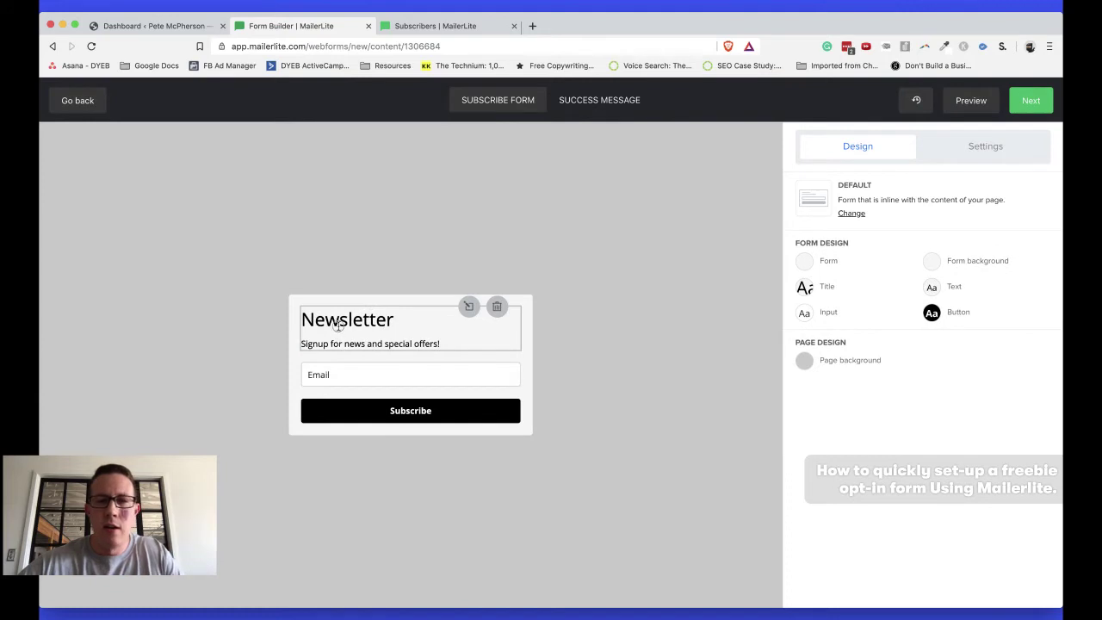
Change the form title from Newsletter to 'Want my super secret fancy PDF?'
{"action": "left_click", "coordinate": [338, 326]}
{"action": "left_click", "coordinate": [824, 200]}
{"action": "double_click", "coordinate": [823, 200]}
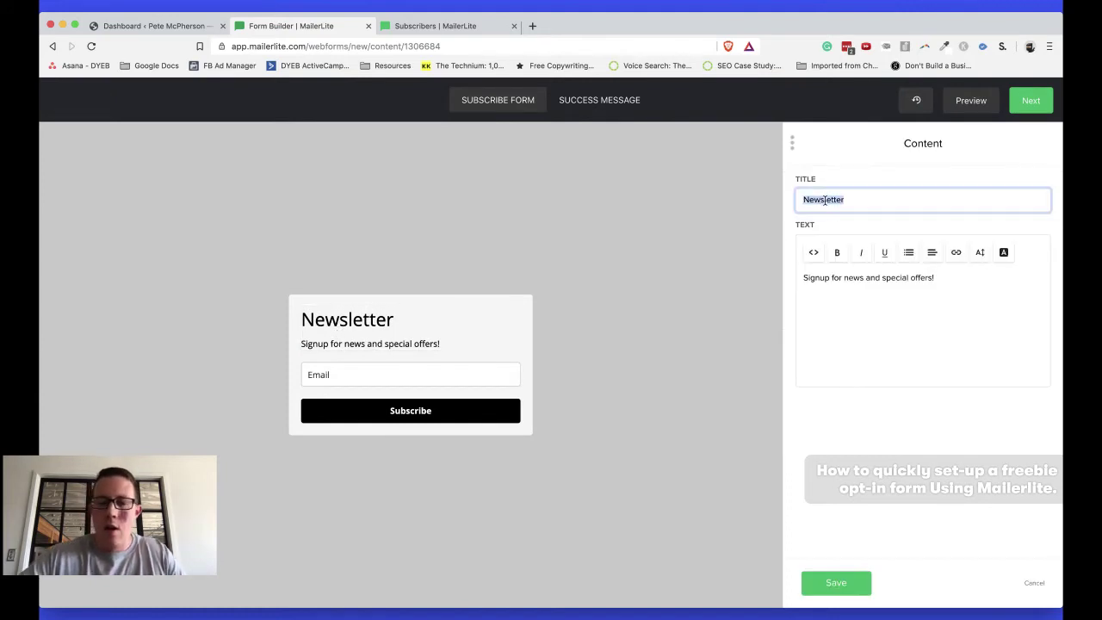
{"action": "type", "text": "Want my super "}
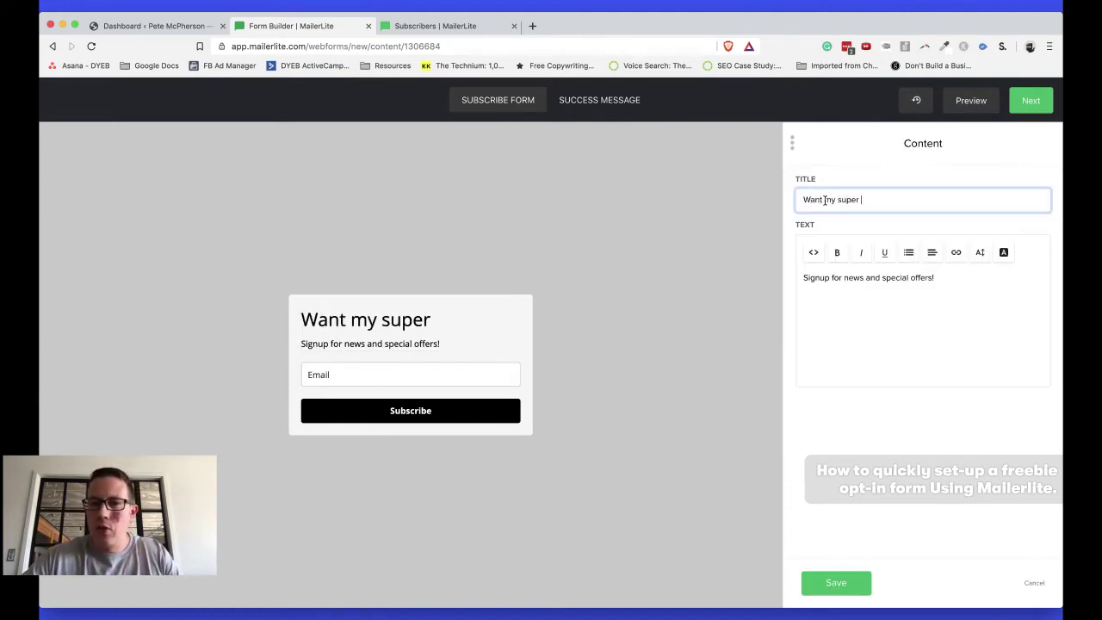
{"action": "type", "text": "secret fancy PDF"}
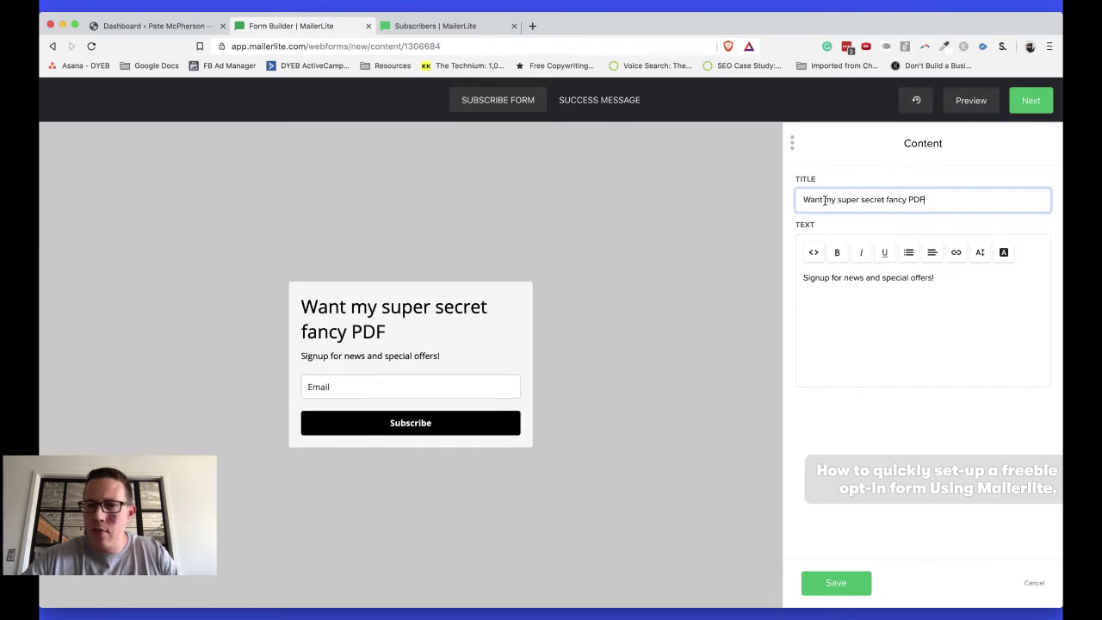
{"action": "type", "text": "?"}
Replace the description with 'Signup below and I'll make you a billionaire--OVERNIGHT.'
{"action": "left_click_drag", "start_coordinate": [935, 278], "coordinate": [844, 281]}
{"action": "triple_click", "coordinate": [844, 281]}
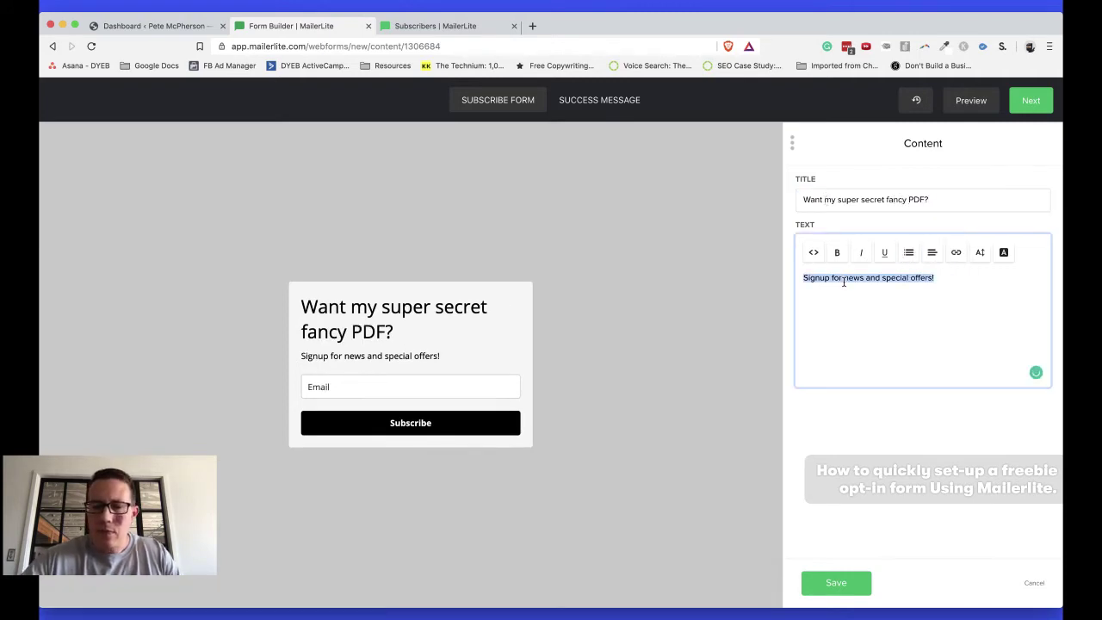
{"action": "type", "text": "Signup bel"}
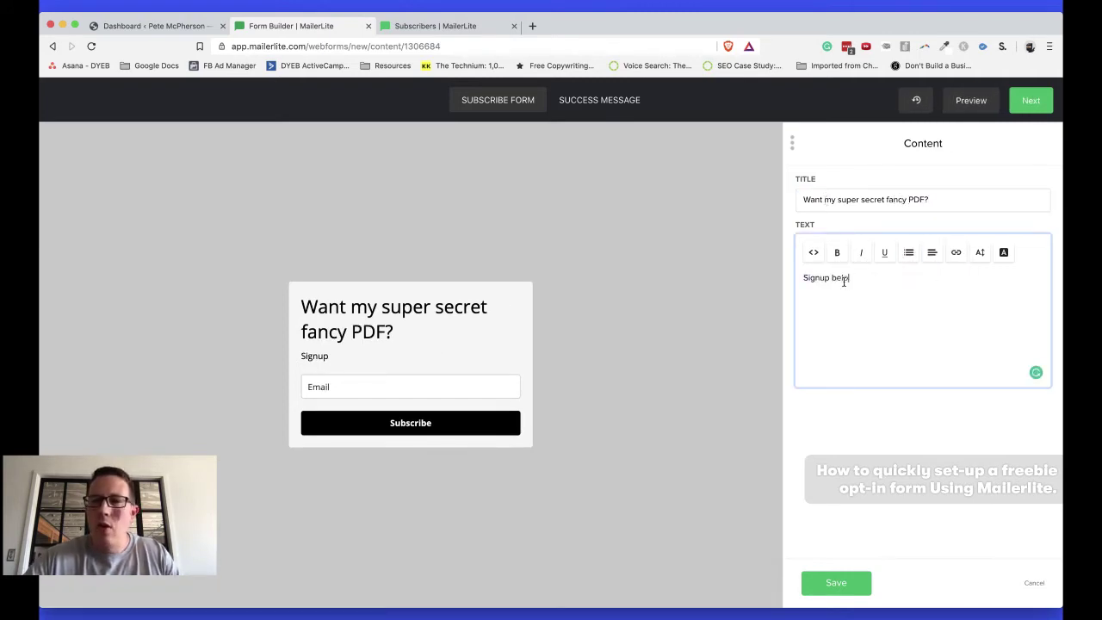
{"action": "type", "text": "ow and I'll ma"}
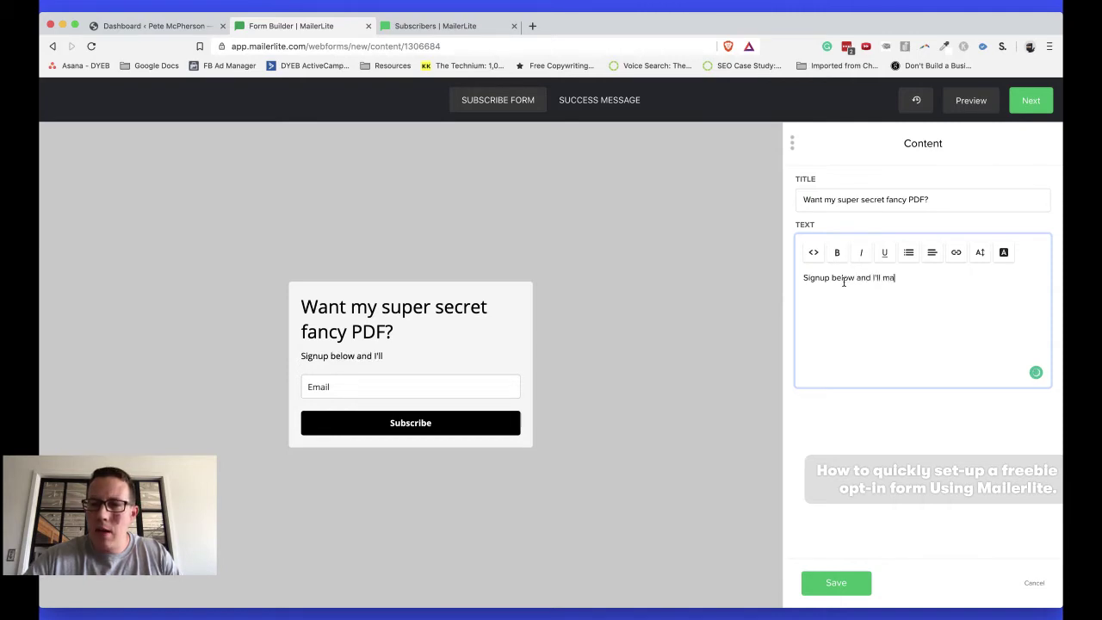
{"action": "type", "text": "ke you a billiona"}
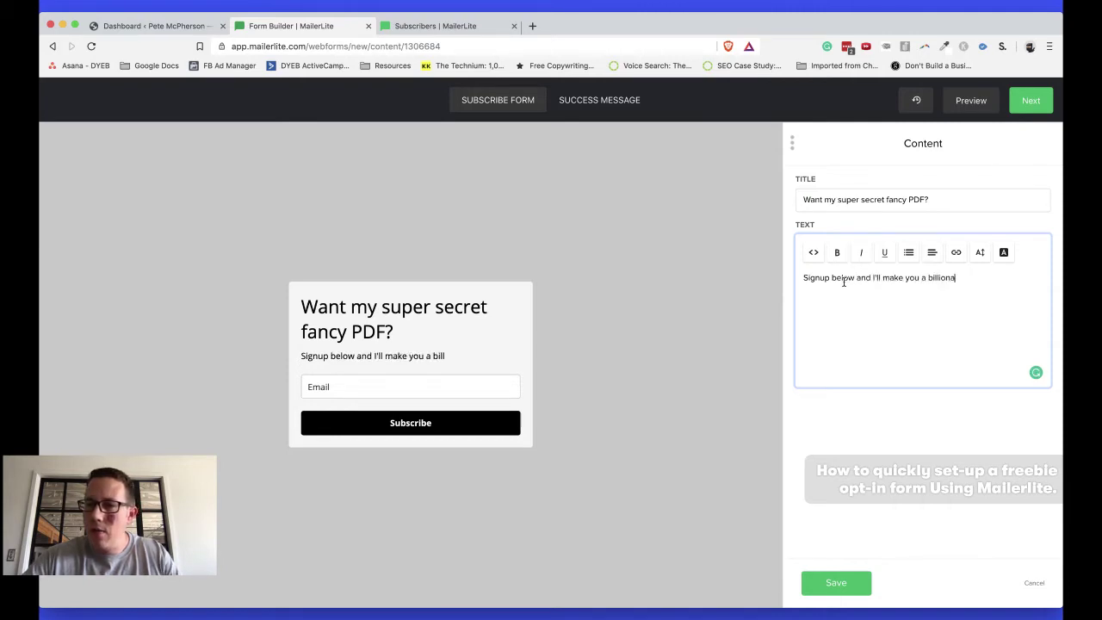
{"action": "type", "text": "ire"}
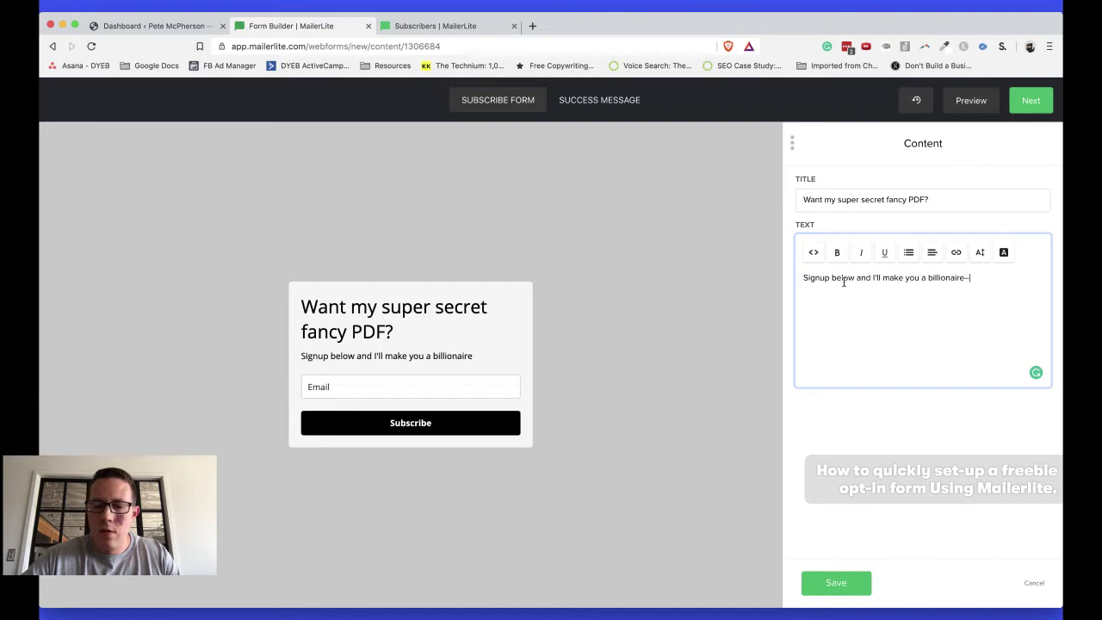
{"action": "type", "text": "--OVERNIGHT."}
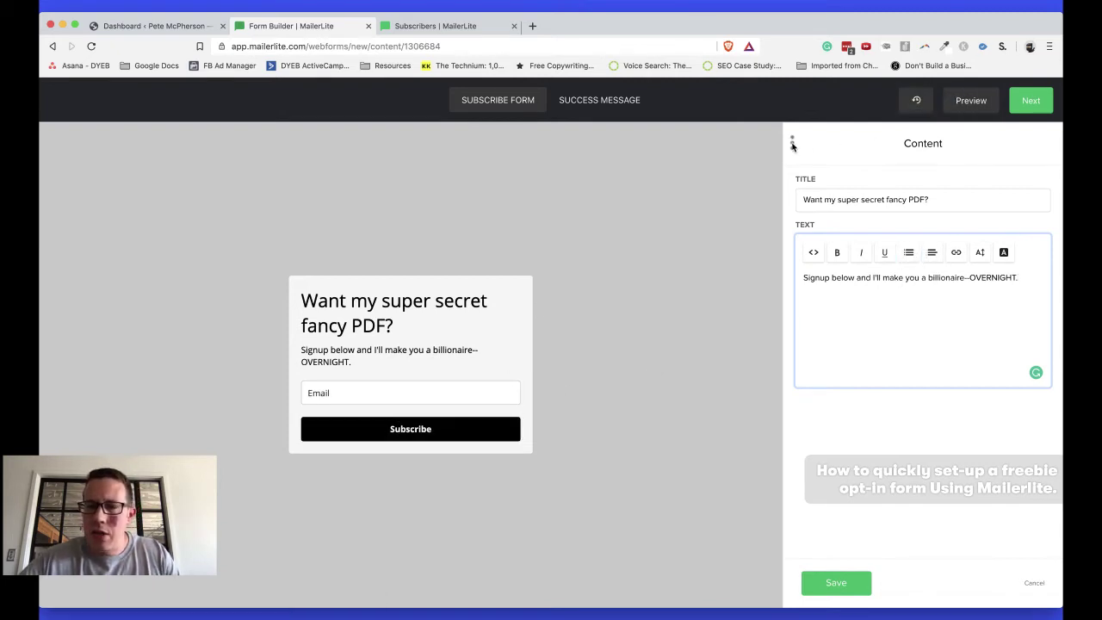
Save the new title and description, then apply the Horizontal layout after previewing Card
{"action": "left_click", "coordinate": [833, 583]}
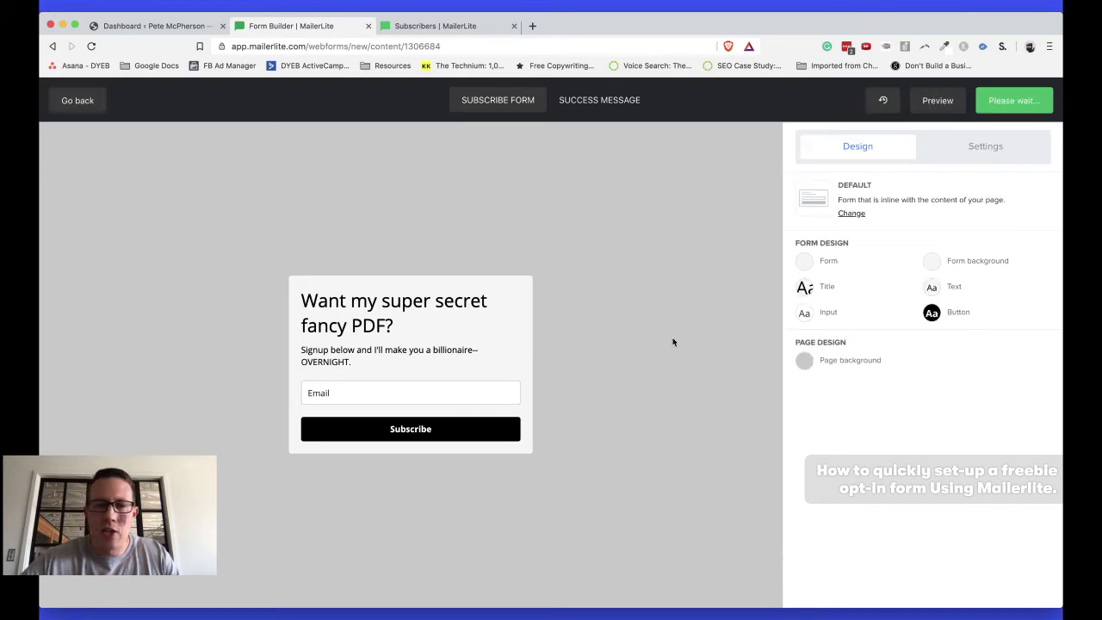
{"action": "left_click", "coordinate": [850, 214]}
{"action": "left_click", "coordinate": [866, 328]}
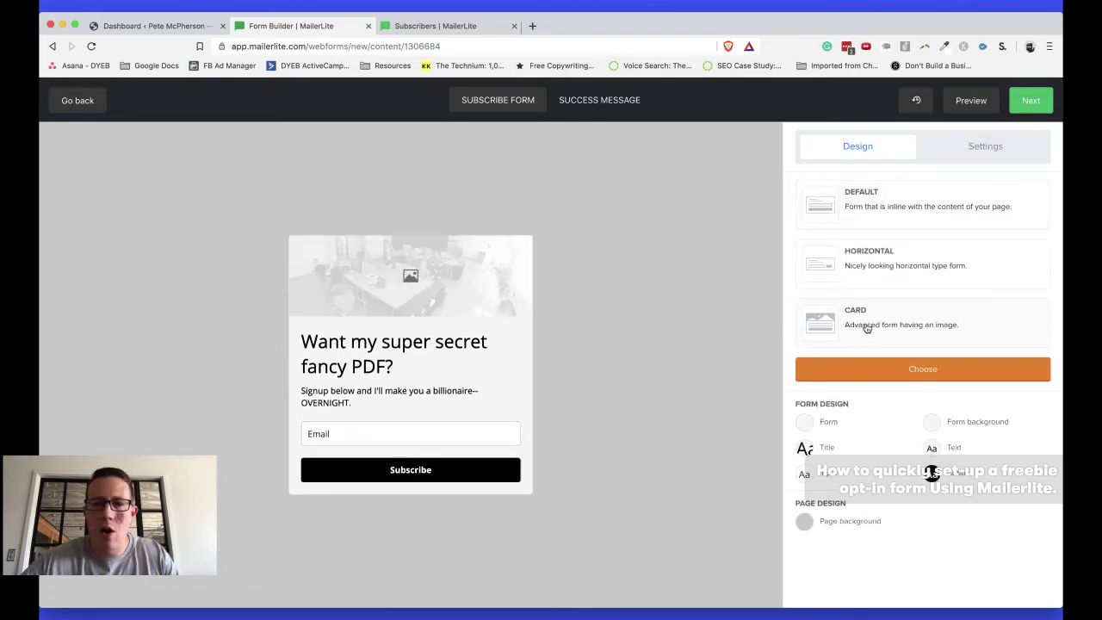
{"action": "left_click", "coordinate": [905, 265]}
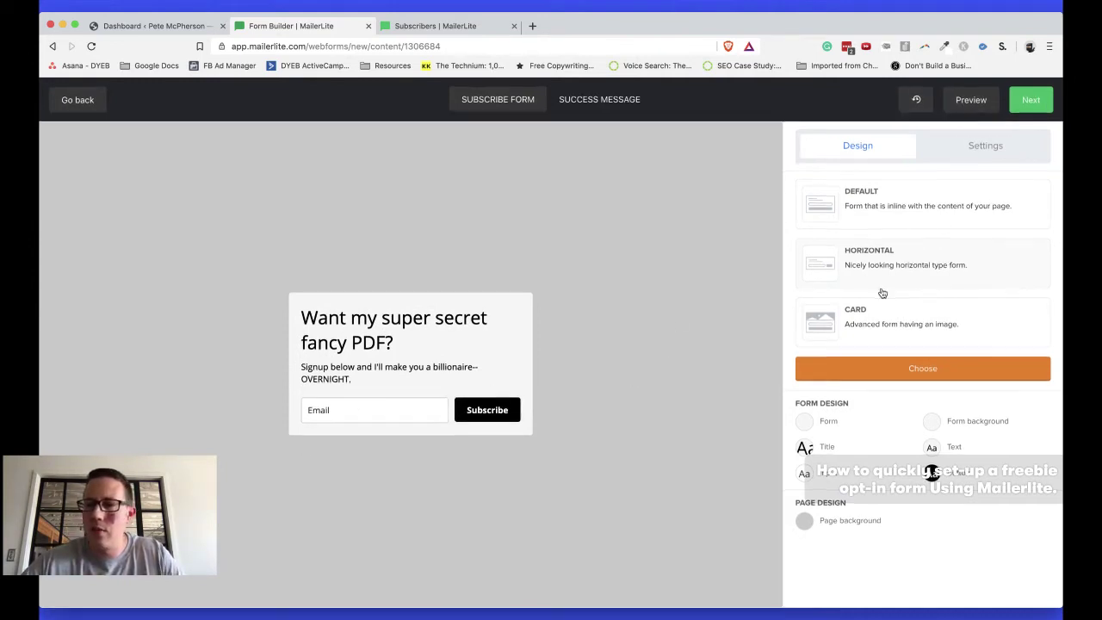
{"action": "left_click", "coordinate": [897, 366]}
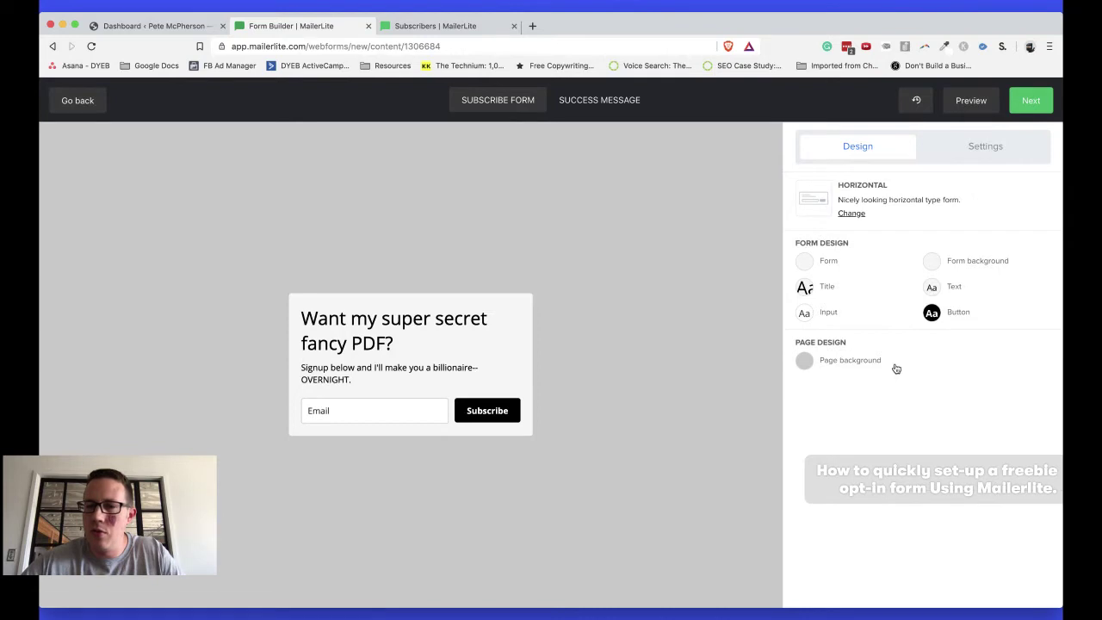
Set the Subscribe button's background colour to 7C4DFF and save the button style
{"action": "left_click", "coordinate": [936, 316]}
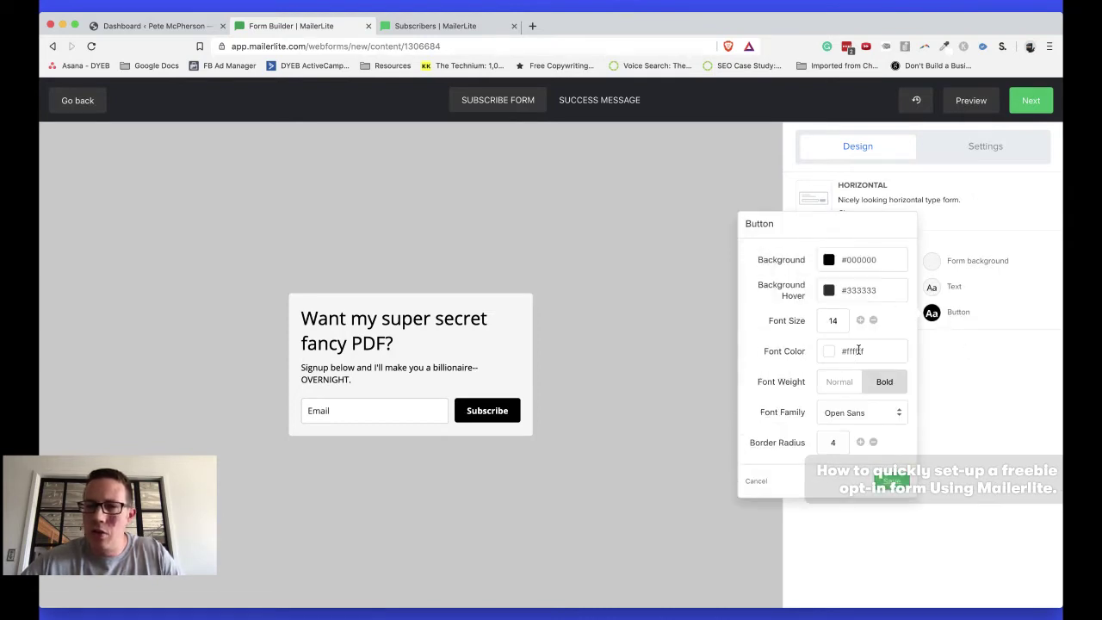
{"action": "left_click", "coordinate": [863, 259]}
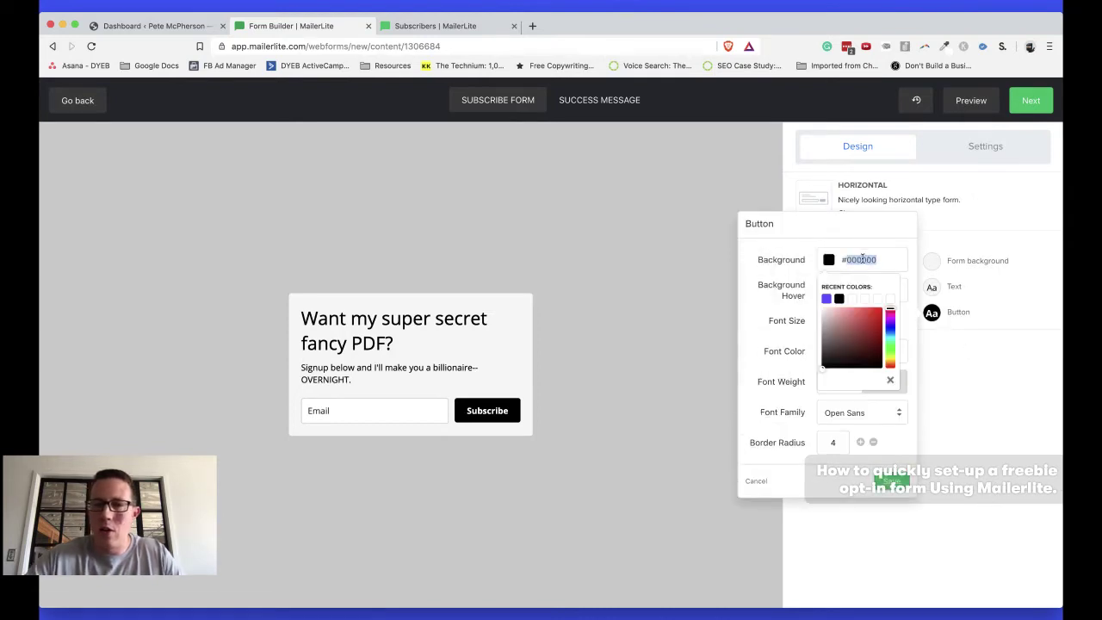
{"action": "type", "text": "7C4DFF"}
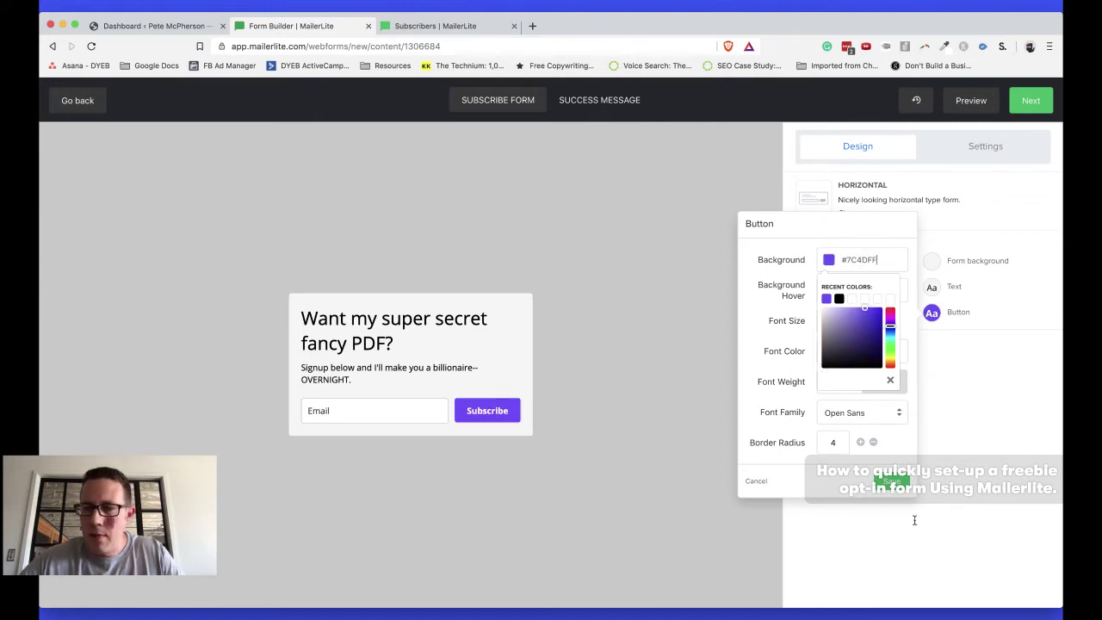
{"action": "left_click", "coordinate": [892, 482]}
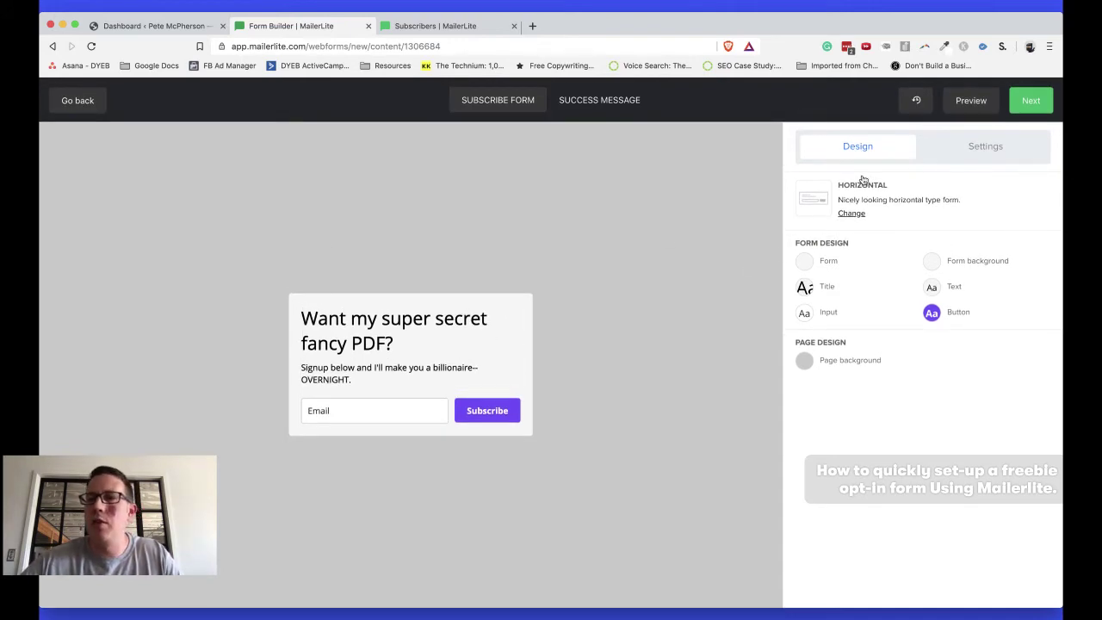
Leave the consent checkbox and custom success page off, keeping the standard message, then finish the design
{"action": "left_click", "coordinate": [976, 154]}
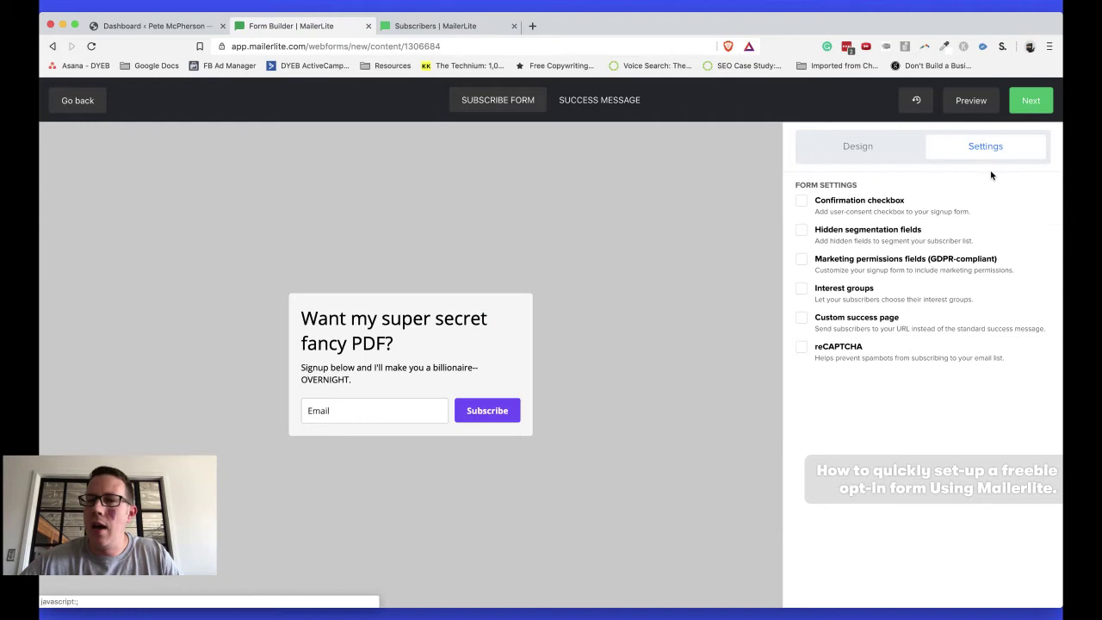
{"action": "left_click", "coordinate": [851, 203]}
{"action": "left_click", "coordinate": [851, 203]}
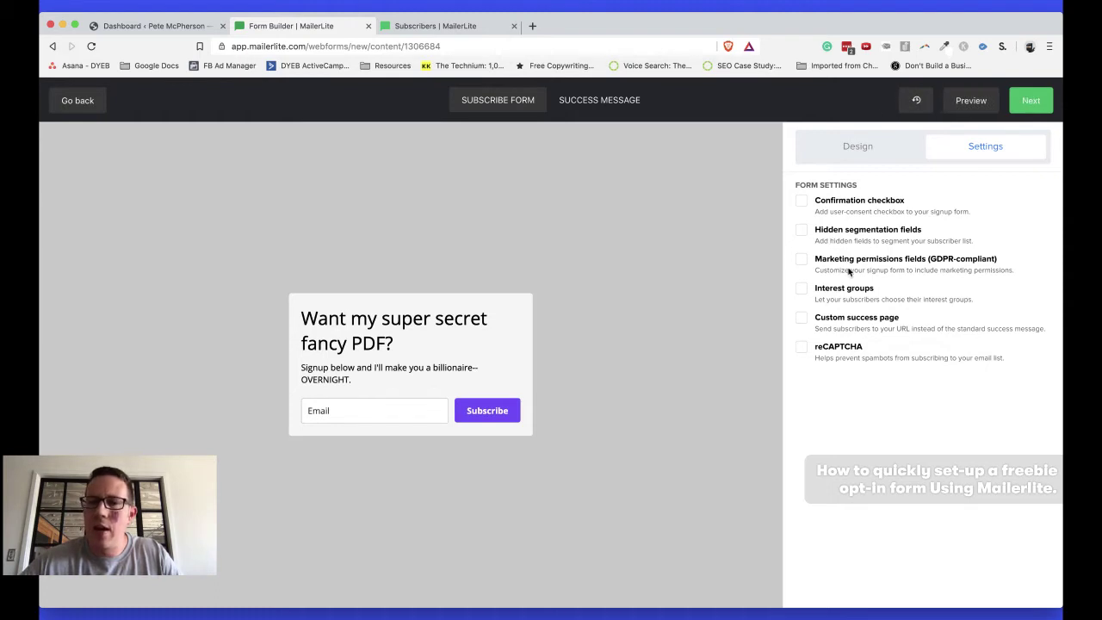
{"action": "left_click", "coordinate": [839, 321]}
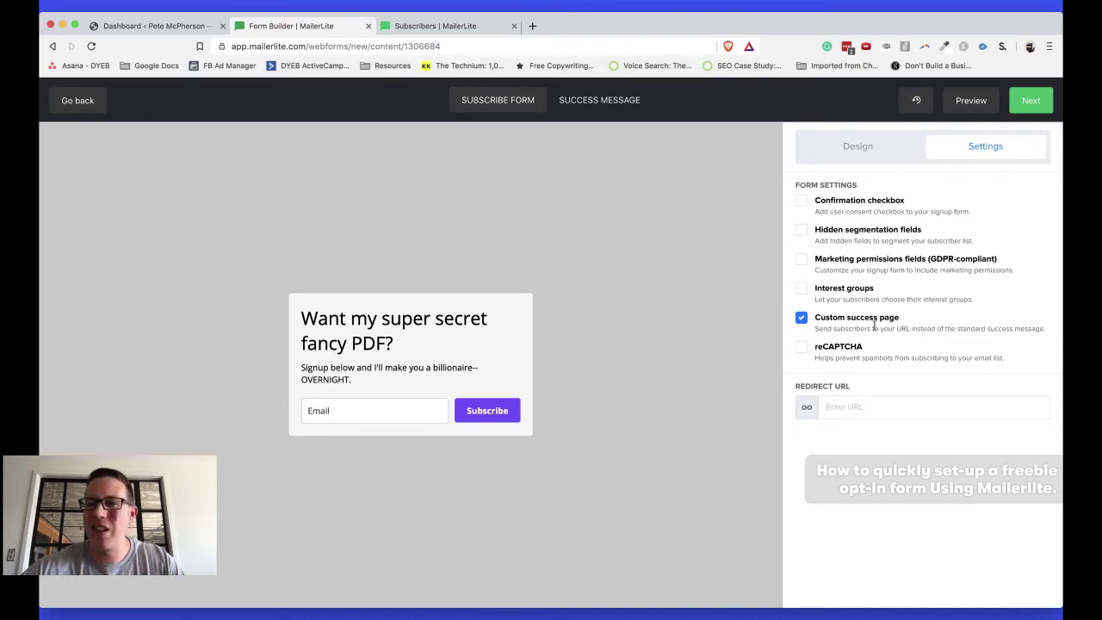
{"action": "left_click", "coordinate": [845, 323]}
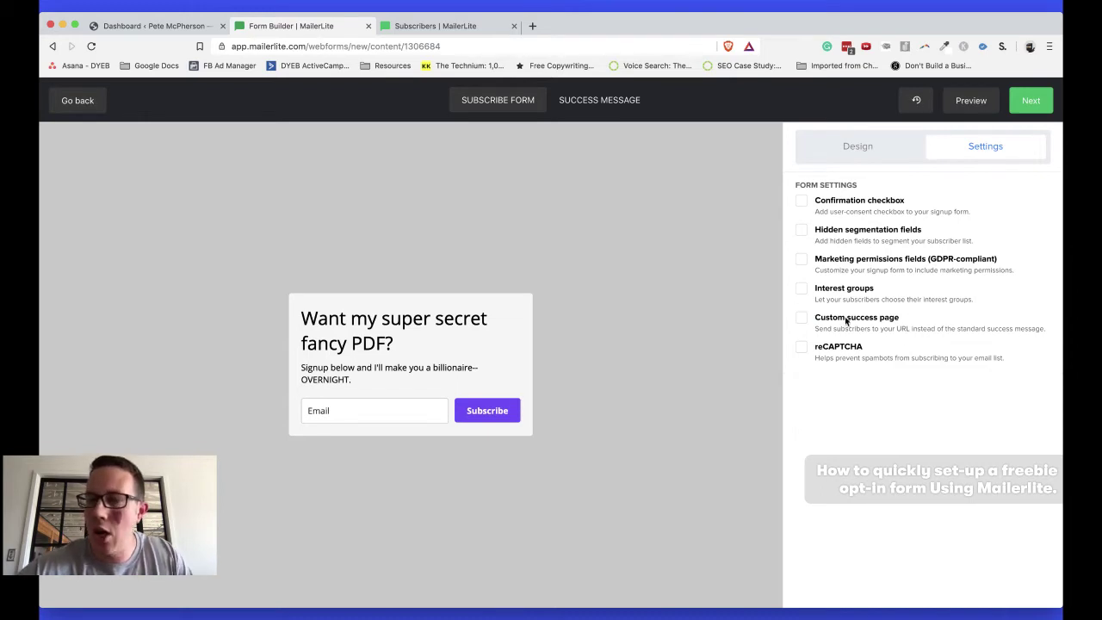
{"action": "left_click", "coordinate": [1033, 104]}
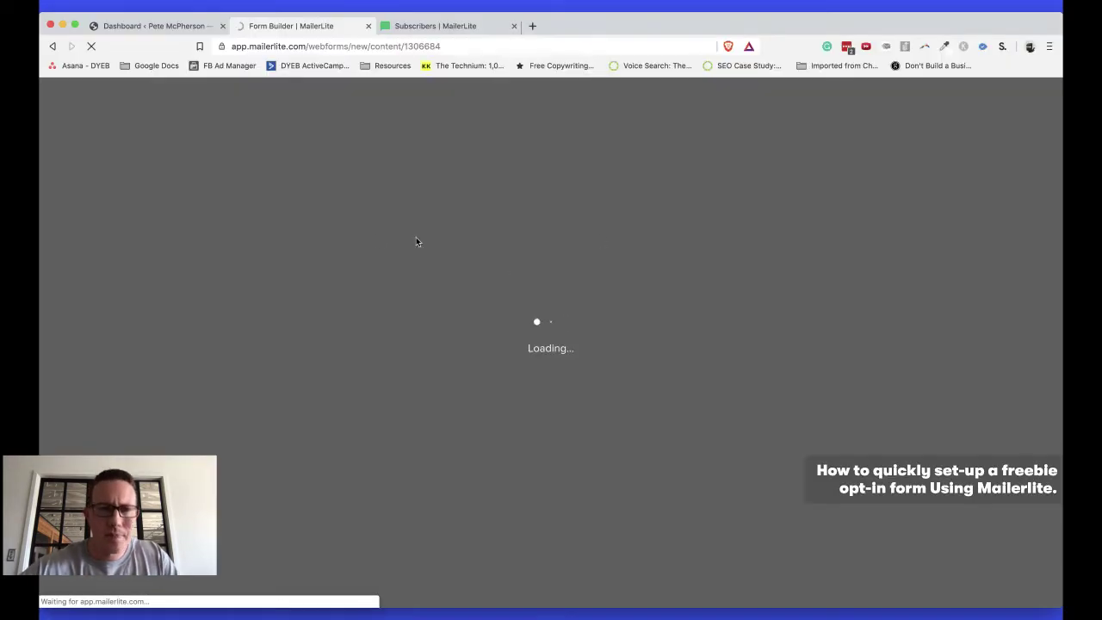
Start a new automation workflow from the Automation section
{"action": "key", "text": "ctrl+Tab"}
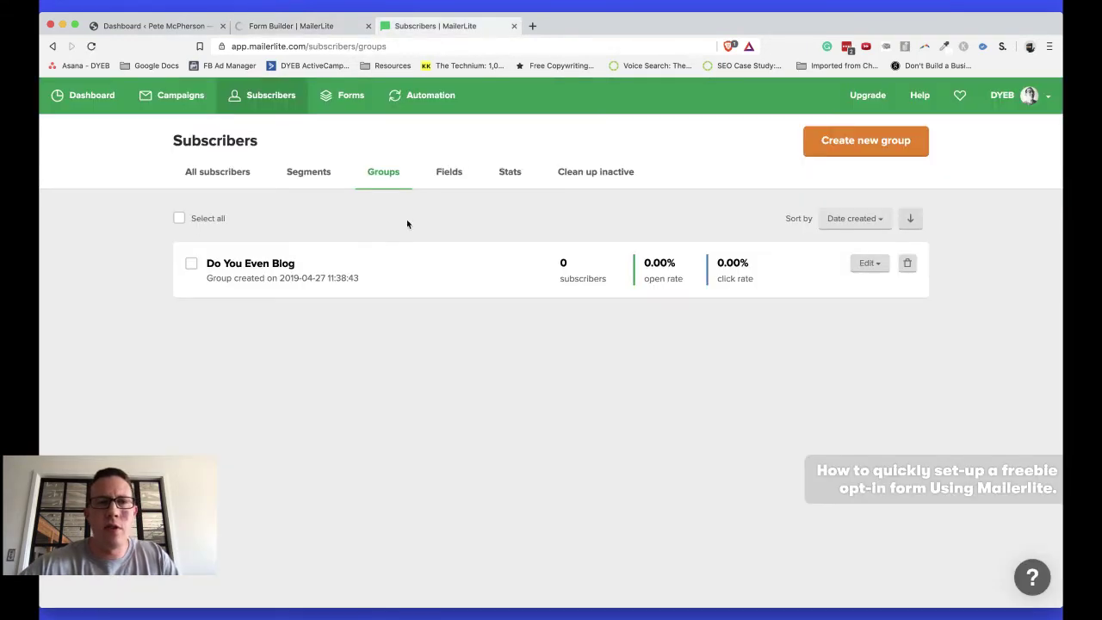
{"action": "left_click", "coordinate": [420, 98]}
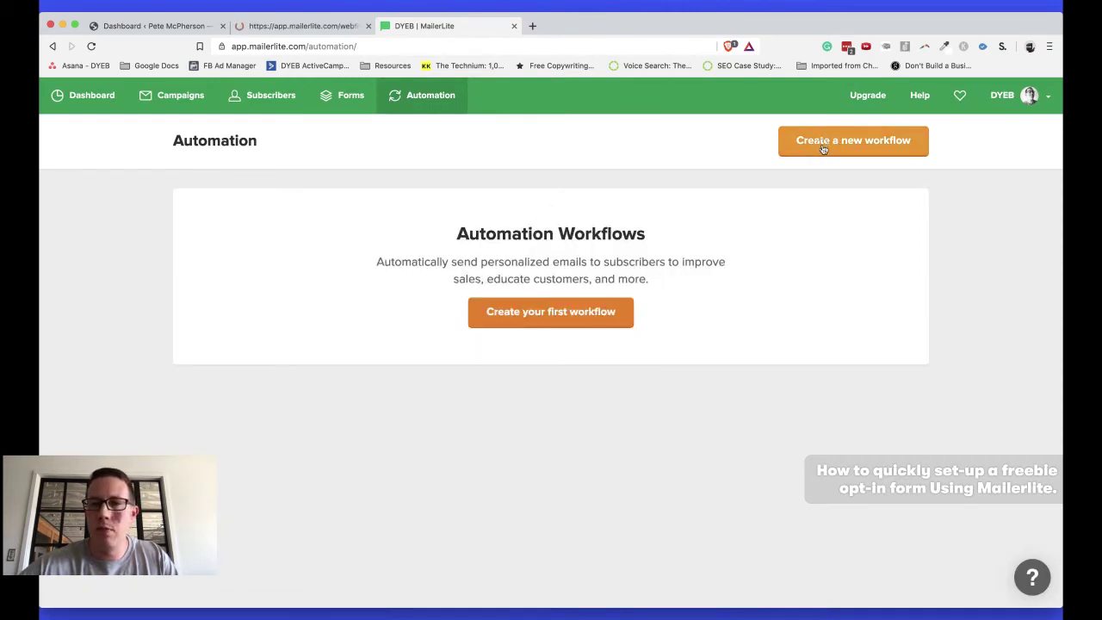
{"action": "left_click", "coordinate": [822, 148]}
Copy the lead magnet form's shareable landing page URL
{"action": "key", "text": "super+alt+Left"}
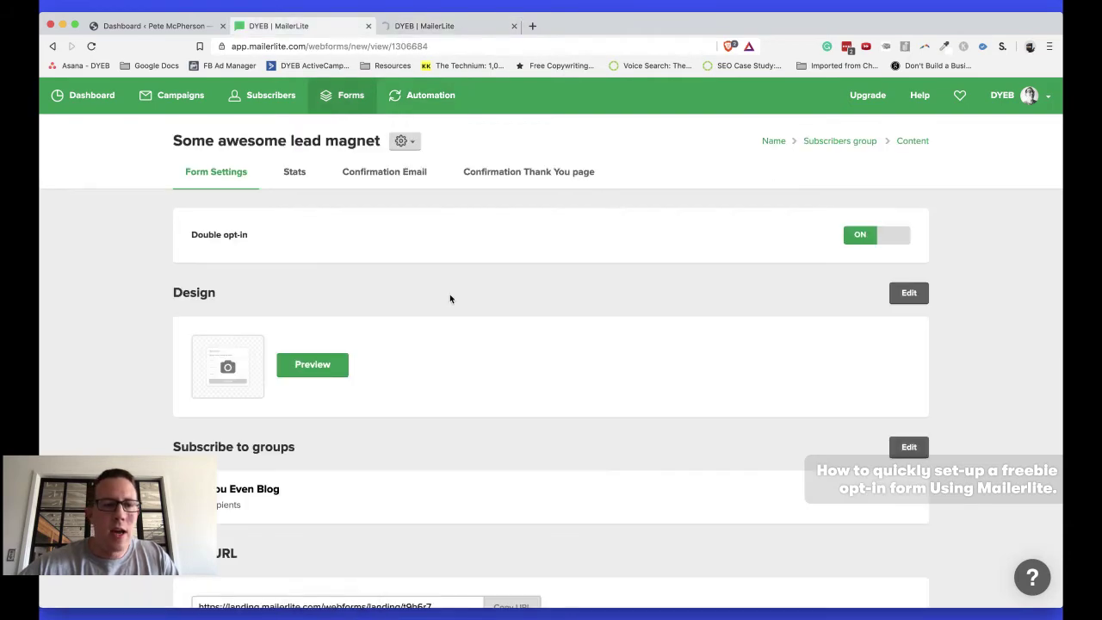
{"action": "scroll", "coordinate": [450, 299], "scroll_direction": "down", "scroll_amount": 5}
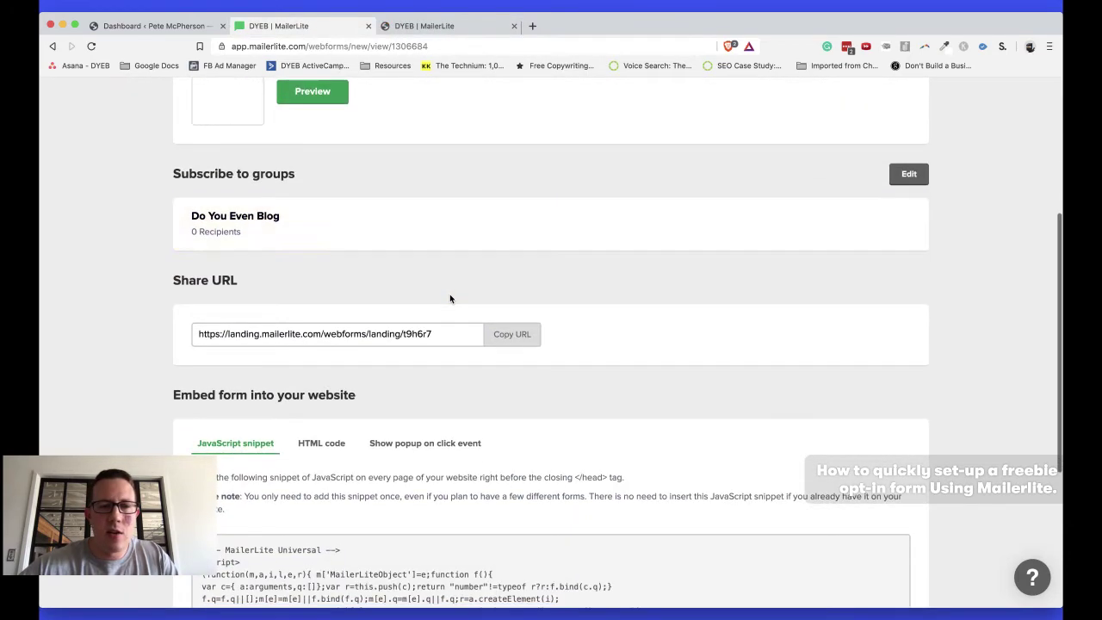
{"action": "scroll", "coordinate": [450, 299], "scroll_direction": "down", "scroll_amount": 3}
{"action": "scroll", "coordinate": [279, 221], "scroll_direction": "up", "scroll_amount": 2}
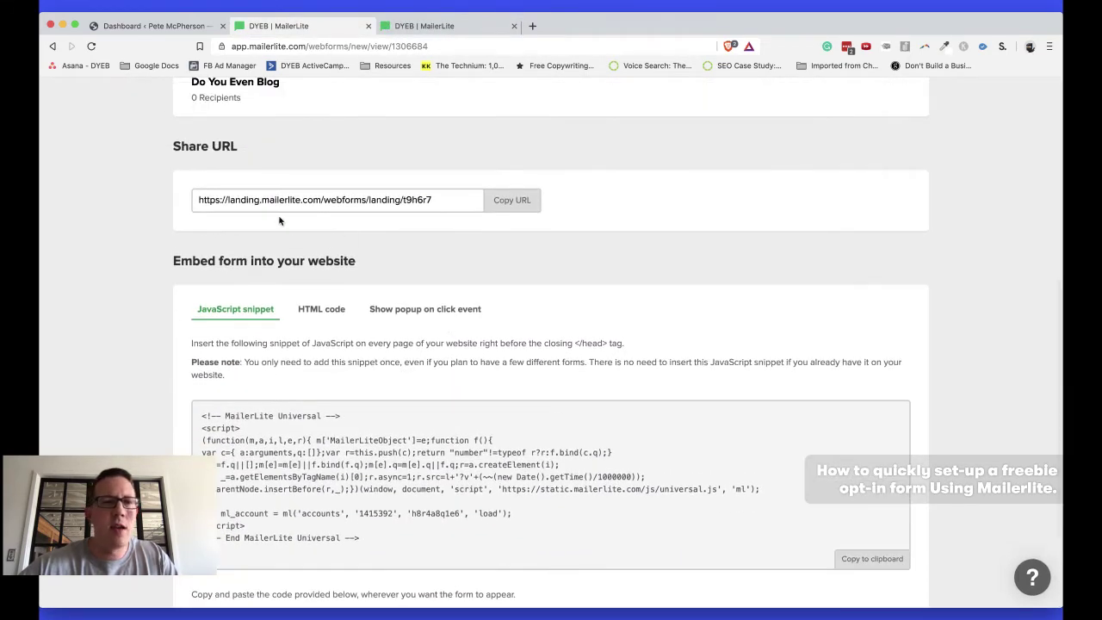
{"action": "left_click", "coordinate": [501, 200]}
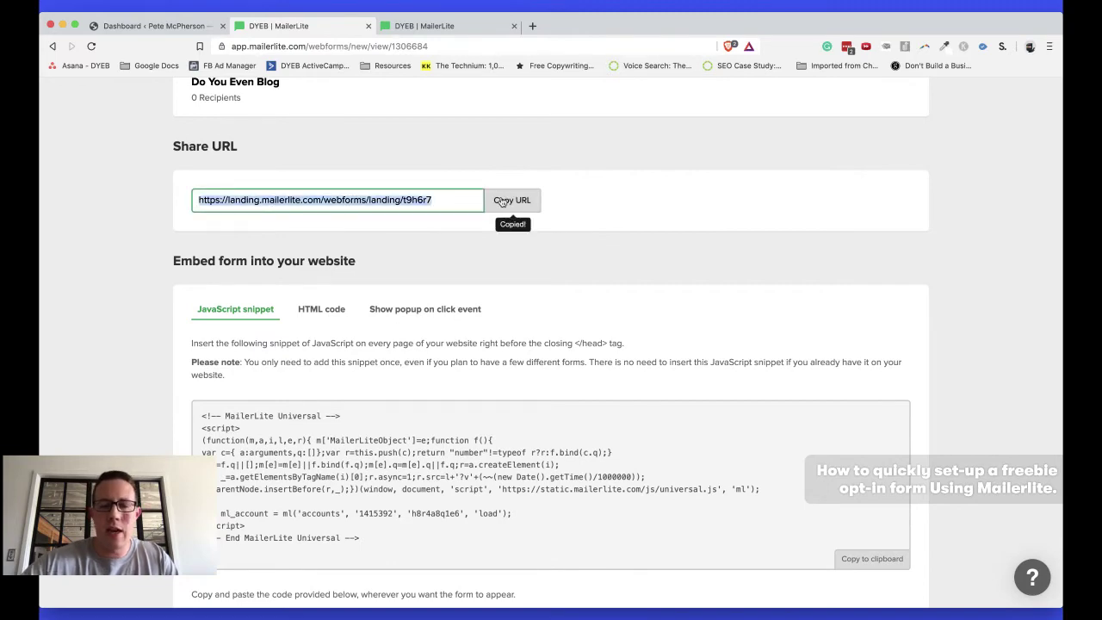
{"action": "key", "text": "super+shift+n"}
{"action": "key", "text": "super+v"}
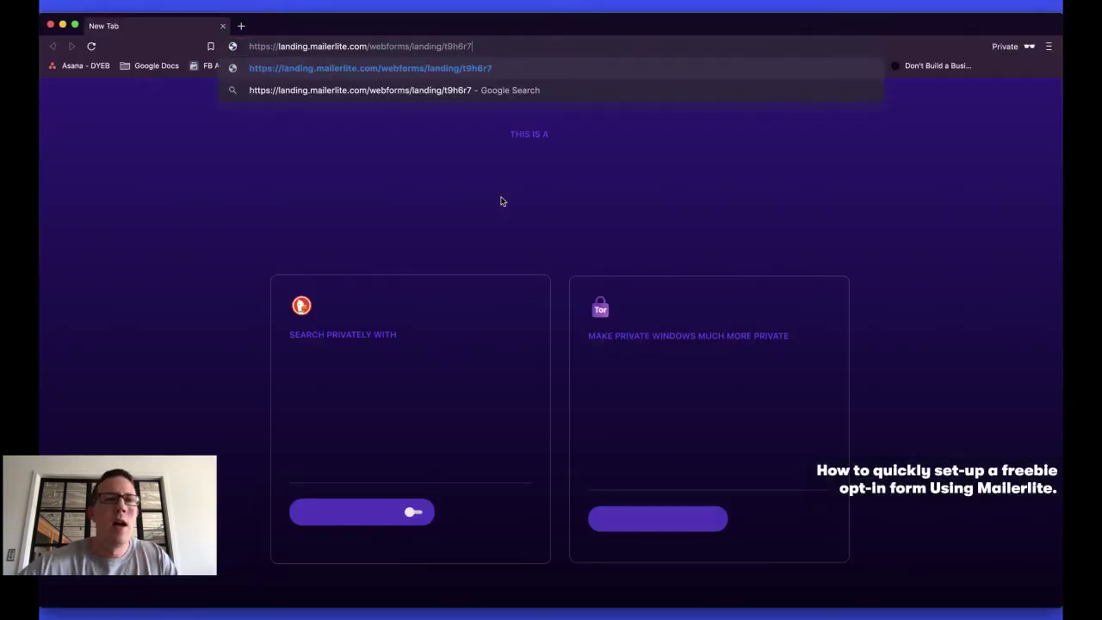
{"action": "key", "text": "Return"}
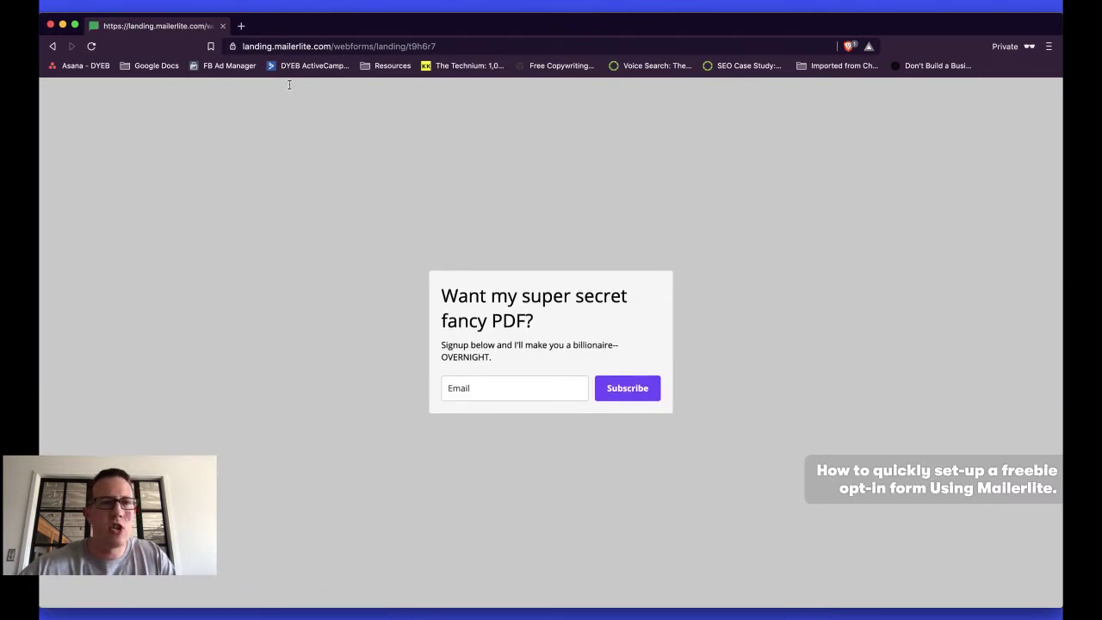
{"action": "key", "text": "super+Tab"}
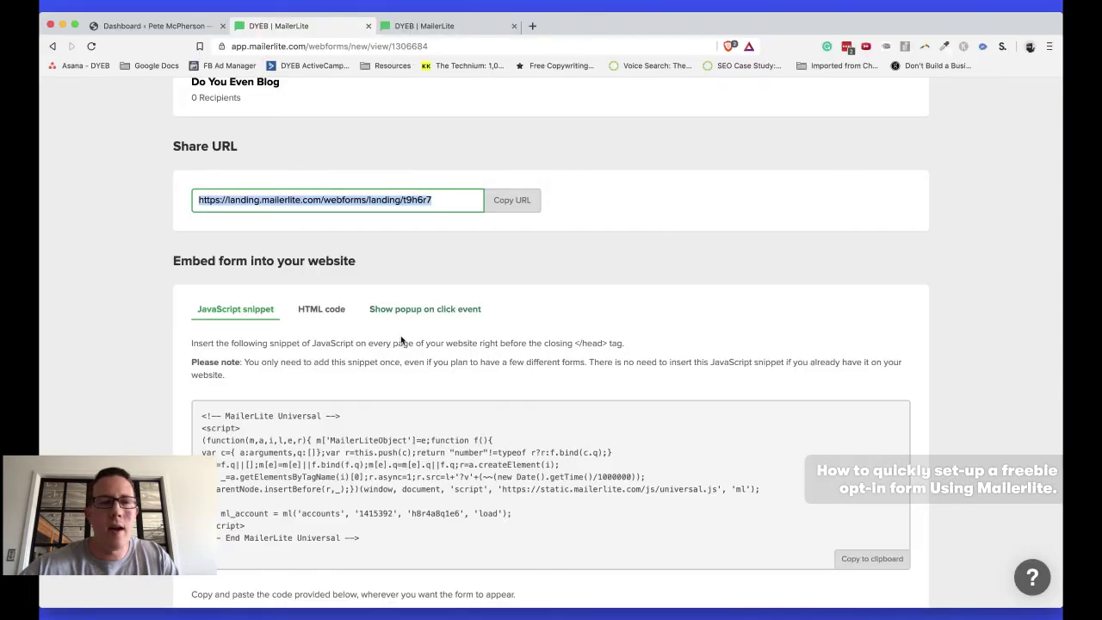
{"action": "scroll", "coordinate": [400, 335], "scroll_direction": "down", "scroll_amount": 3}
{"action": "scroll", "coordinate": [400, 336], "scroll_direction": "up", "scroll_amount": 3}
{"action": "scroll", "coordinate": [400, 337], "scroll_direction": "down", "scroll_amount": 2}
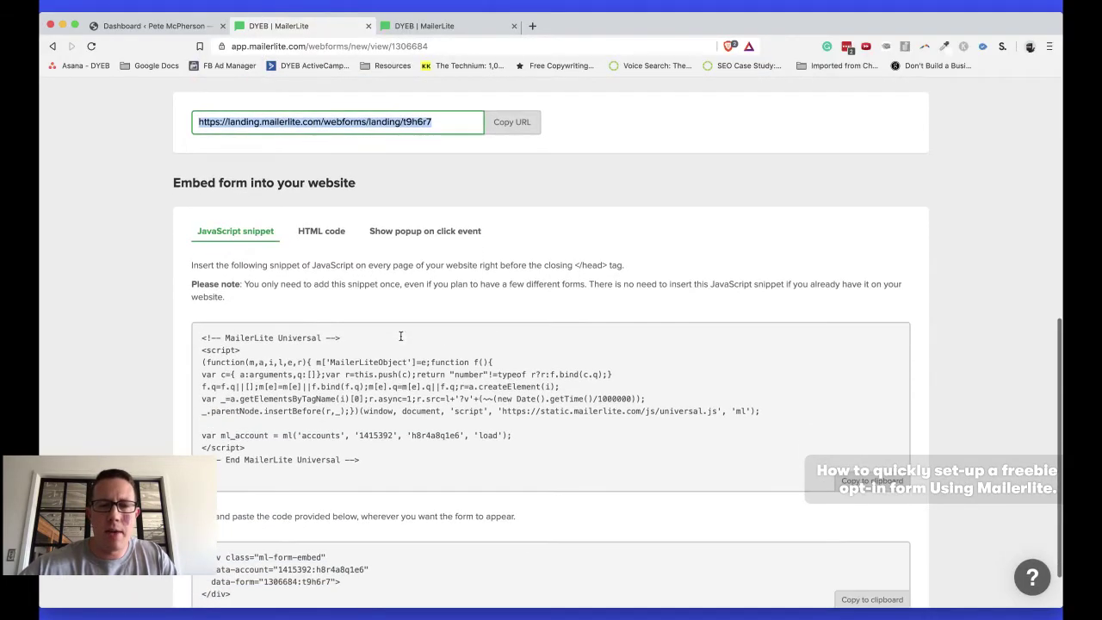
{"action": "scroll", "coordinate": [405, 370], "scroll_direction": "up", "scroll_amount": 2}
{"action": "scroll", "coordinate": [408, 403], "scroll_direction": "up", "scroll_amount": 5}
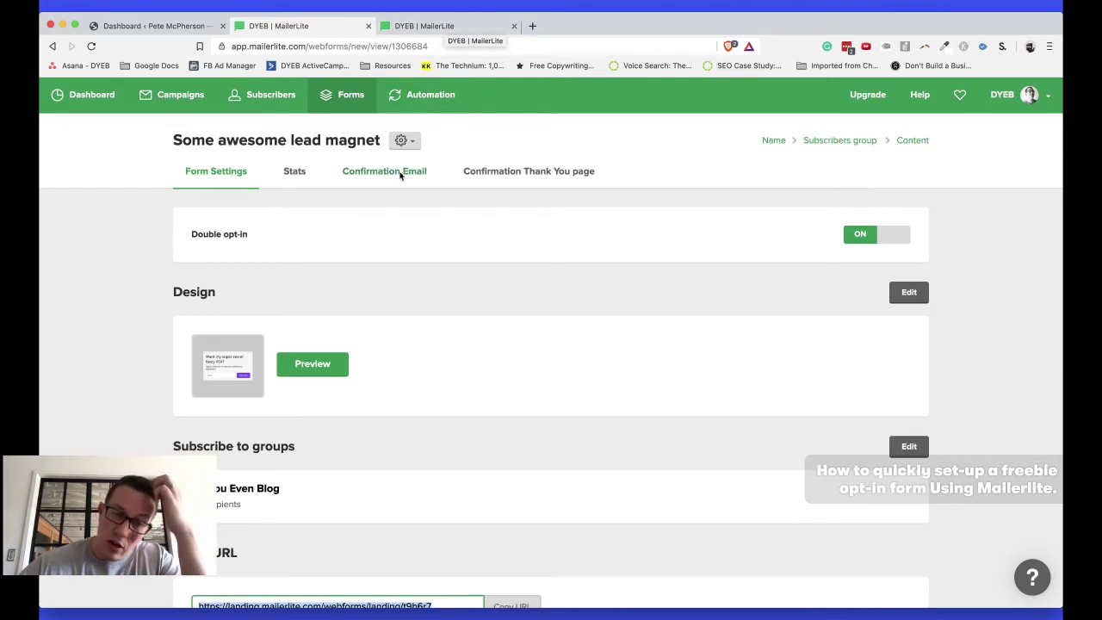
Review the double opt-in confirmation email and open it for editing
{"action": "left_click", "coordinate": [387, 172]}
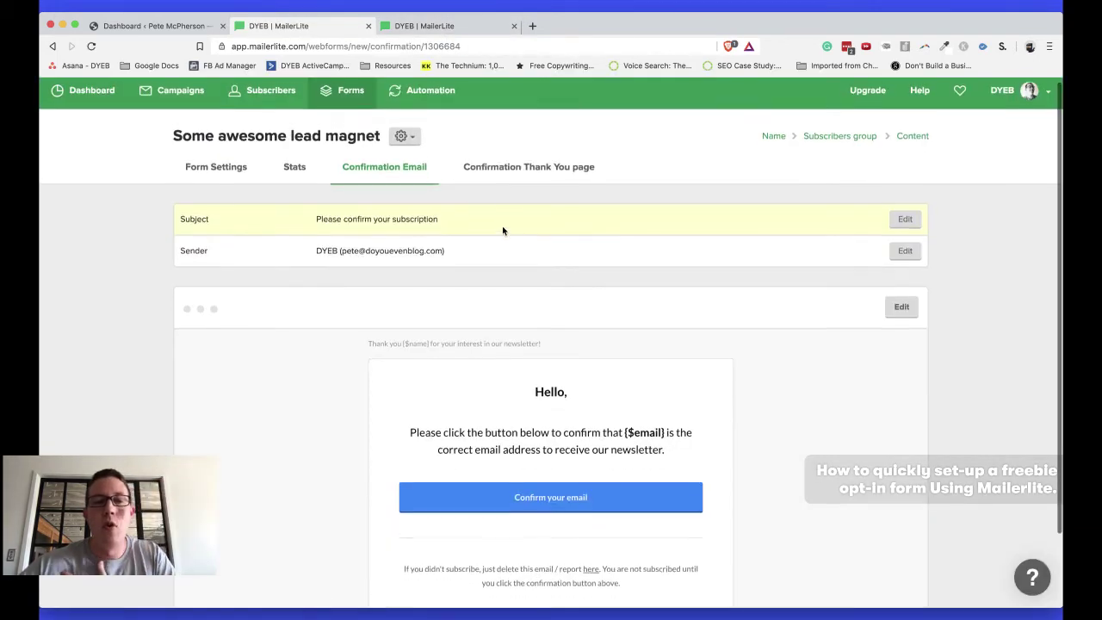
{"action": "scroll", "coordinate": [502, 225], "scroll_direction": "down", "scroll_amount": 2}
{"action": "scroll", "coordinate": [502, 225], "scroll_direction": "up", "scroll_amount": 1}
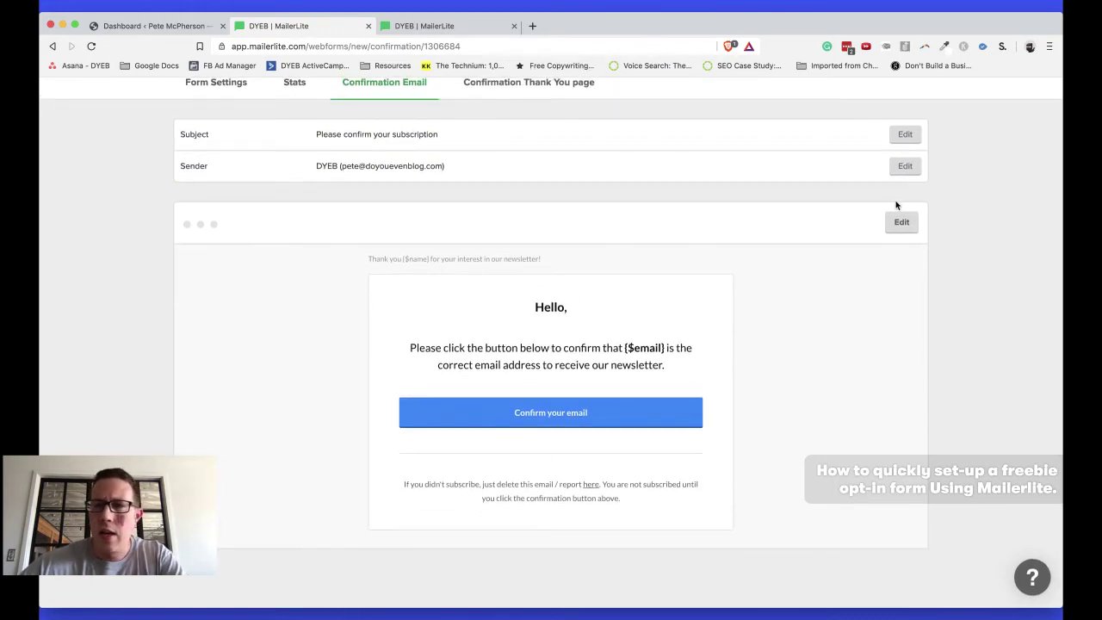
{"action": "left_click", "coordinate": [901, 222]}
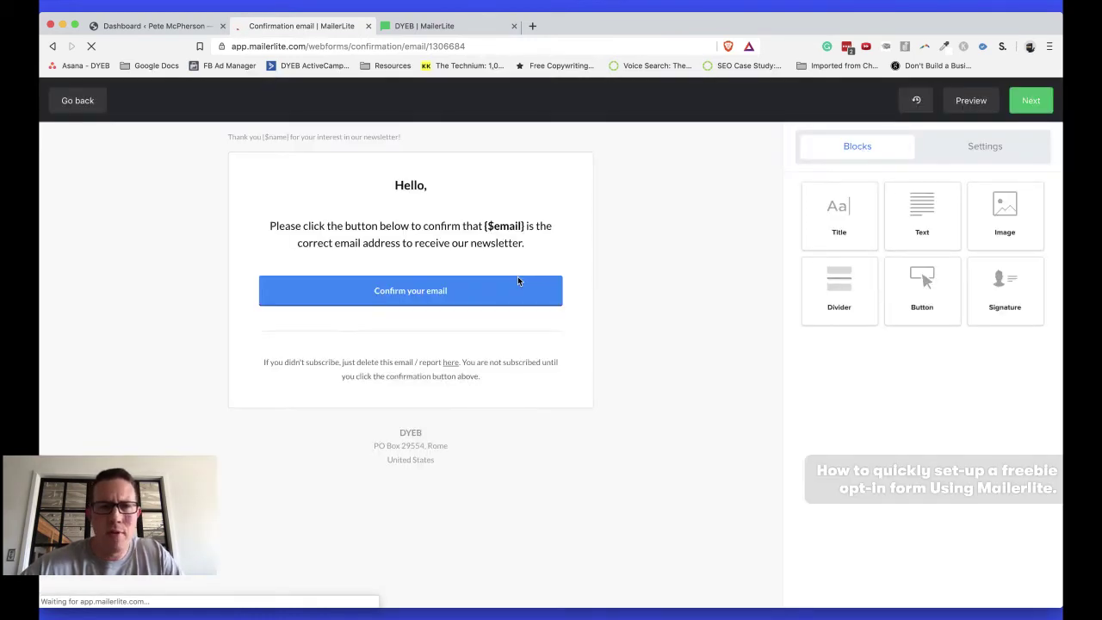
Leave the email editor discarding changes, and bring up the new Workflow 1 page
{"action": "mouse_move", "coordinate": [418, 341]}
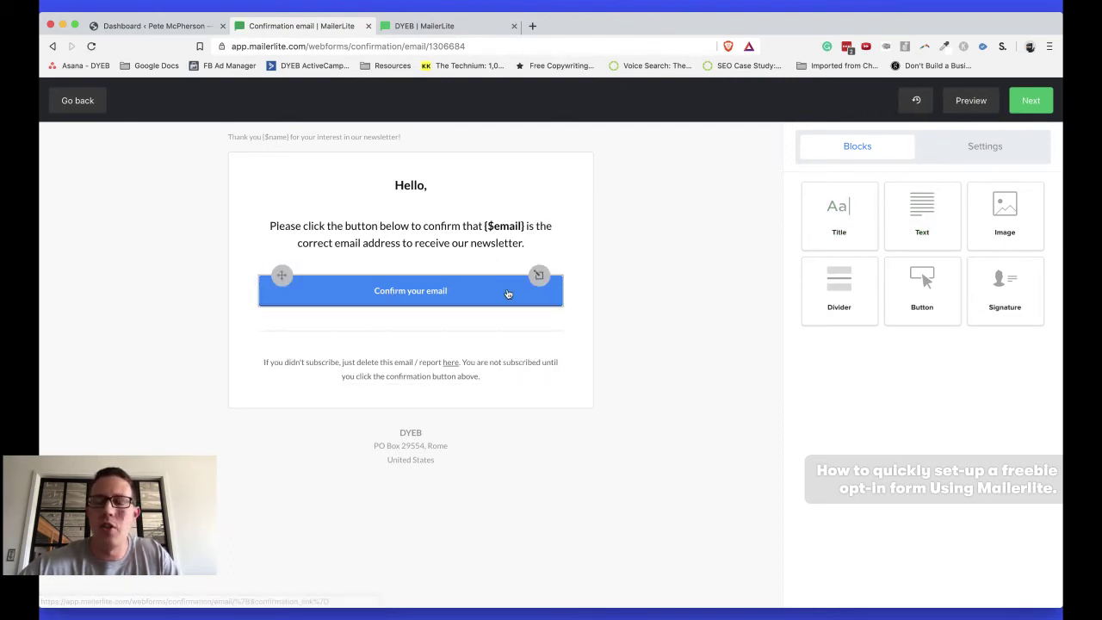
{"action": "left_click", "coordinate": [443, 26]}
{"action": "left_click", "coordinate": [283, 26]}
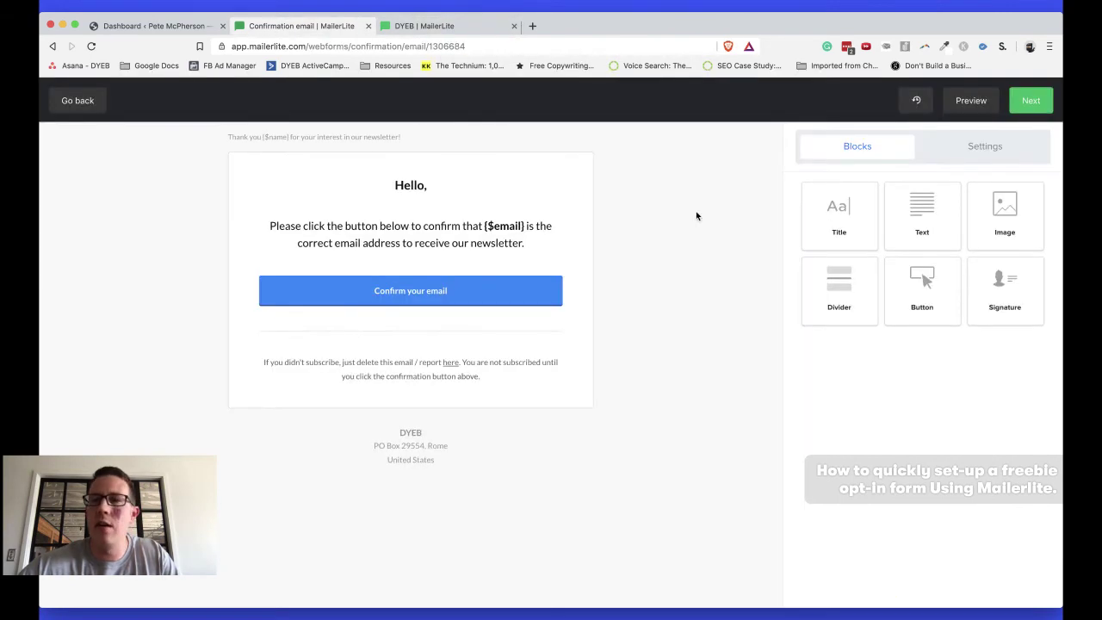
{"action": "left_click", "coordinate": [84, 101]}
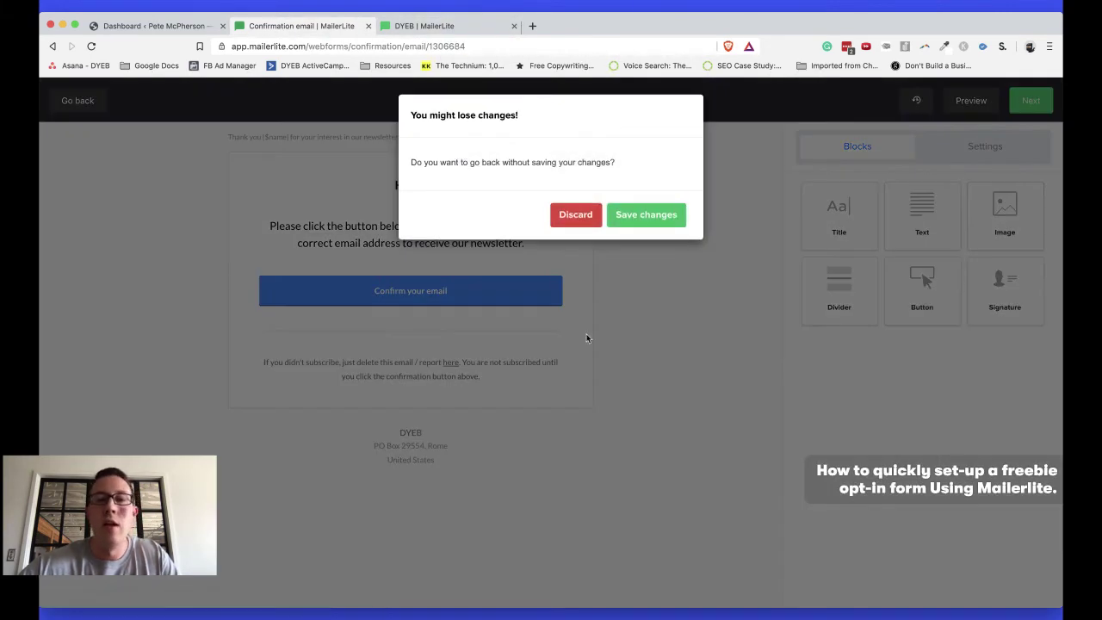
{"action": "left_click", "coordinate": [575, 215]}
{"action": "left_click", "coordinate": [425, 26]}
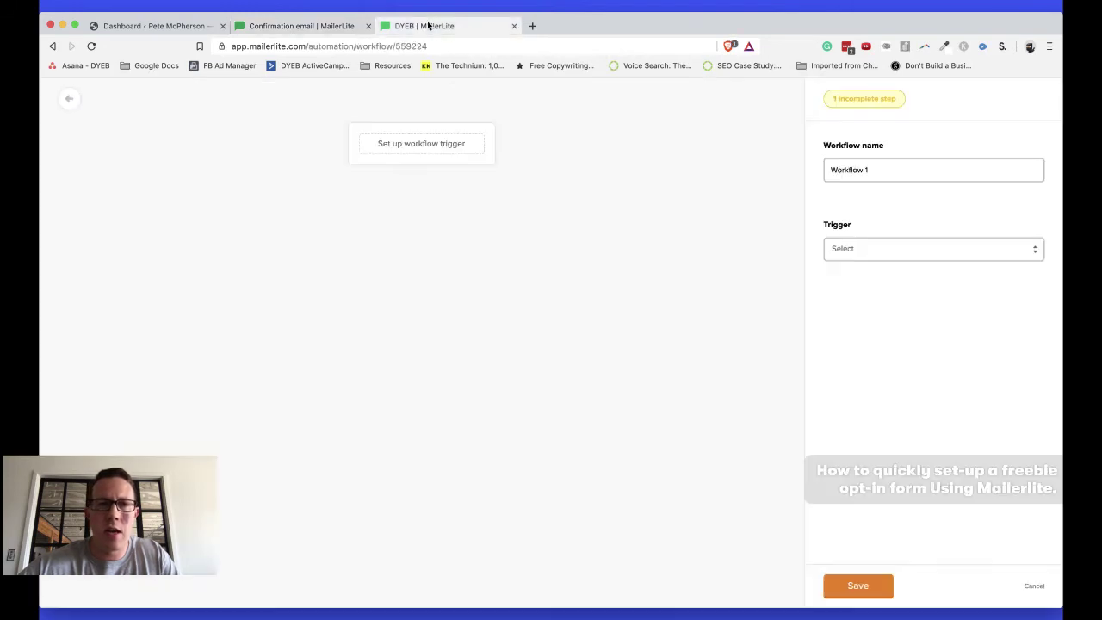
Rename the workflow to 'Freebie - fancy PDF'
{"action": "triple_click", "coordinate": [853, 168]}
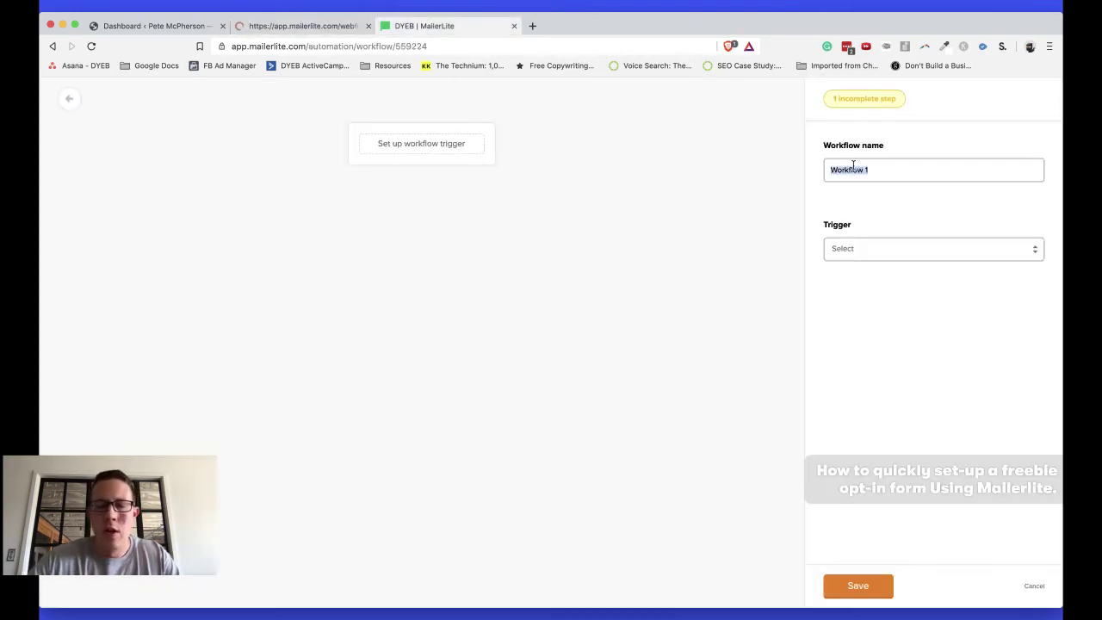
{"action": "type", "text": "deliver fancy PDF"}
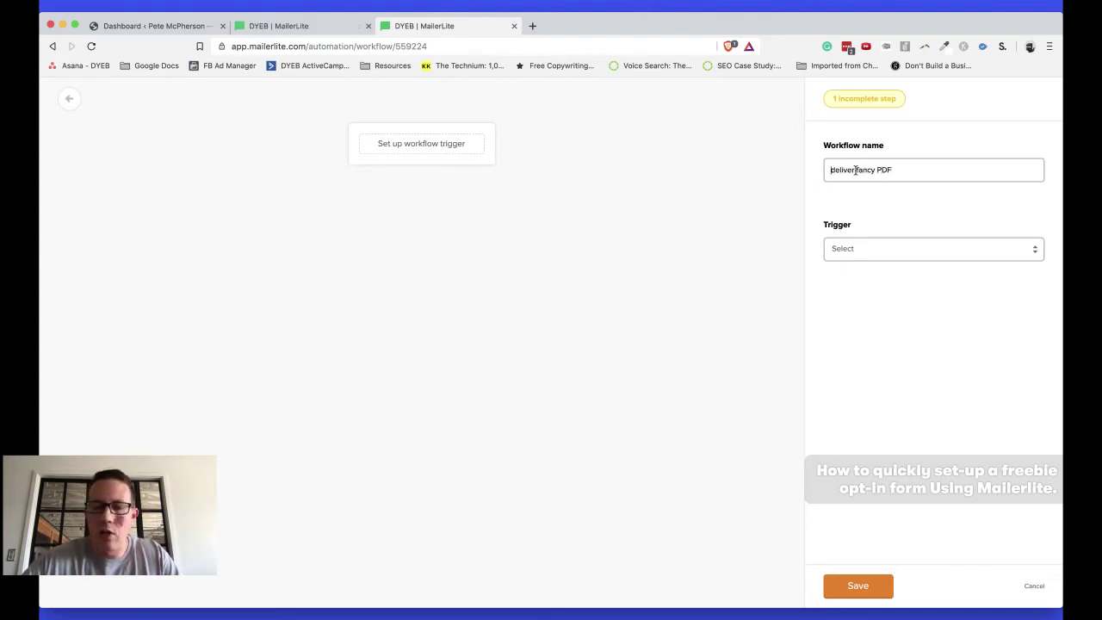
{"action": "type", "text": "reebie"}
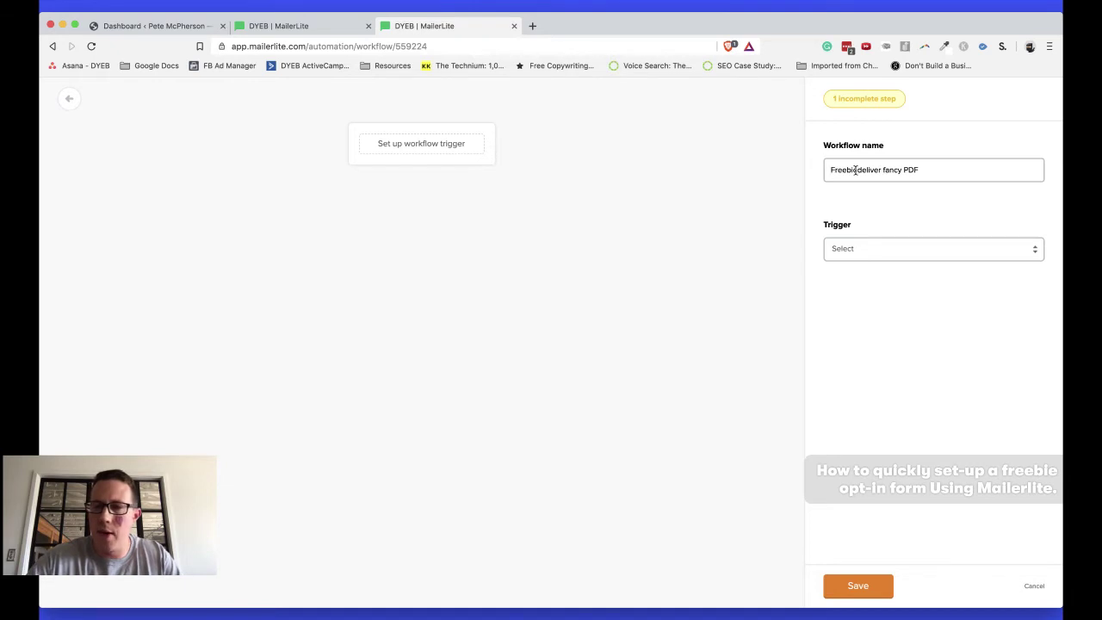
{"action": "type", "text": " -"}
{"action": "double_click", "coordinate": [882, 172]}
{"action": "key", "text": "BackSpace"}
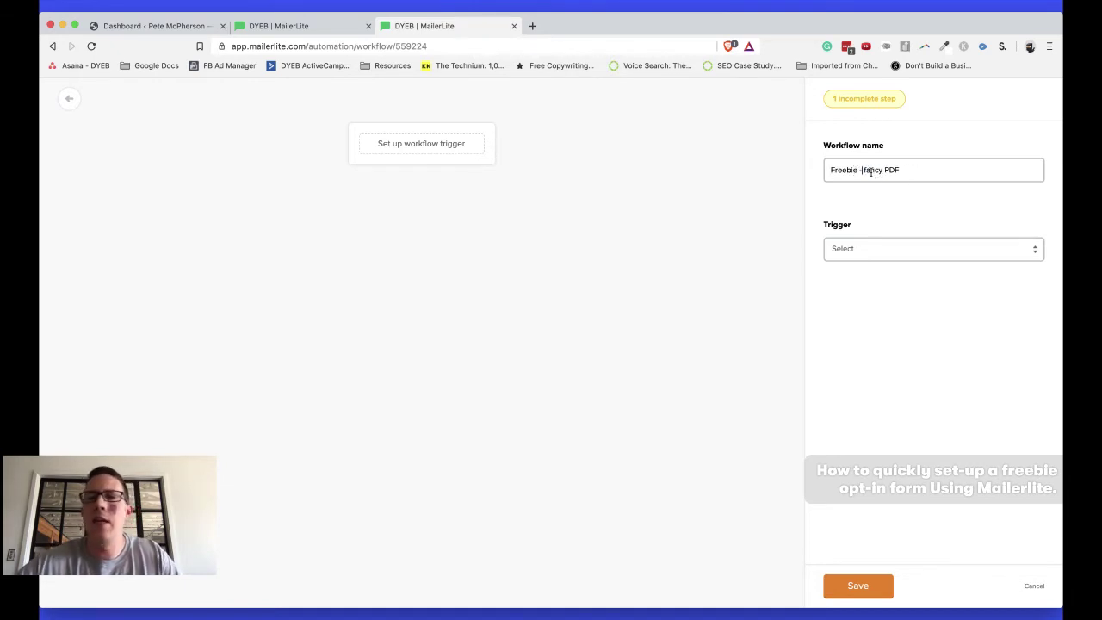
Trigger the workflow when a subscriber joins the Do You Even Blog group, and save
{"action": "left_click", "coordinate": [868, 255]}
{"action": "left_click", "coordinate": [866, 259]}
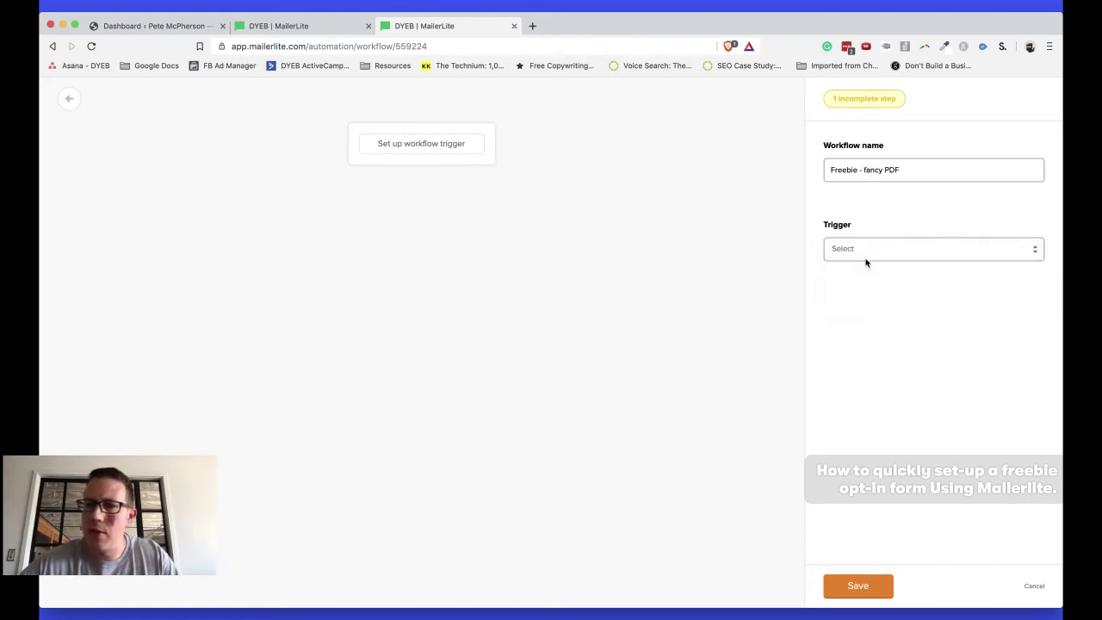
{"action": "left_click", "coordinate": [891, 312]}
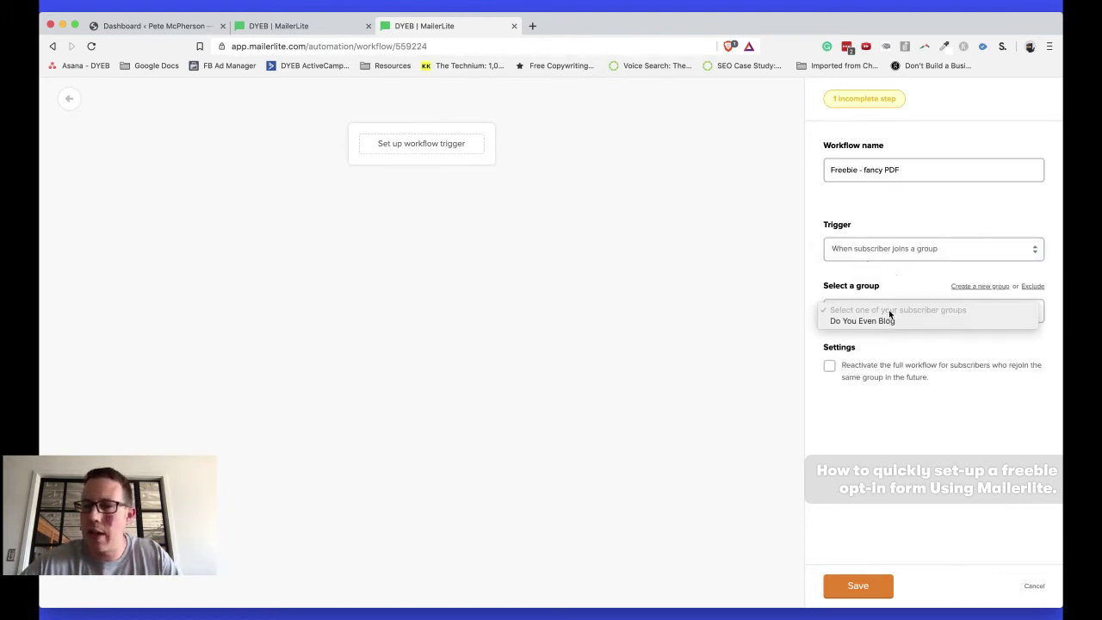
{"action": "left_click", "coordinate": [889, 324]}
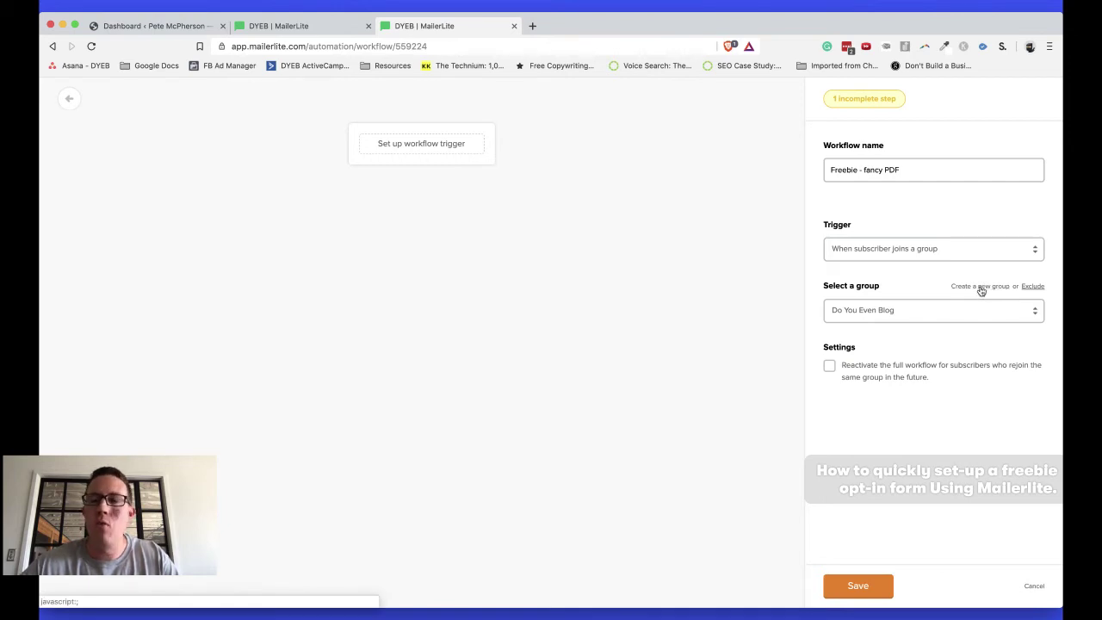
{"action": "left_click", "coordinate": [863, 584]}
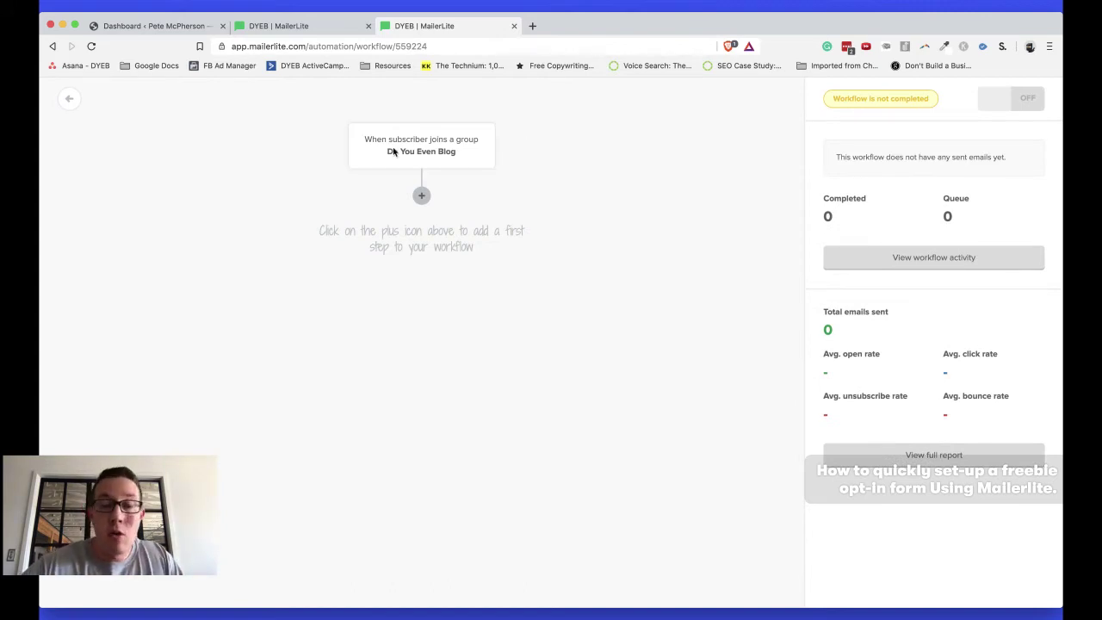
Add an email step after the trigger with subject 'here's your thingY!' plus the sender's name and email address
{"action": "left_click", "coordinate": [421, 195]}
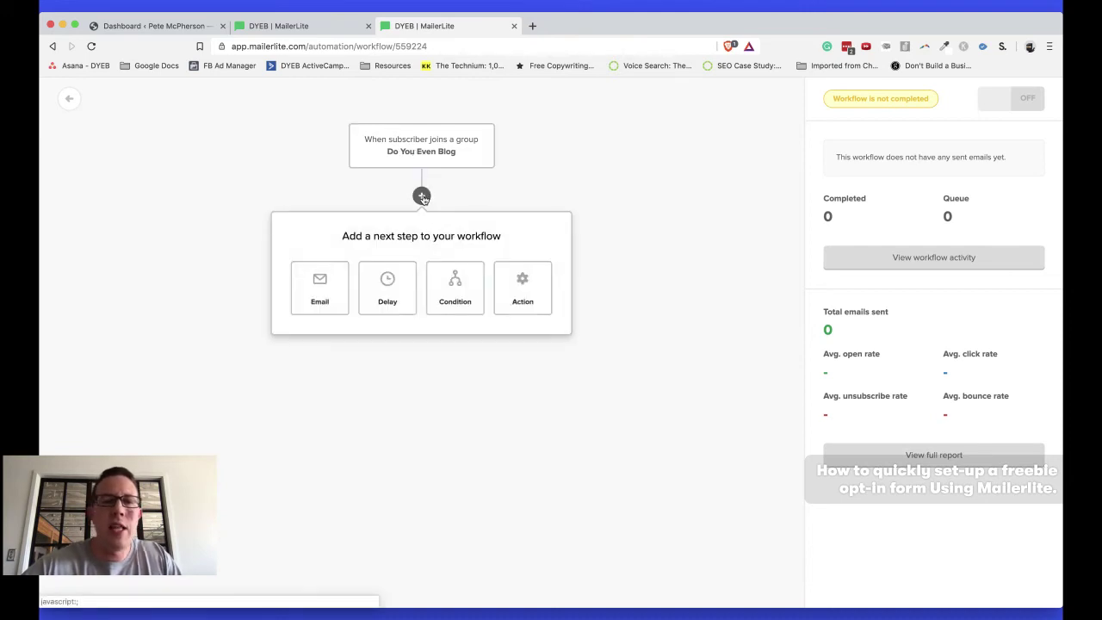
{"action": "left_click", "coordinate": [320, 286]}
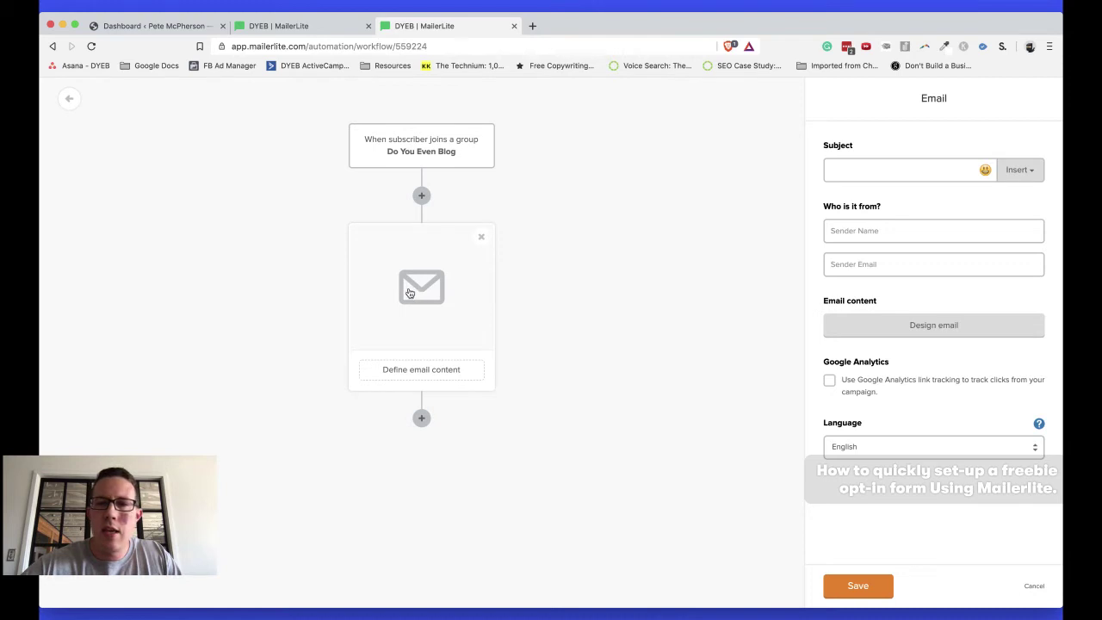
{"action": "left_click", "coordinate": [931, 162]}
{"action": "type", "text": "H"}
{"action": "key", "text": "BackSpace"}
{"action": "type", "text": "here's you"}
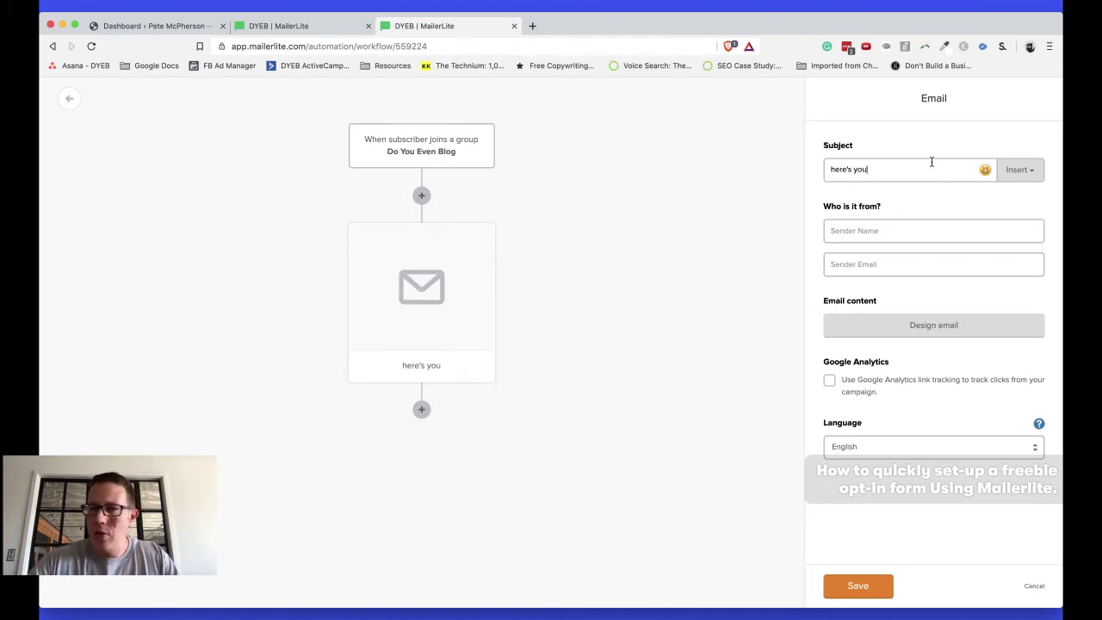
{"action": "type", "text": "r thingY!"}
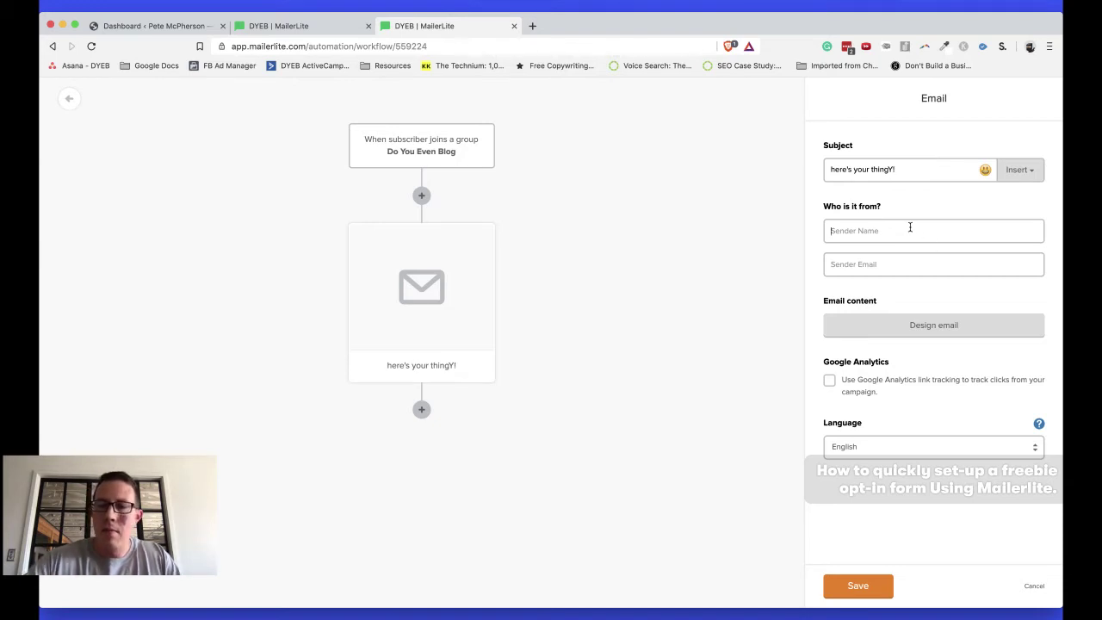
{"action": "type", "text": "Pete"}
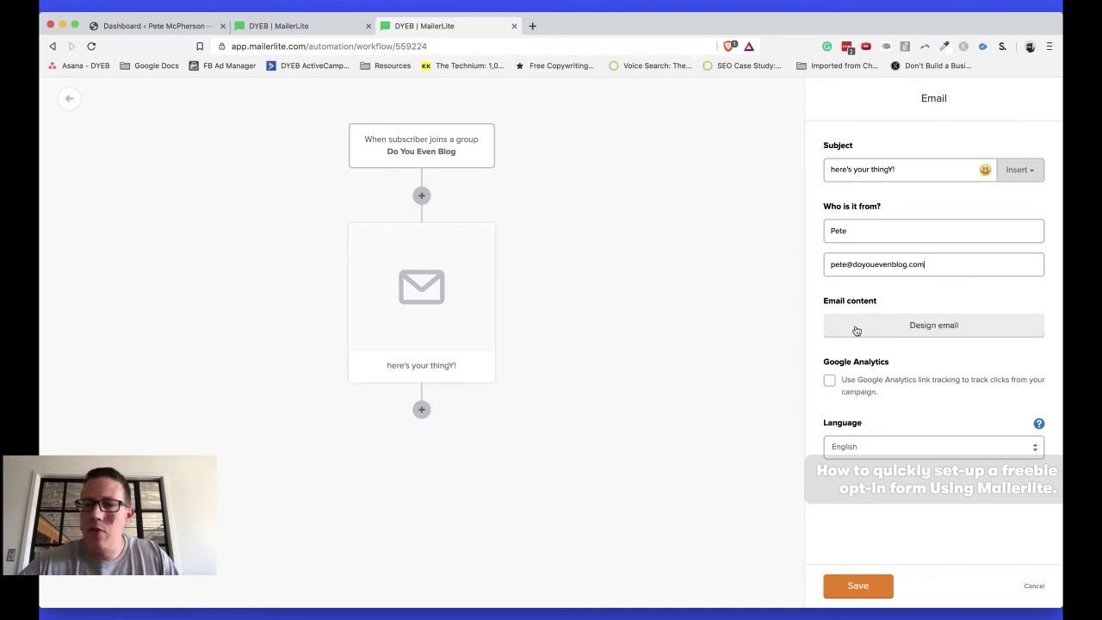
{"action": "left_click", "coordinate": [857, 330]}
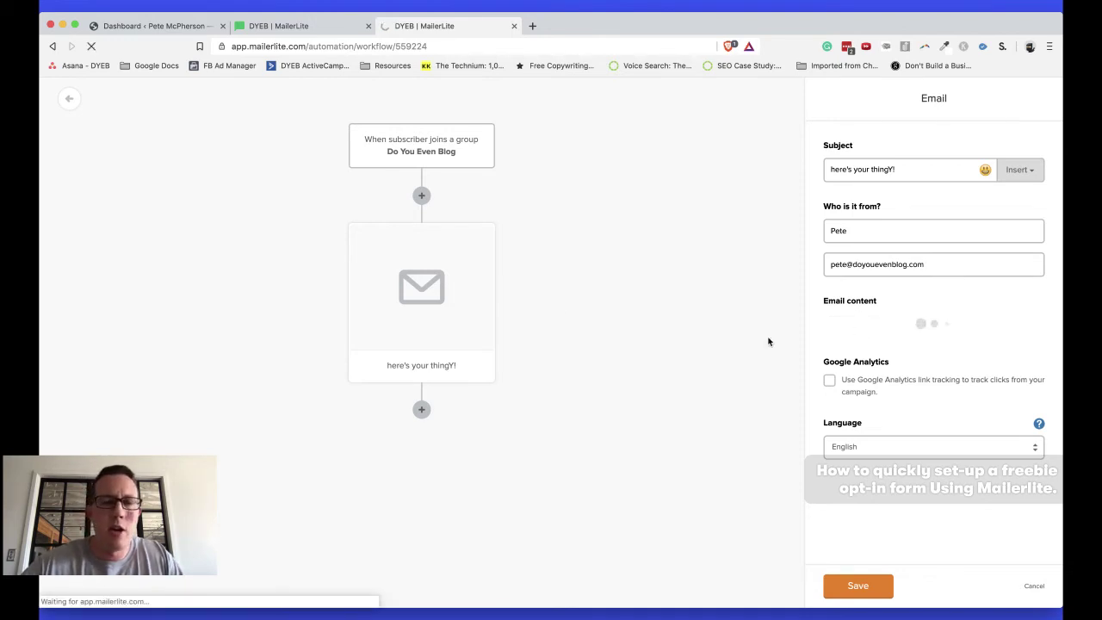
Open the WordPress Media Library and drag the SOME FANCY PDF onto it, which opens the PDF viewer
{"action": "key", "text": "super+1"}
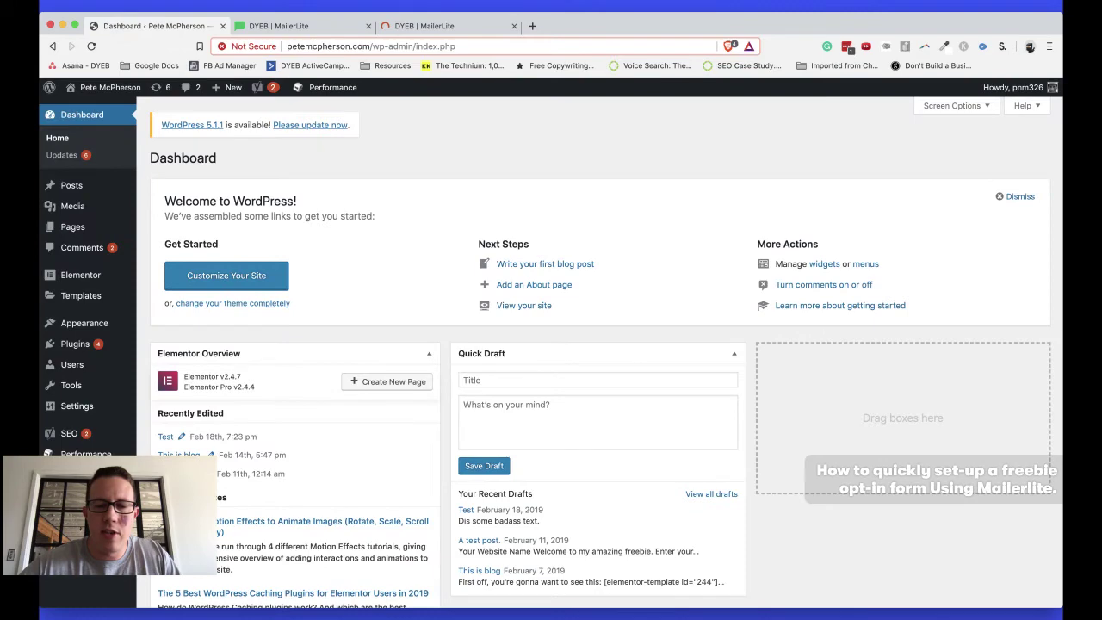
{"action": "left_click", "coordinate": [76, 206]}
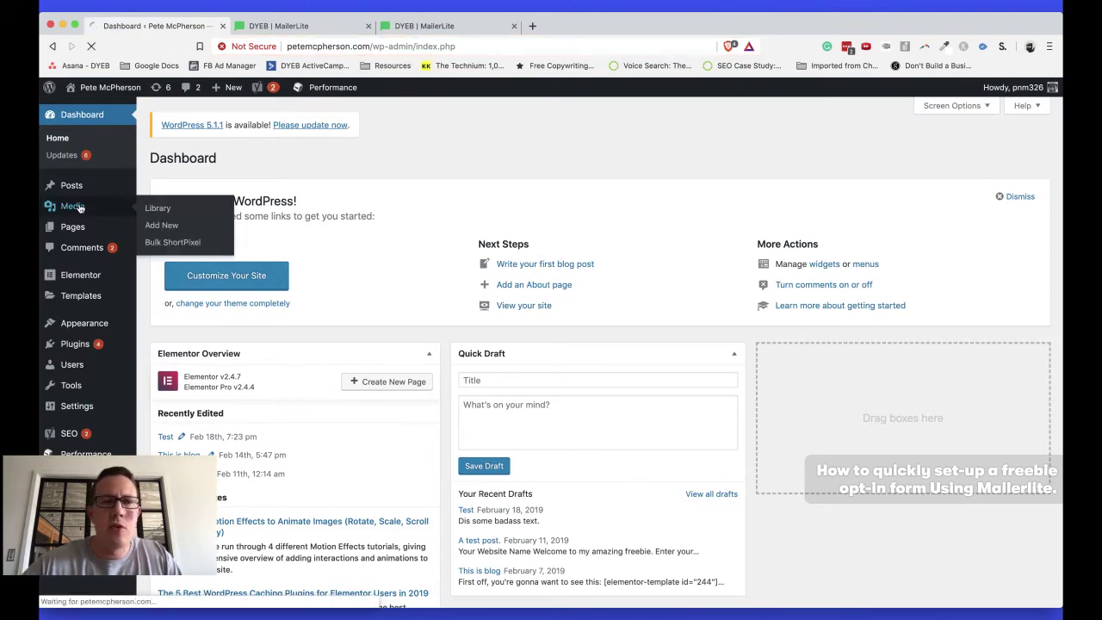
{"action": "left_click", "coordinate": [430, 26]}
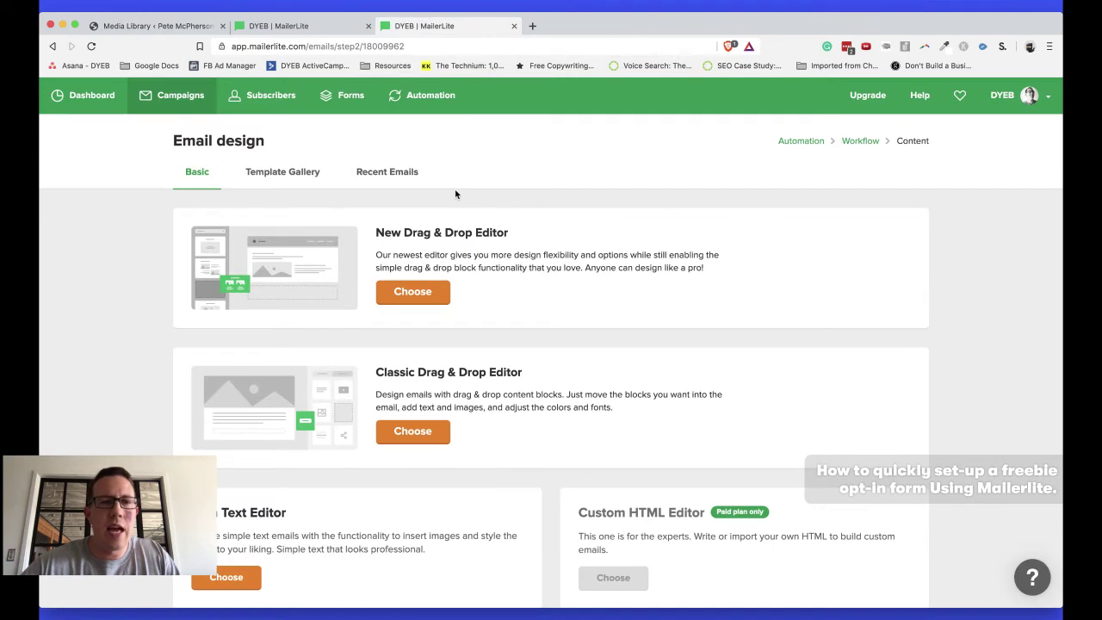
{"action": "scroll", "coordinate": [454, 191], "scroll_direction": "down", "scroll_amount": 2}
{"action": "scroll", "coordinate": [528, 363], "scroll_direction": "up", "scroll_amount": 3}
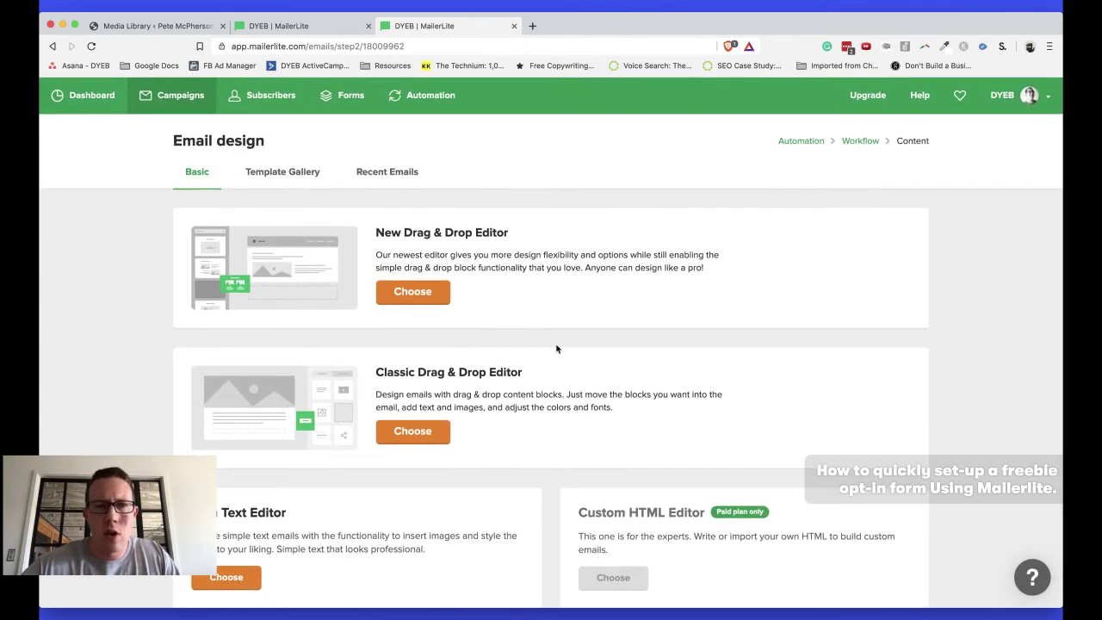
{"action": "key", "text": "super+1"}
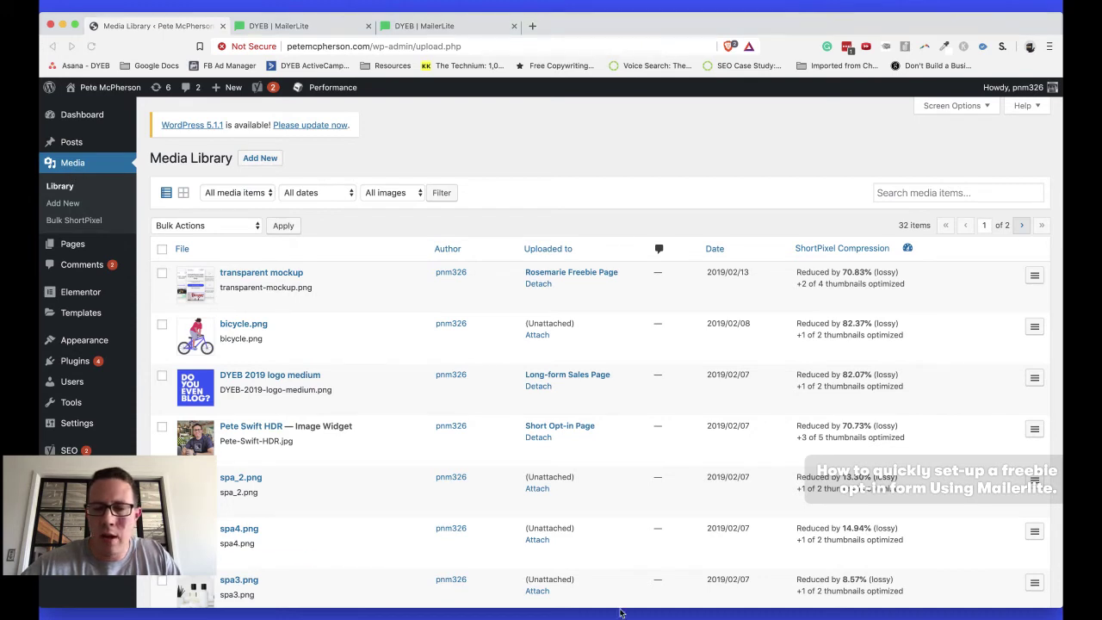
{"action": "left_click_drag", "start_coordinate": [622, 614], "coordinate": [511, 365]}
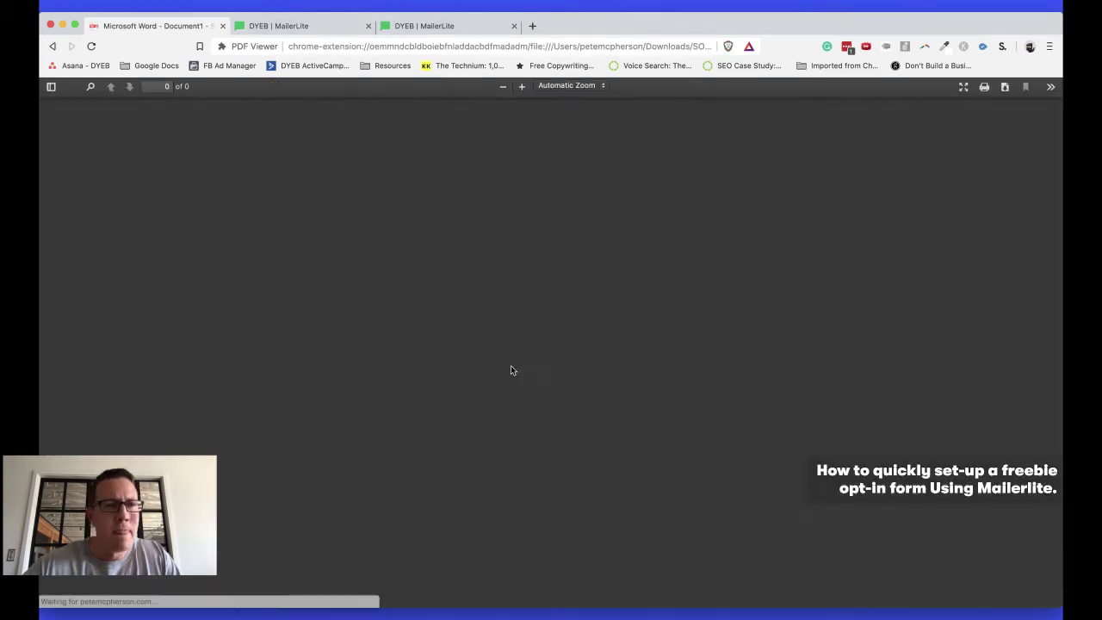
Upload the SOME FANCY PDF file through Media > Add New
{"action": "left_click", "coordinate": [53, 45]}
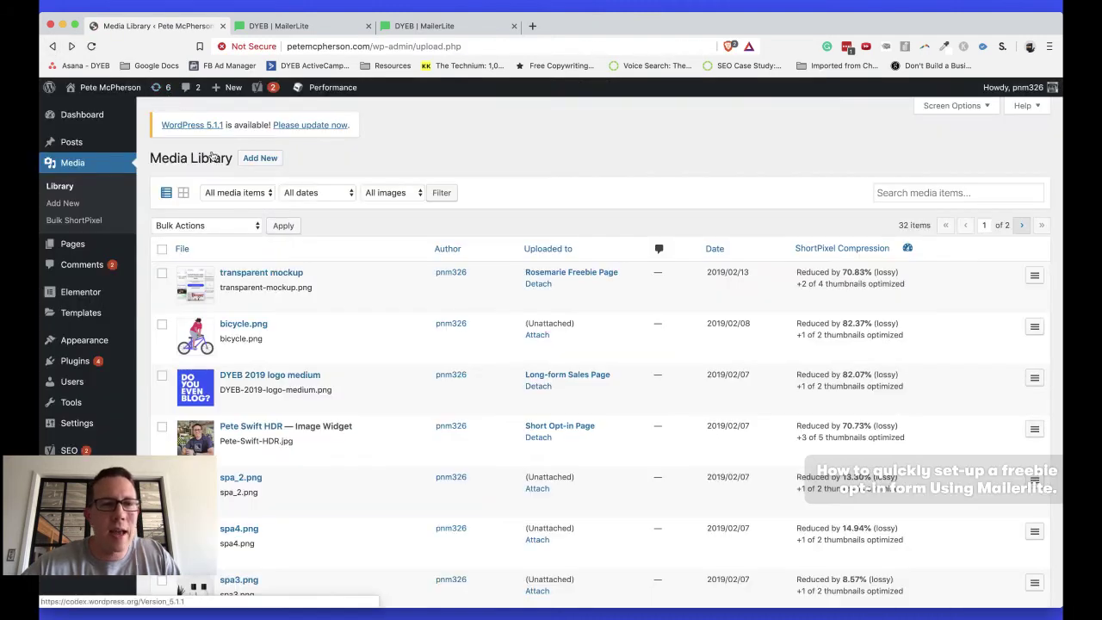
{"action": "left_click", "coordinate": [260, 159]}
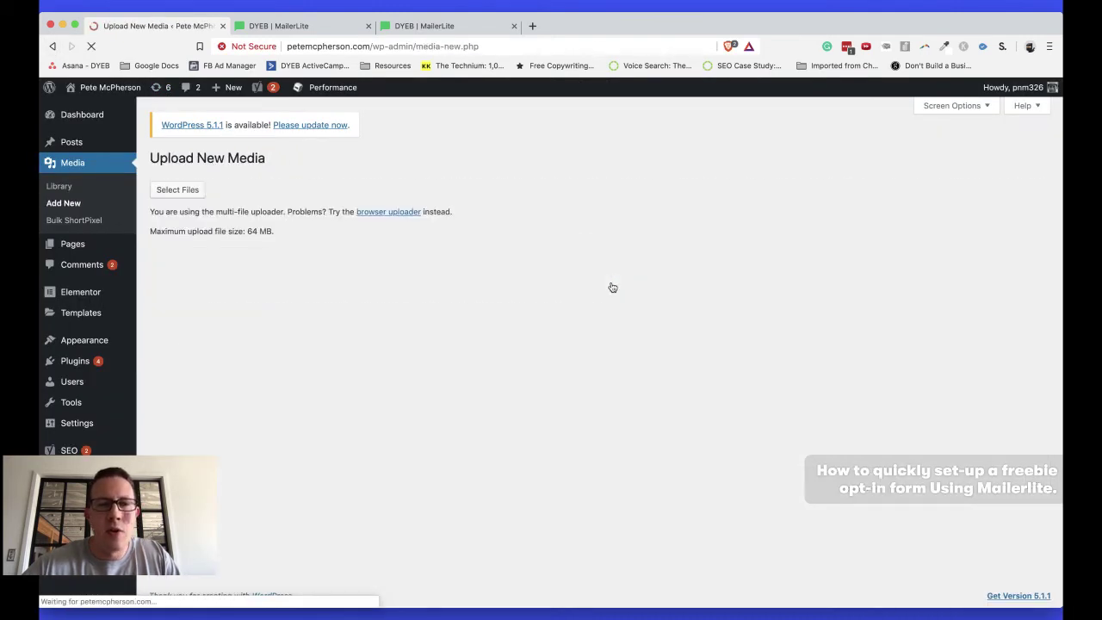
{"action": "left_click_drag", "start_coordinate": [629, 608], "coordinate": [762, 256]}
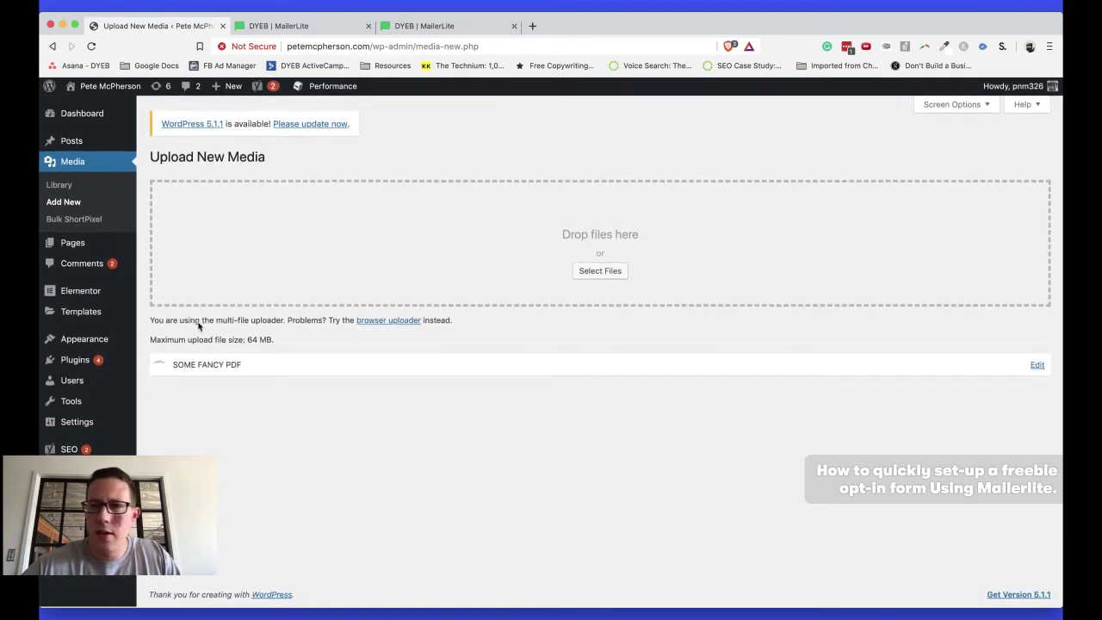
Open the uploaded PDF's Library entry and select its full file URL
{"action": "left_click", "coordinate": [69, 164]}
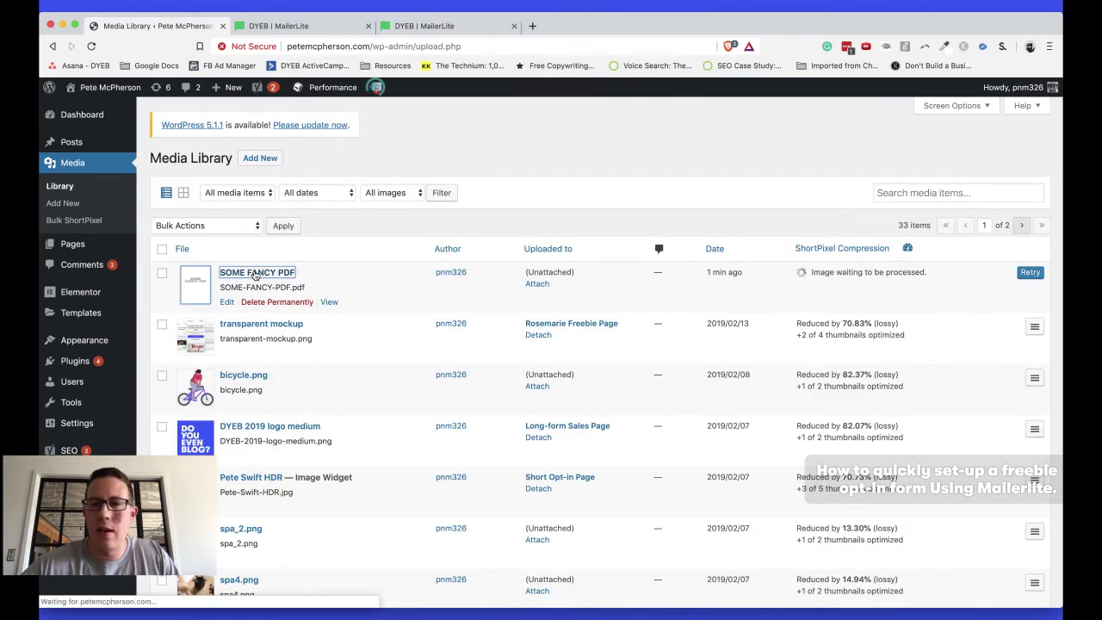
{"action": "left_click", "coordinate": [256, 274]}
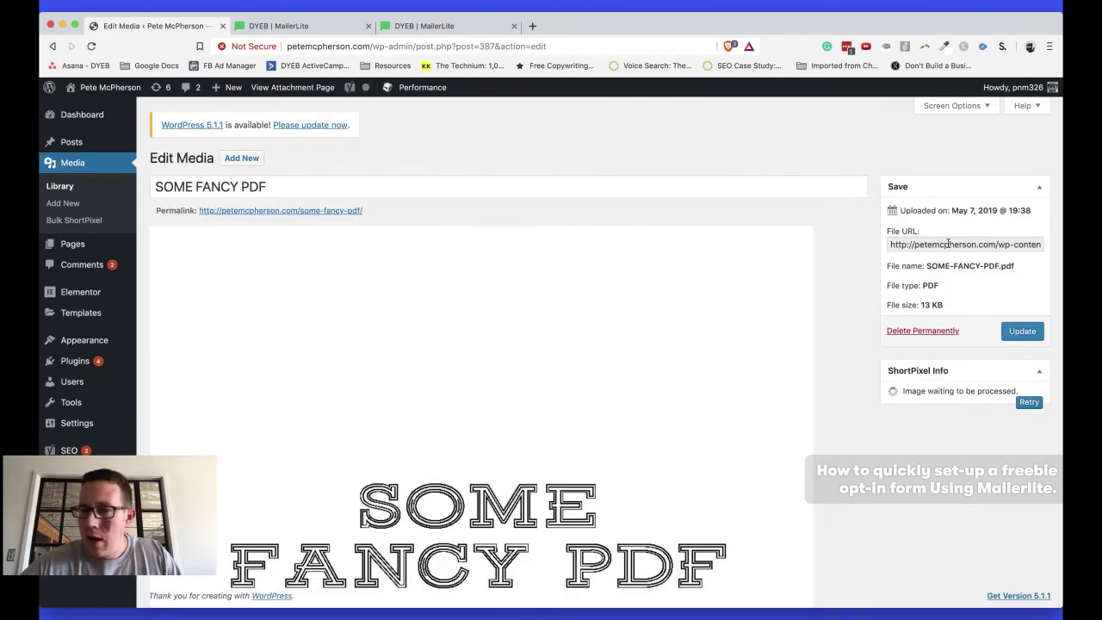
{"action": "left_click", "coordinate": [946, 245]}
{"action": "triple_click", "coordinate": [926, 246]}
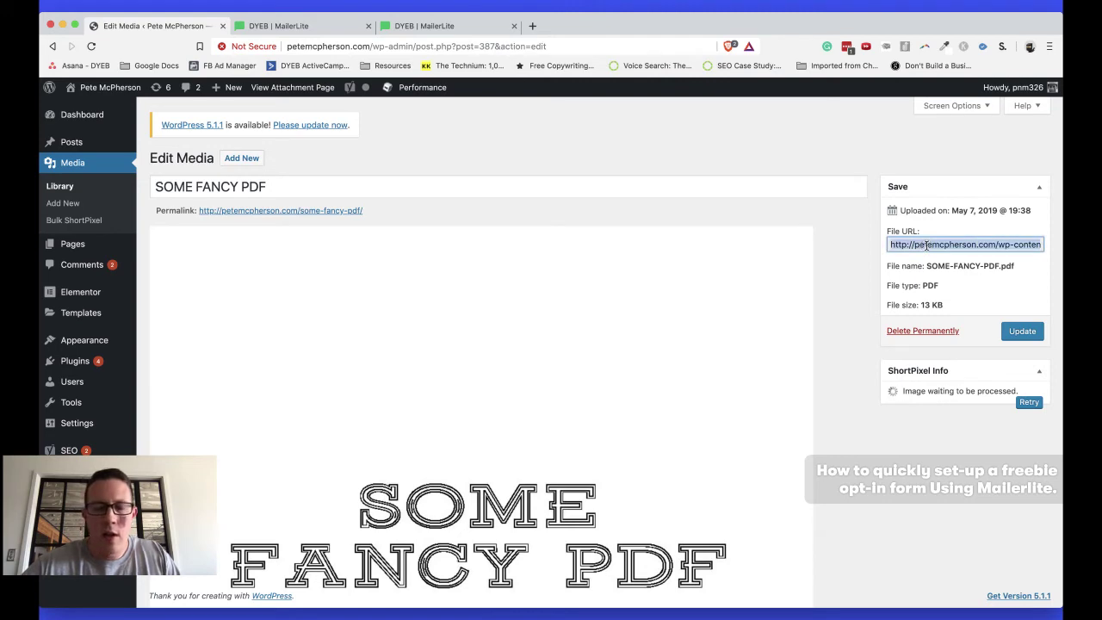
{"action": "key", "text": "ctrl+Tab"}
{"action": "key", "text": "ctrl+Tab"}
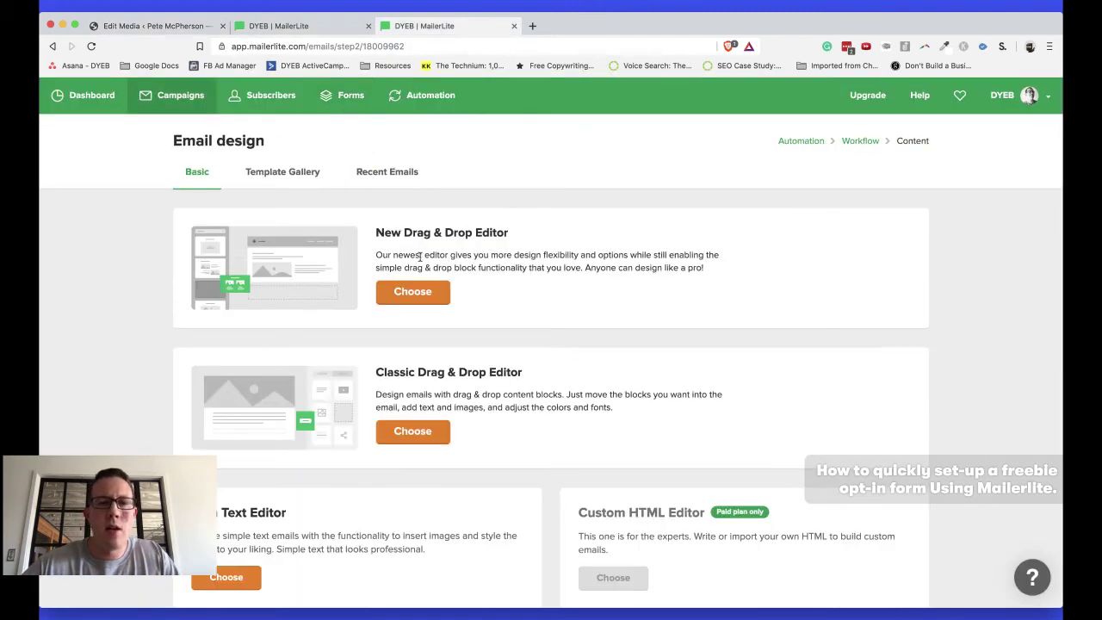
Choose the Rich Text Editor as the design for the workflow's delivery email
{"action": "scroll", "coordinate": [464, 301], "scroll_direction": "down", "scroll_amount": 2}
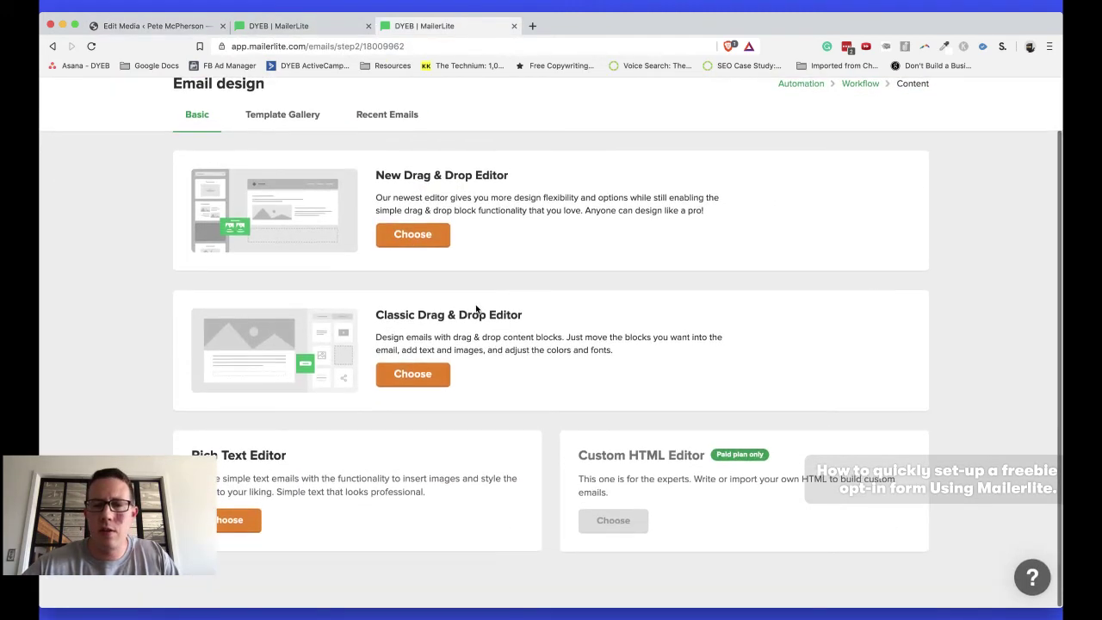
{"action": "scroll", "coordinate": [539, 436], "scroll_direction": "up", "scroll_amount": 2}
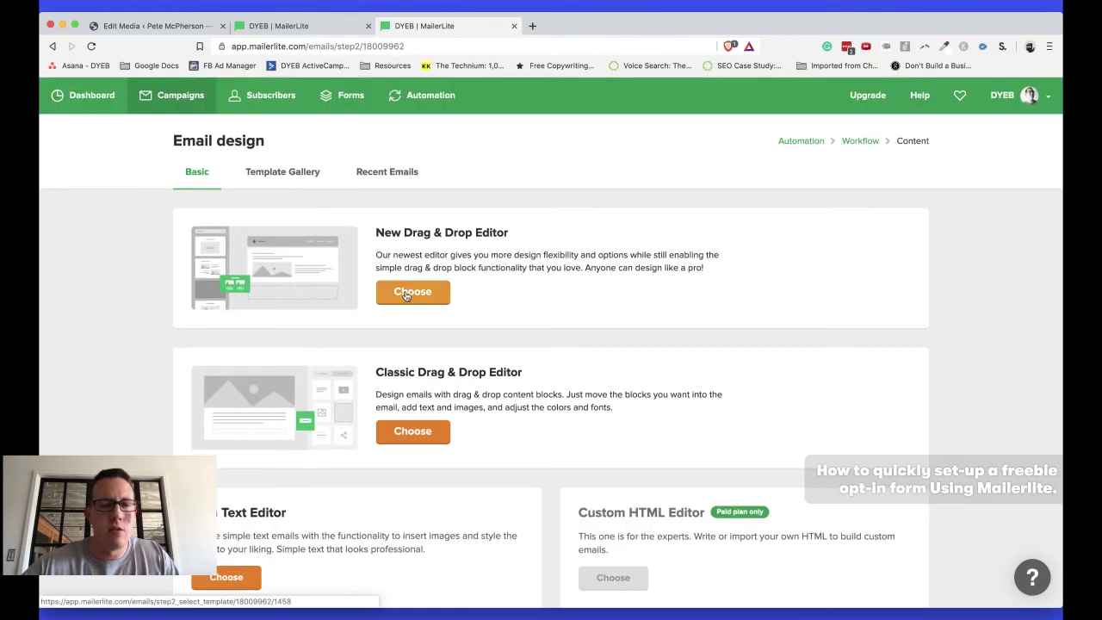
{"action": "scroll", "coordinate": [407, 294], "scroll_direction": "down", "scroll_amount": 2}
{"action": "left_click", "coordinate": [222, 527]}
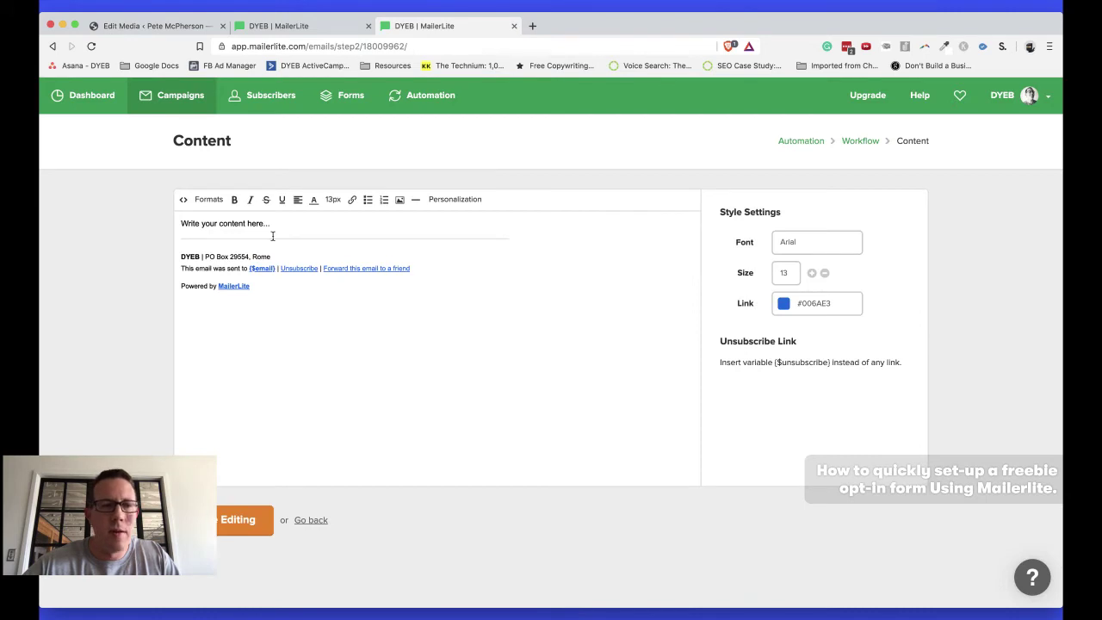
Add blank lines around the 'Click here to access your PDF.' sentence in the email body
{"action": "left_click", "coordinate": [270, 224]}
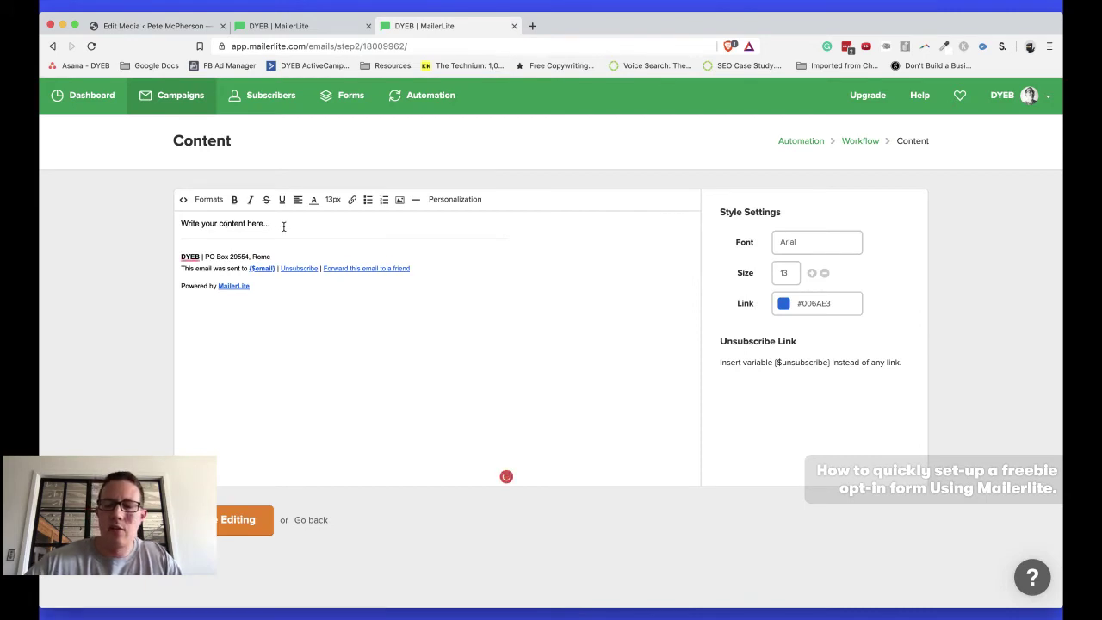
{"action": "key", "text": "Return"}
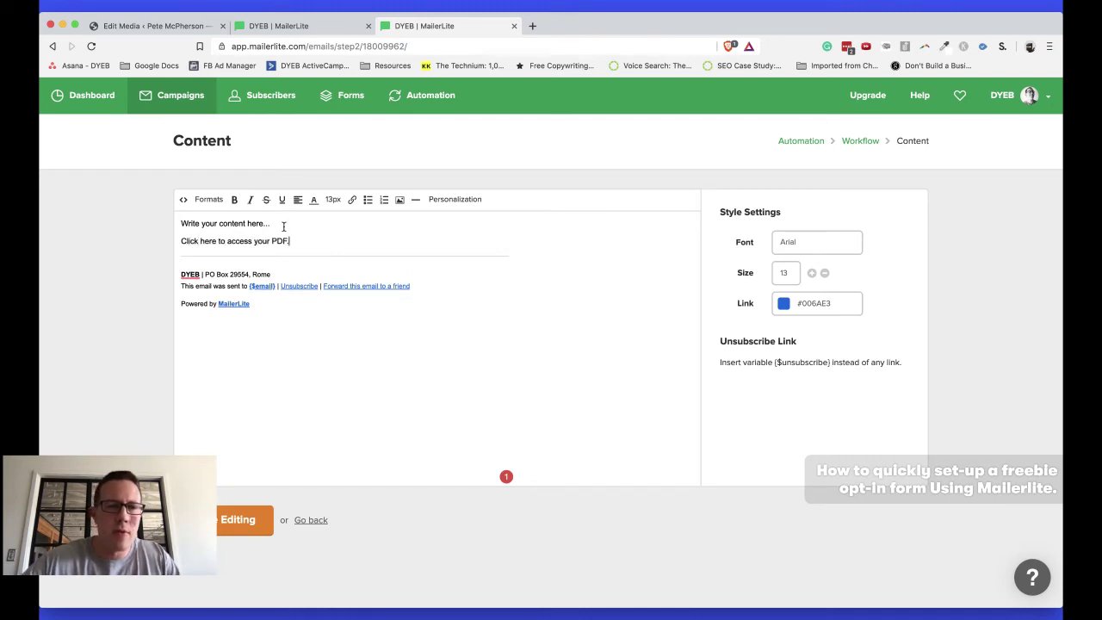
{"action": "key", "text": "Return"}
{"action": "key", "text": "Return"}
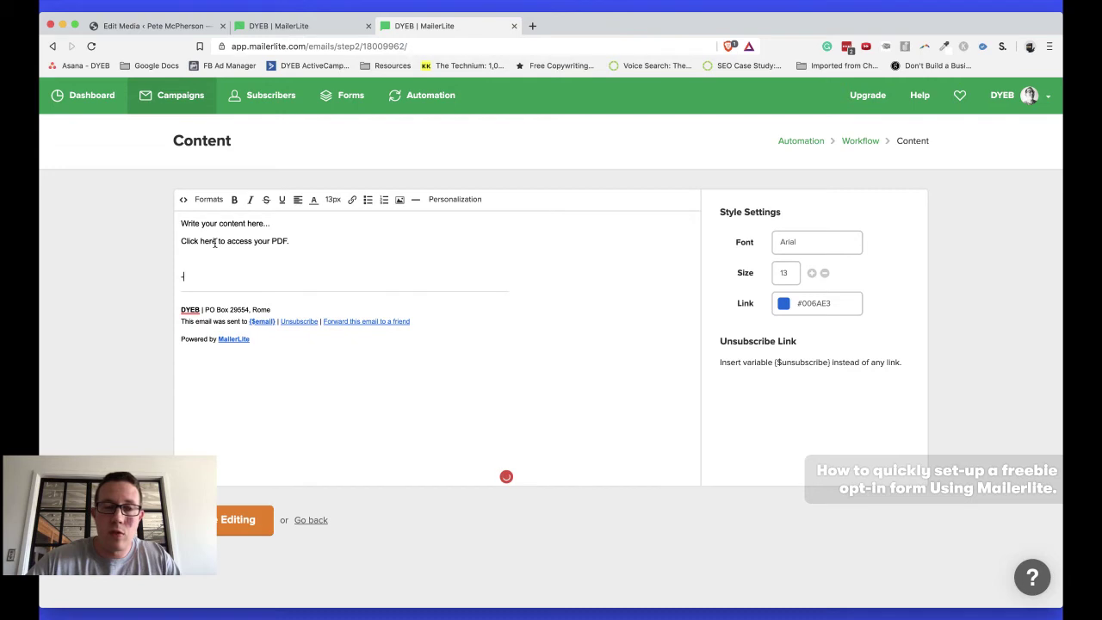
Link 'Click here to access your PDF.' to SOME-FANCY-PDF.pdf, opening in a new window, and finish editing
{"action": "triple_click", "coordinate": [203, 240]}
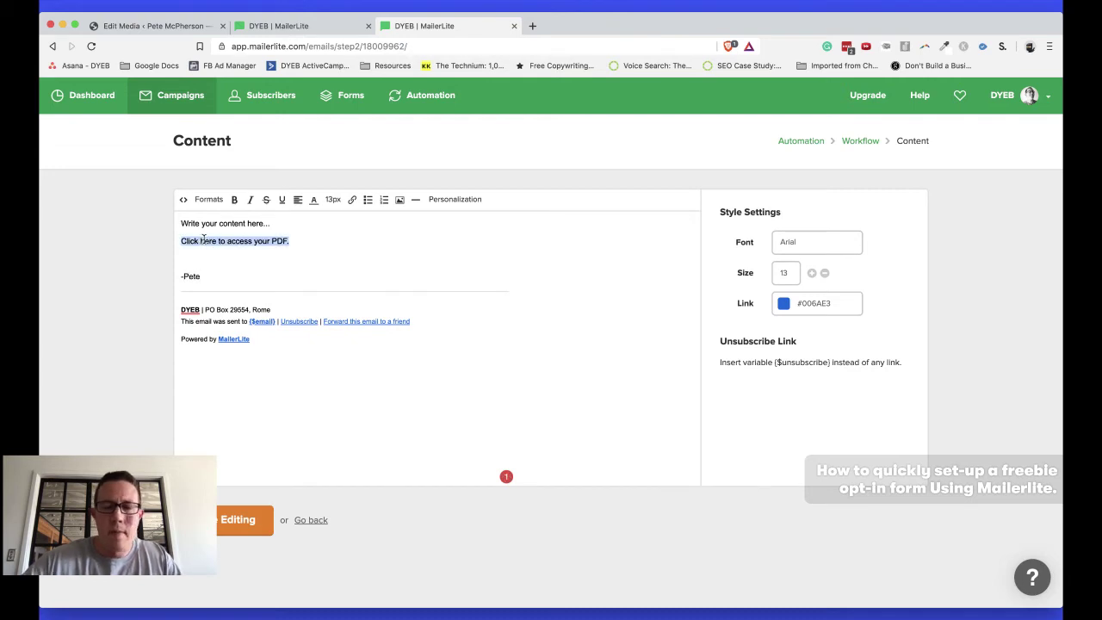
{"action": "key", "text": "super+k"}
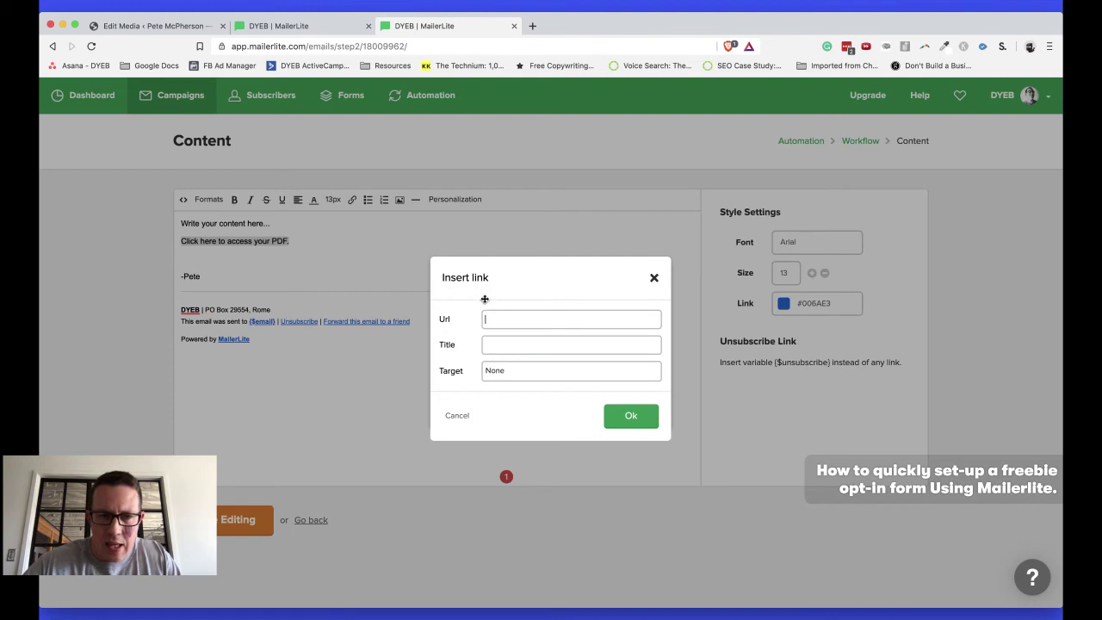
{"action": "key", "text": "super+v"}
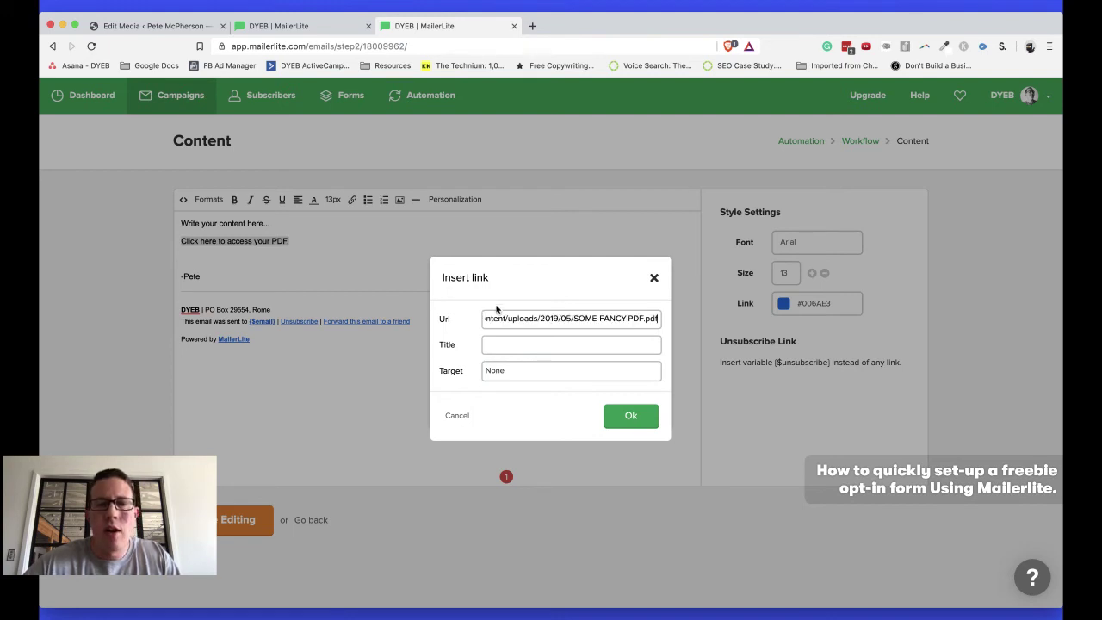
{"action": "left_click", "coordinate": [500, 378]}
{"action": "left_click", "coordinate": [511, 410]}
{"action": "left_click", "coordinate": [627, 415]}
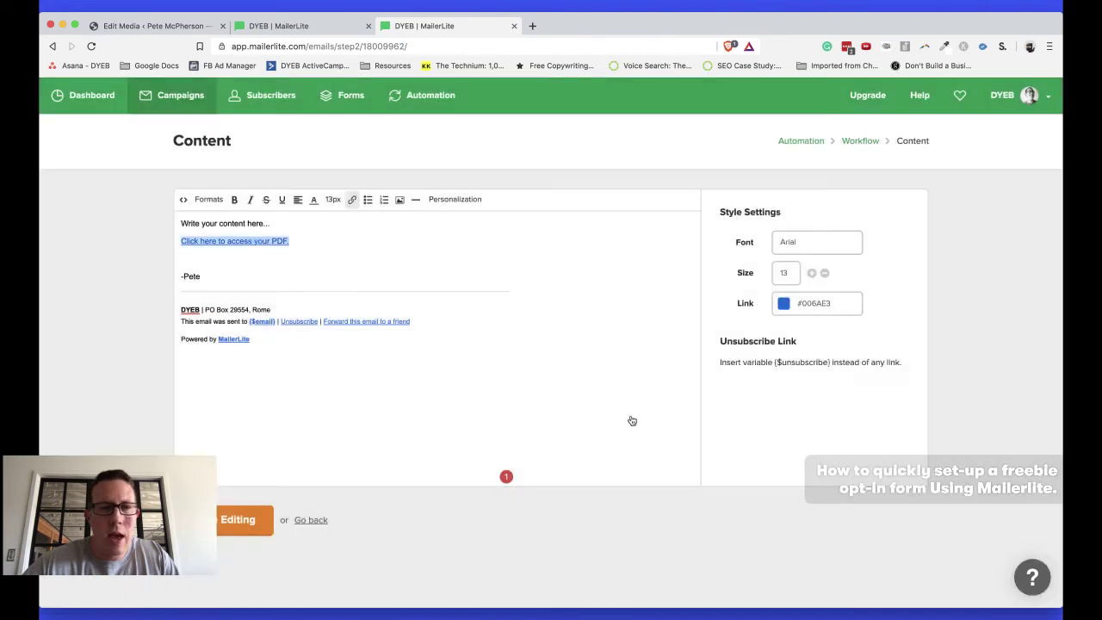
{"action": "left_click", "coordinate": [241, 517]}
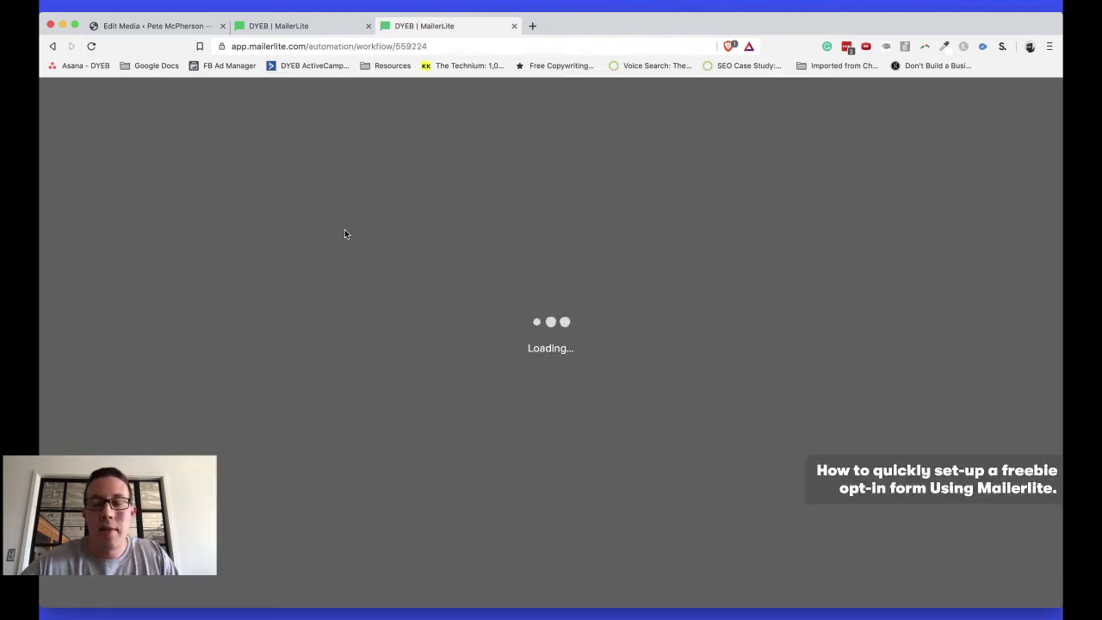
Toggle the Freebie - fancy PDF workflow from OFF to ON and go back to Automation
{"action": "key", "text": "super+alt+Left"}
{"action": "key", "text": "super+alt+Right"}
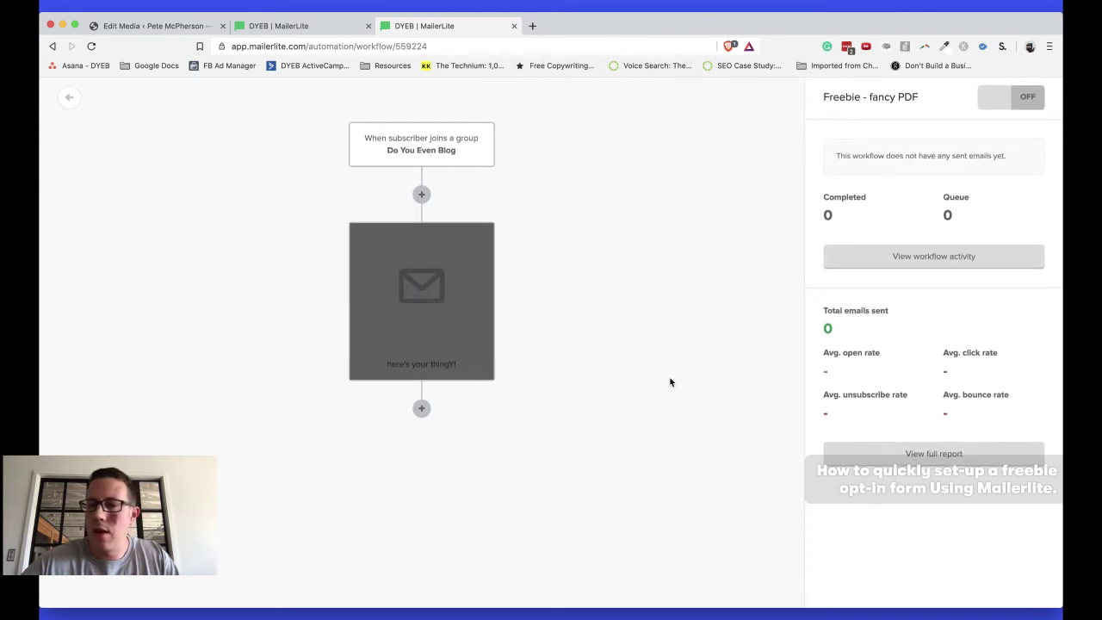
{"action": "left_click", "coordinate": [1023, 99]}
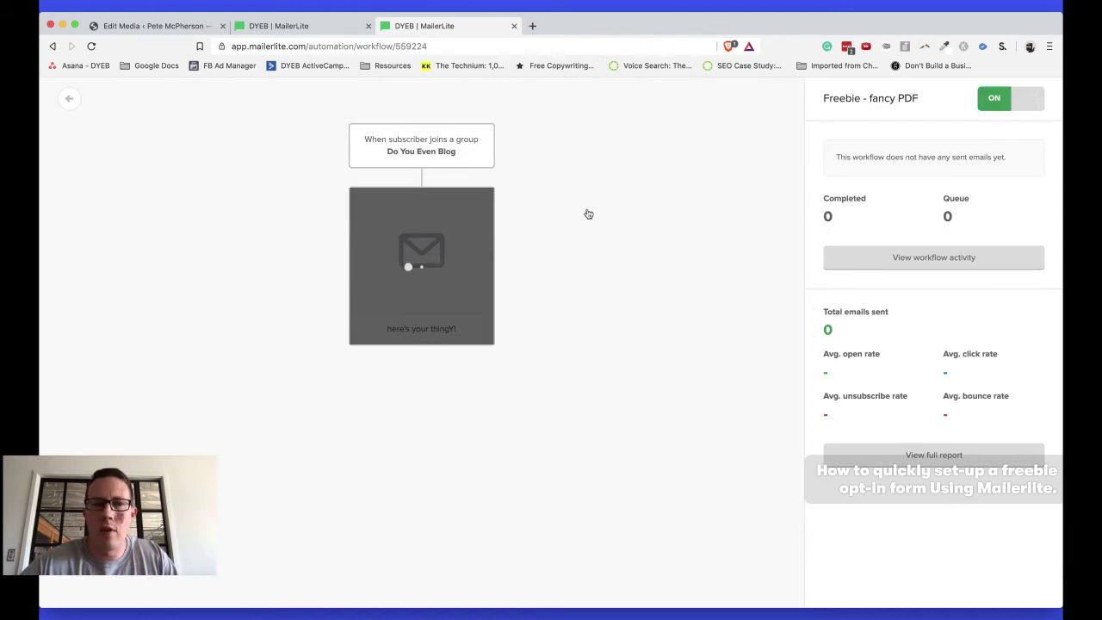
{"action": "left_click", "coordinate": [69, 98]}
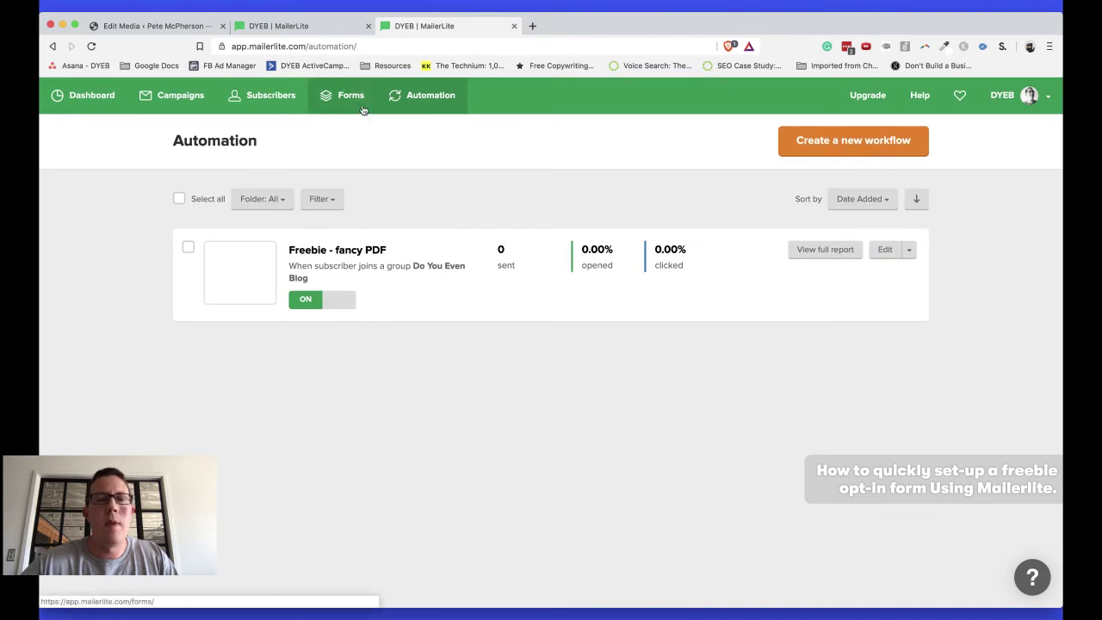
{"action": "left_click", "coordinate": [278, 26]}
Turn double opt-in off in the Some awesome lead magnet form's general settings
{"action": "scroll", "coordinate": [458, 190], "scroll_direction": "down", "scroll_amount": 1}
{"action": "scroll", "coordinate": [458, 191], "scroll_direction": "up", "scroll_amount": 2}
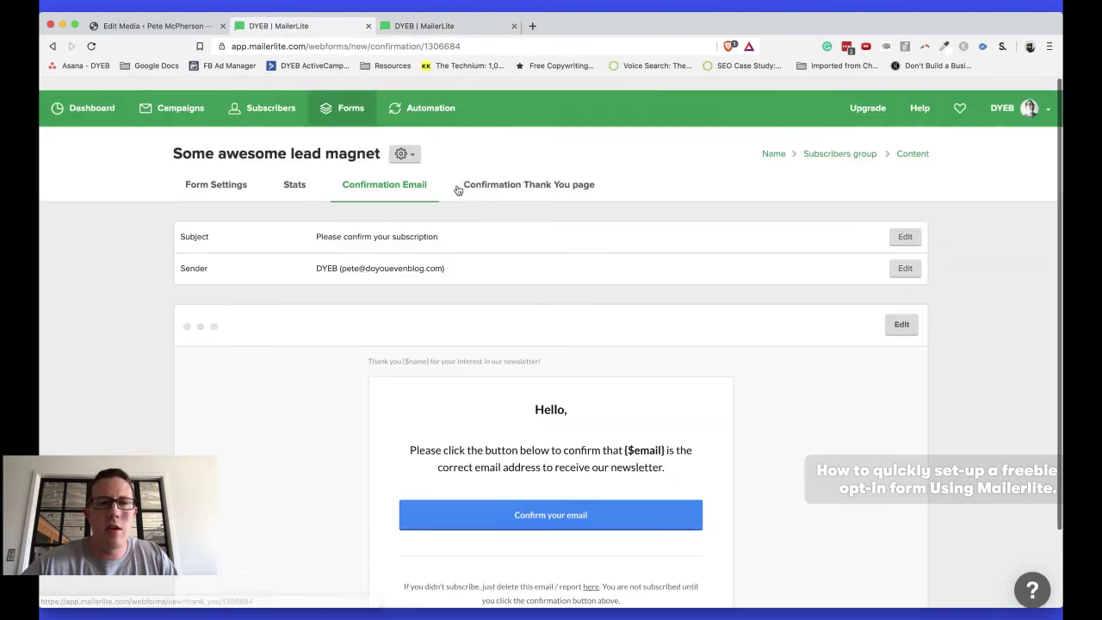
{"action": "left_click", "coordinate": [200, 175]}
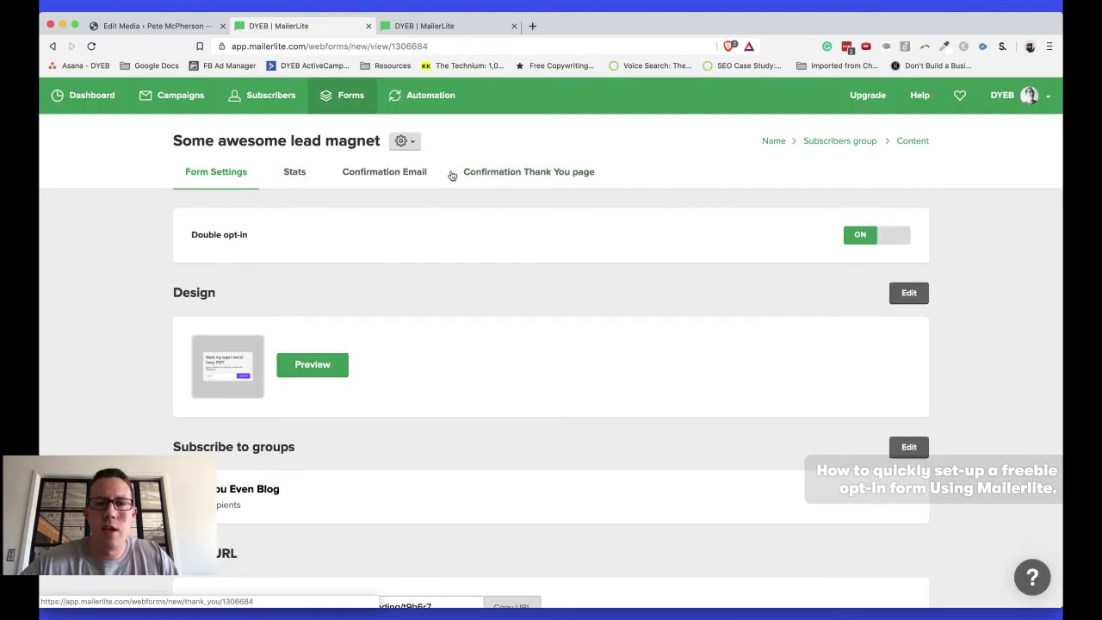
{"action": "scroll", "coordinate": [440, 180], "scroll_direction": "down", "scroll_amount": 5}
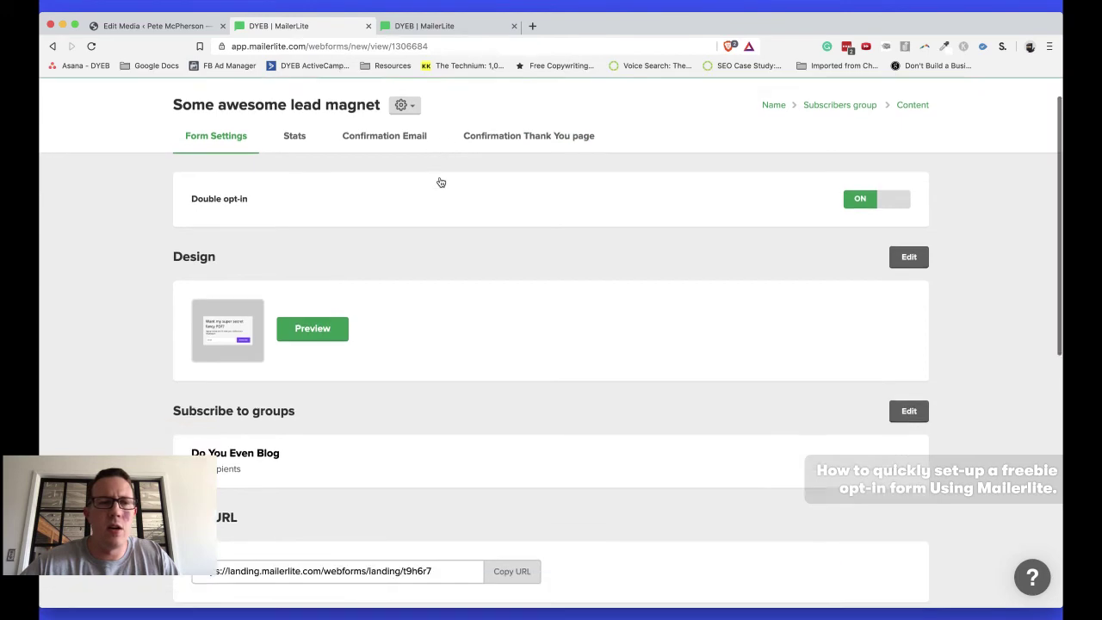
{"action": "scroll", "coordinate": [440, 180], "scroll_direction": "up", "scroll_amount": 5}
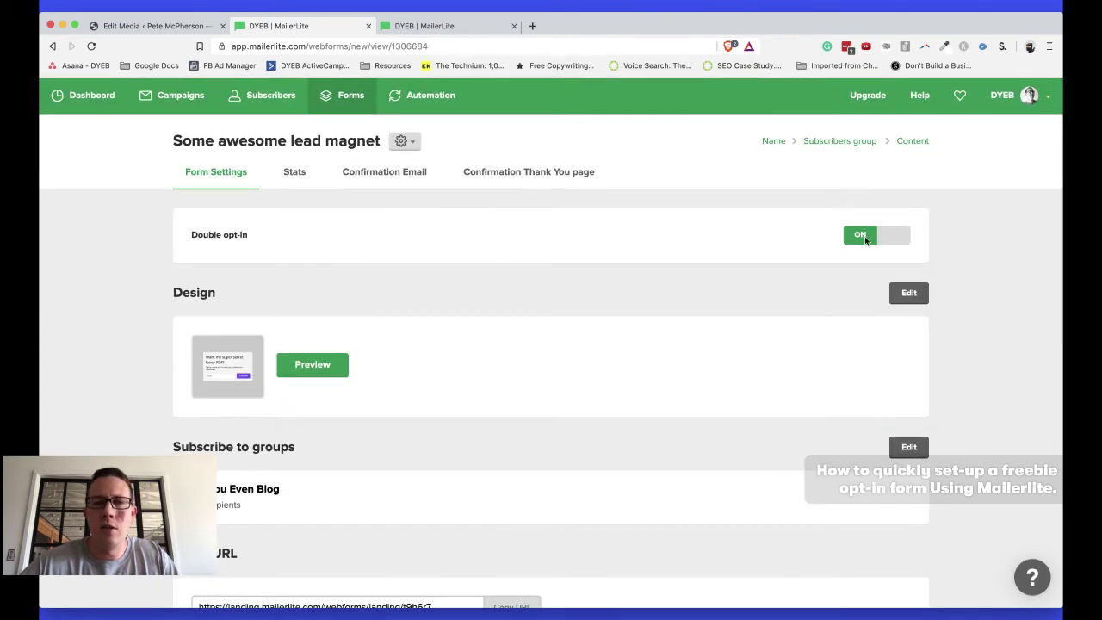
{"action": "left_click", "coordinate": [864, 238]}
Copy the form's shareable landing page address
{"action": "scroll", "coordinate": [525, 261], "scroll_direction": "down", "scroll_amount": 4}
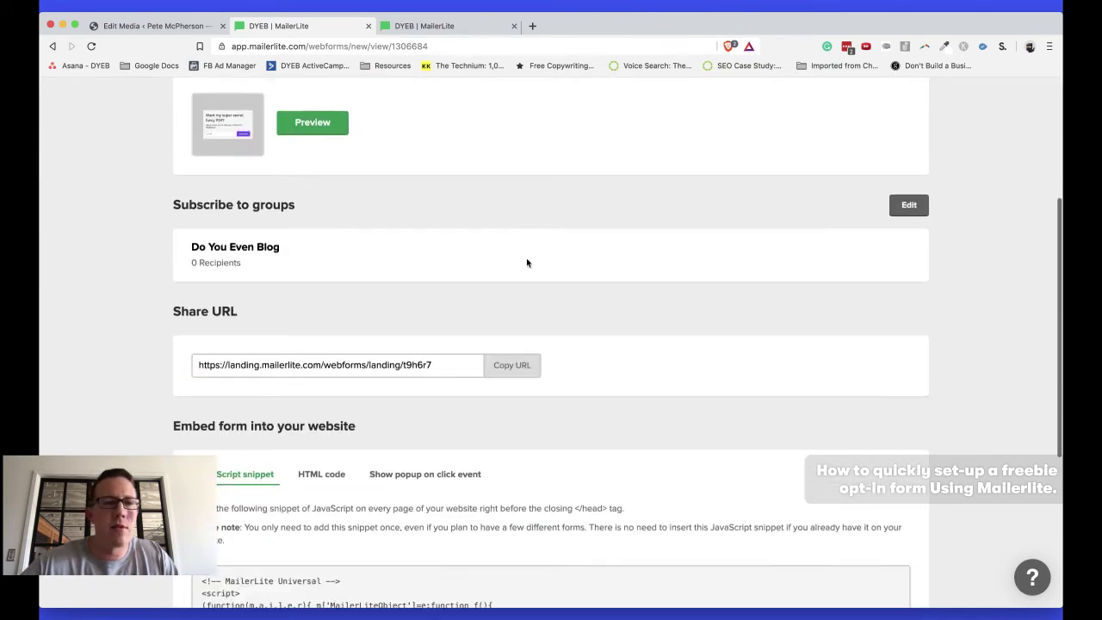
{"action": "scroll", "coordinate": [527, 262], "scroll_direction": "down", "scroll_amount": 3}
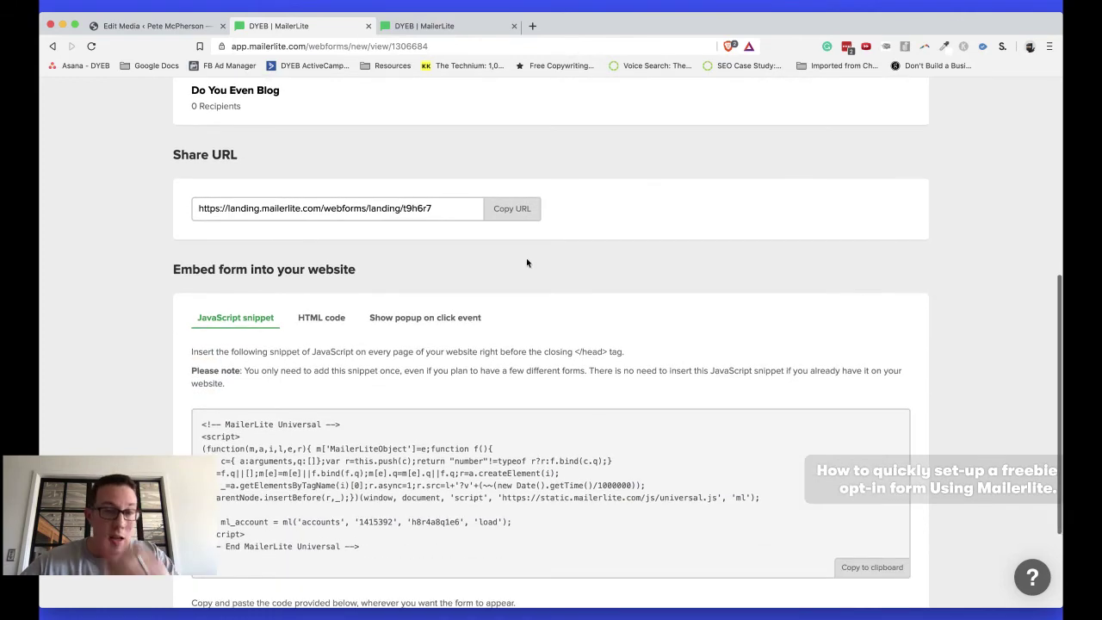
{"action": "left_click", "coordinate": [520, 218]}
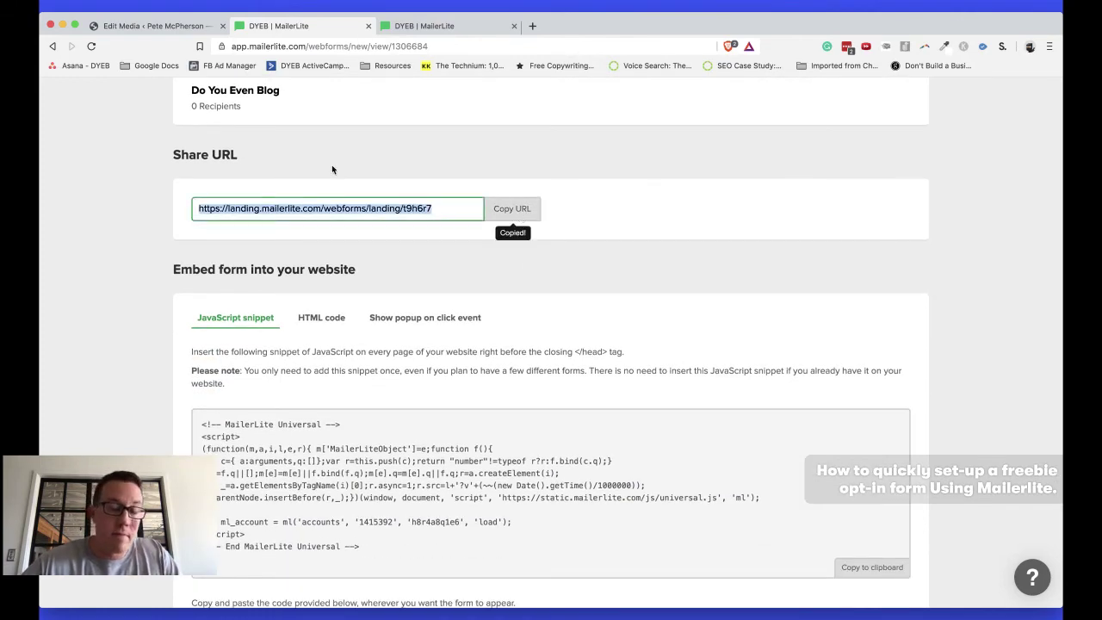
{"action": "scroll", "coordinate": [331, 170], "scroll_direction": "down", "scroll_amount": 4}
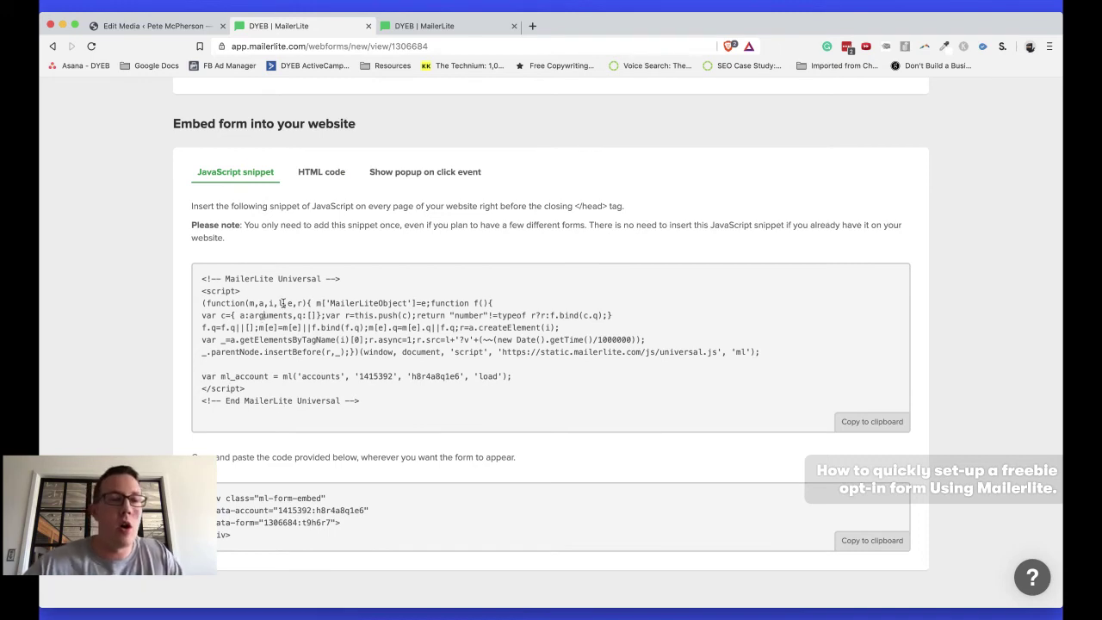
{"action": "key", "text": "ctrl+shift+Tab"}
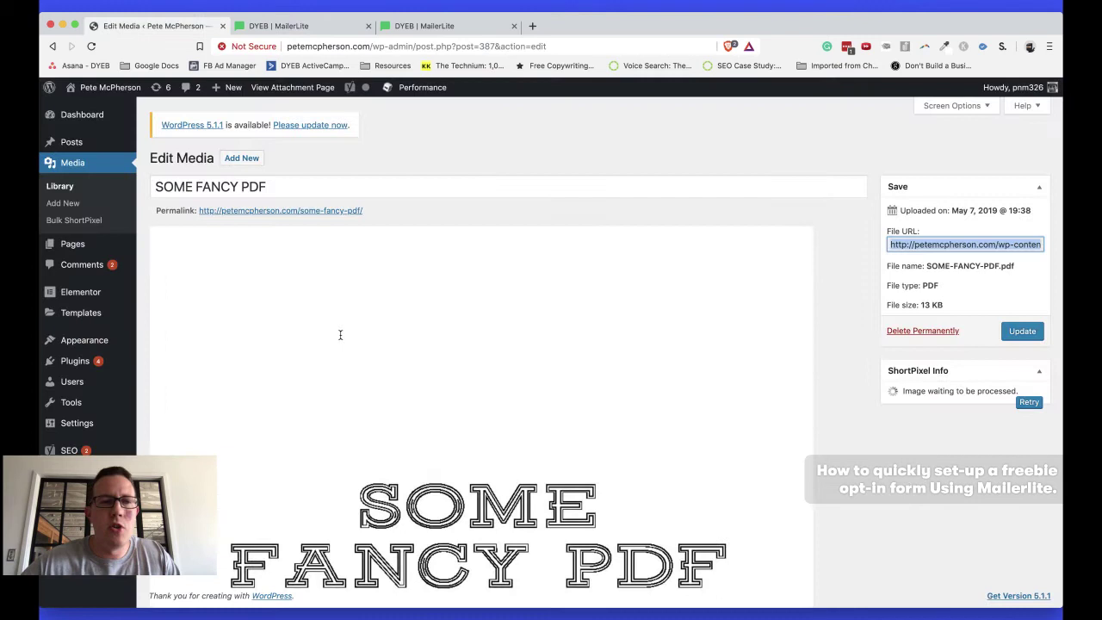
{"action": "mouse_move", "coordinate": [76, 365]}
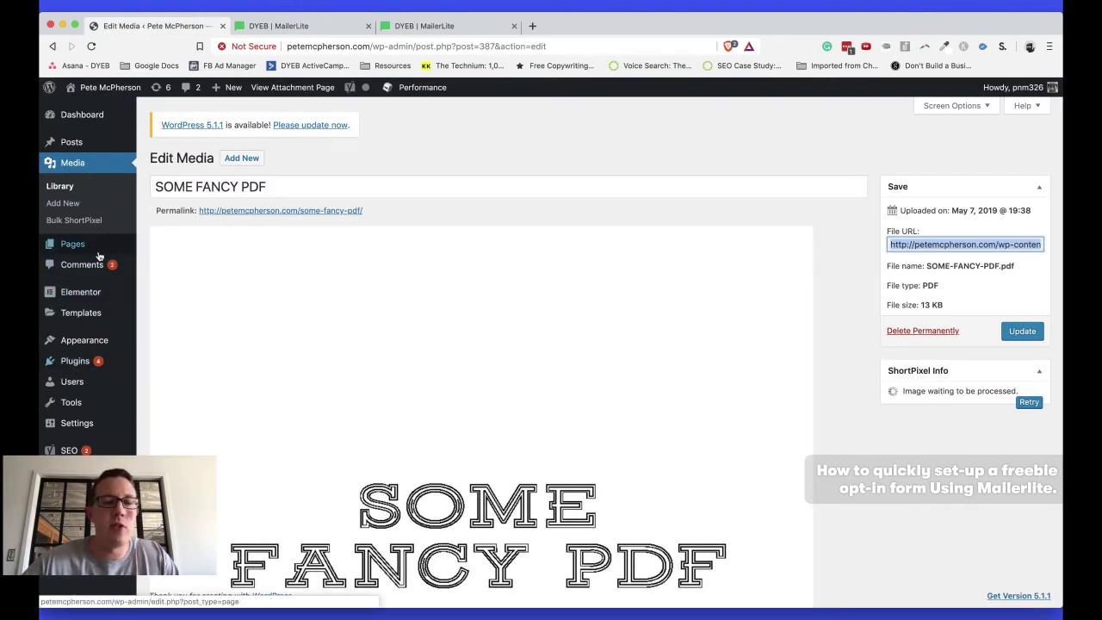
{"action": "key", "text": "ctrl+Tab"}
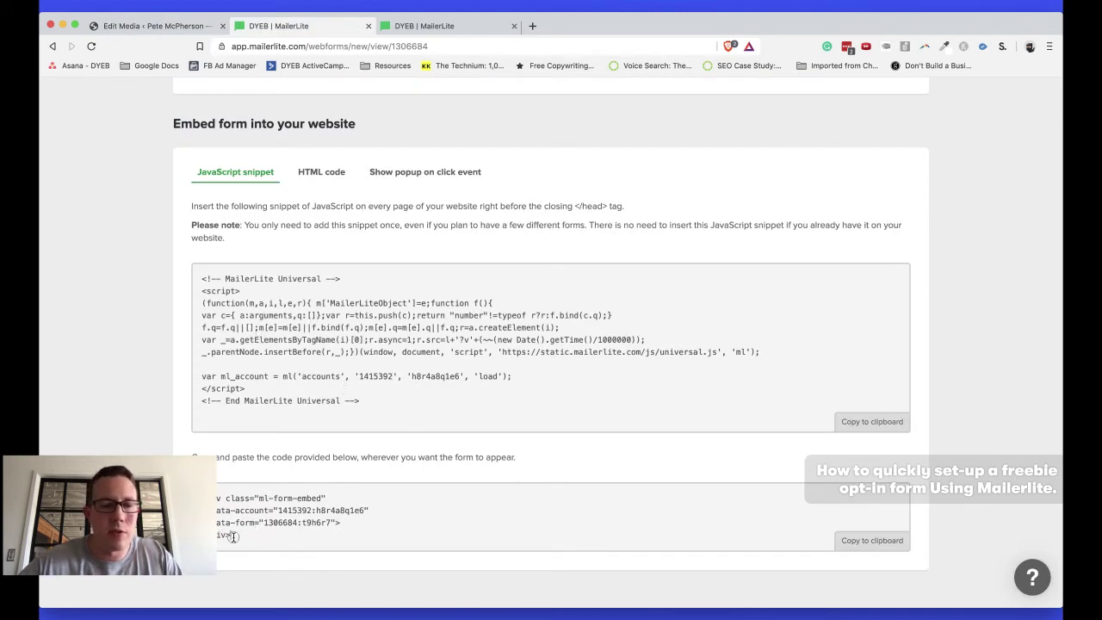
Copy the form's full HTML embed code from the HTML code tab
{"action": "left_click_drag", "start_coordinate": [232, 536], "coordinate": [198, 498]}
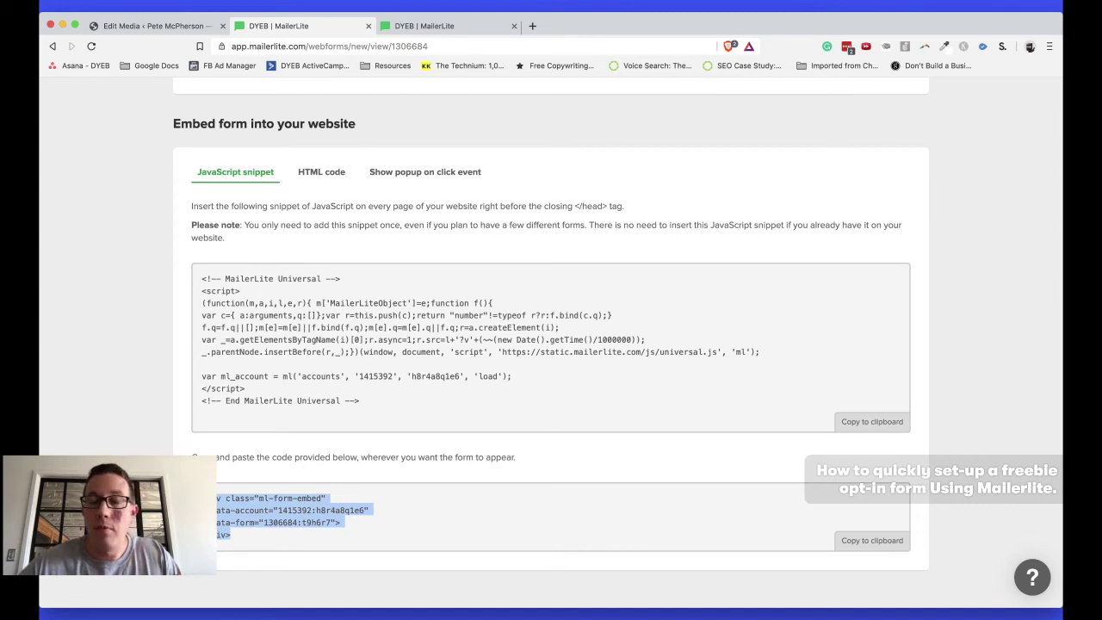
{"action": "left_click", "coordinate": [323, 172]}
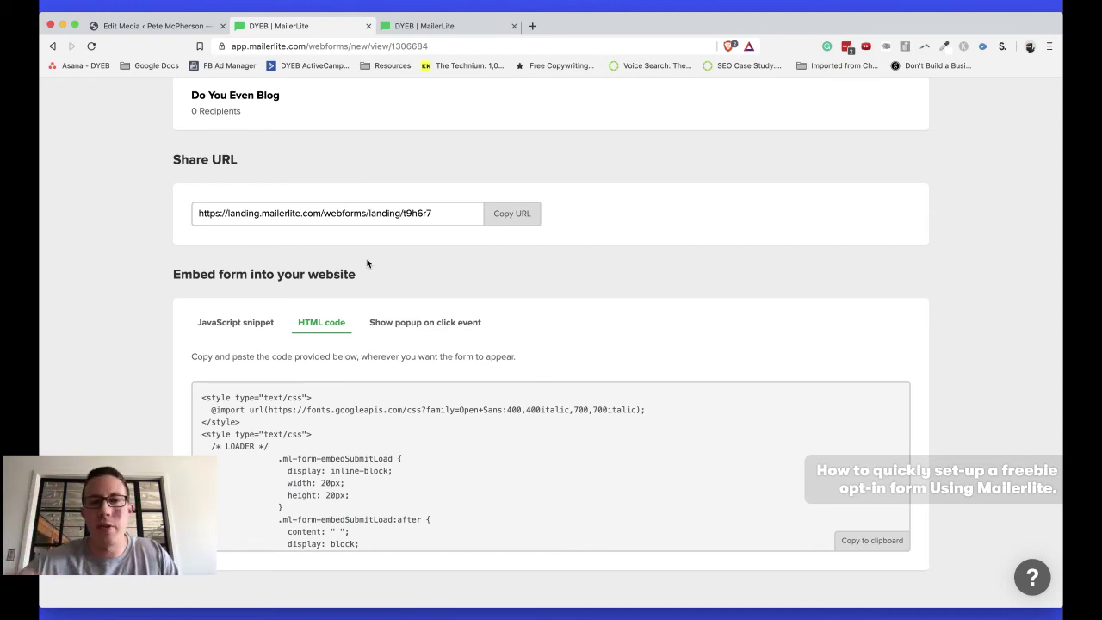
{"action": "left_click", "coordinate": [199, 328]}
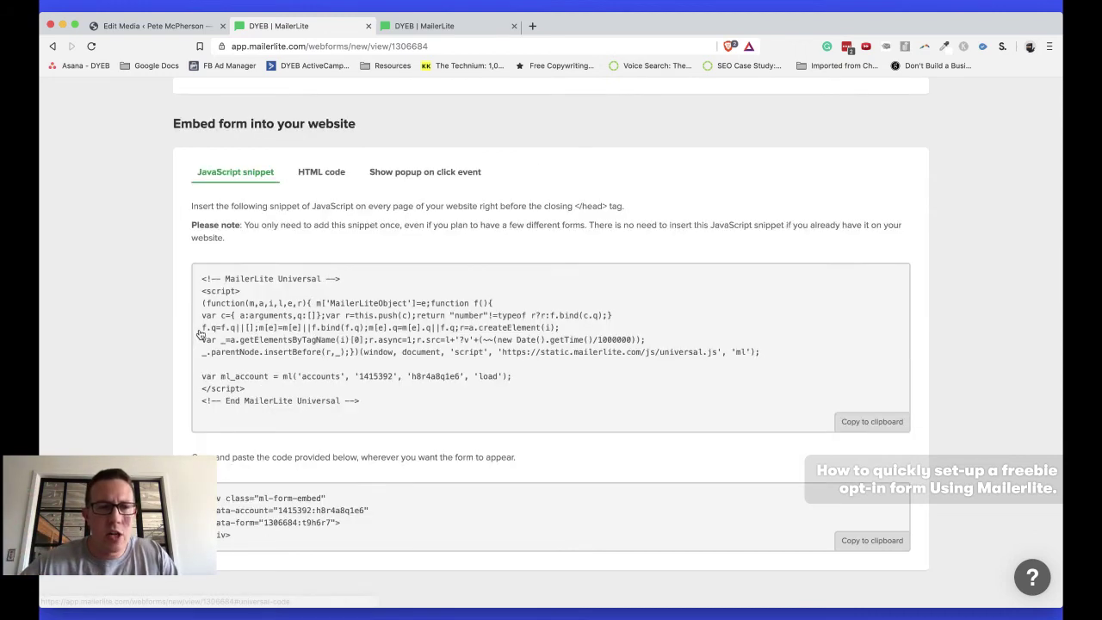
{"action": "left_click", "coordinate": [327, 173]}
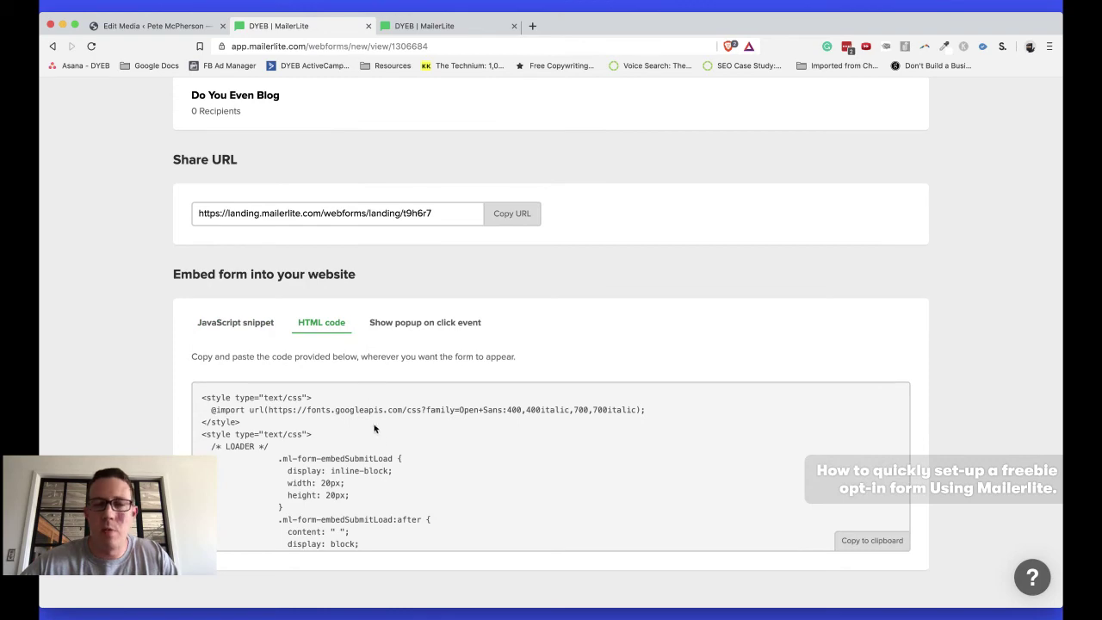
{"action": "scroll", "coordinate": [379, 435], "scroll_direction": "down", "scroll_amount": 10}
{"action": "scroll", "coordinate": [379, 434], "scroll_direction": "down", "scroll_amount": 10}
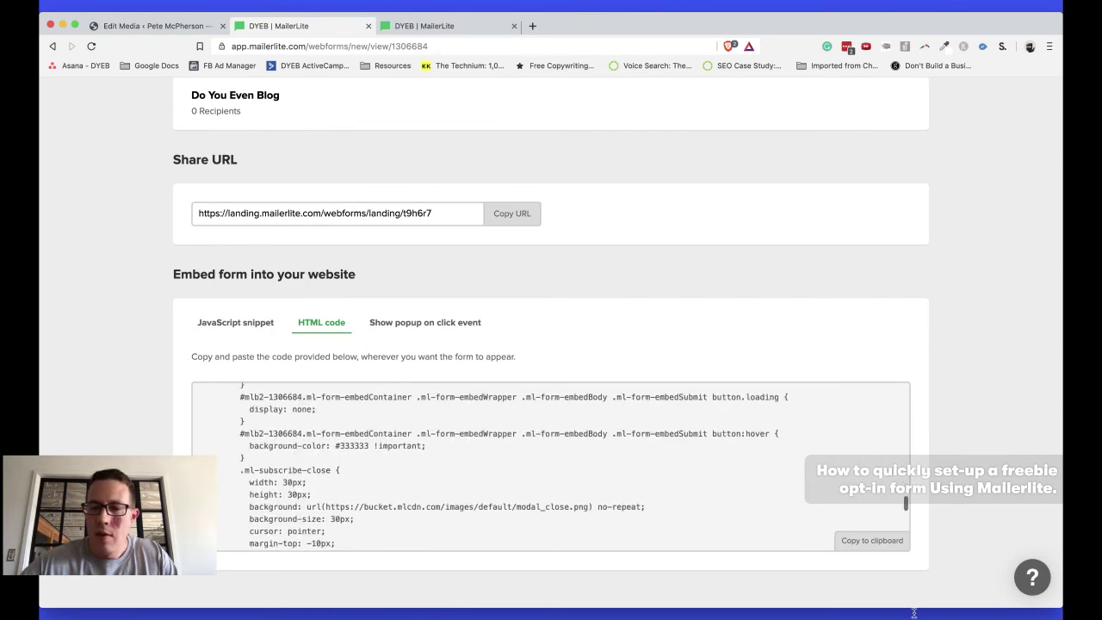
{"action": "left_click", "coordinate": [870, 539]}
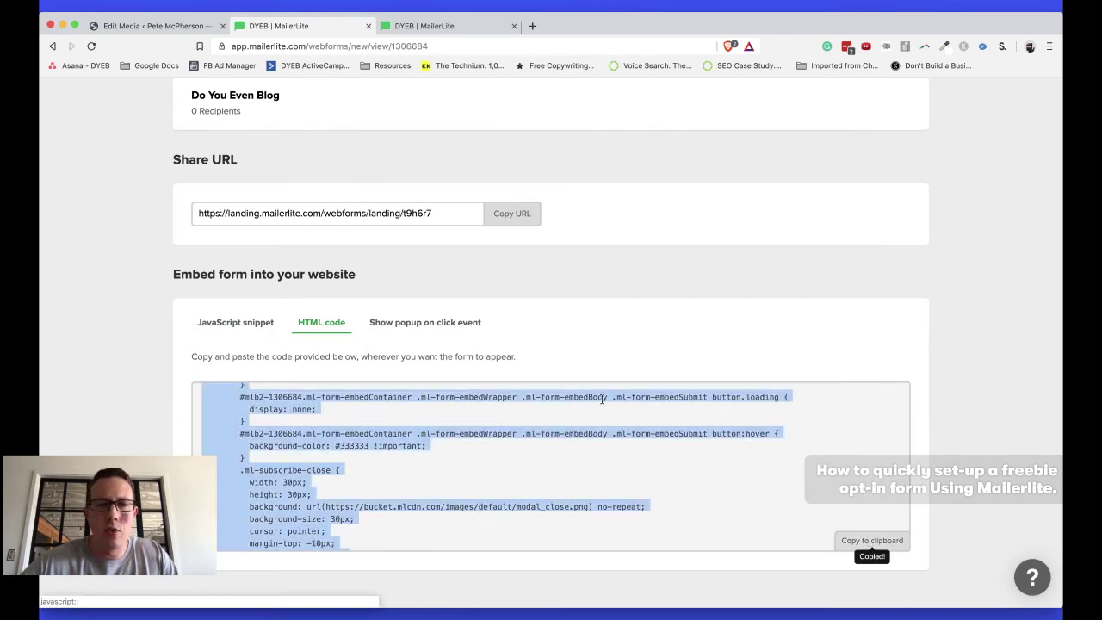
{"action": "key", "text": "super+1"}
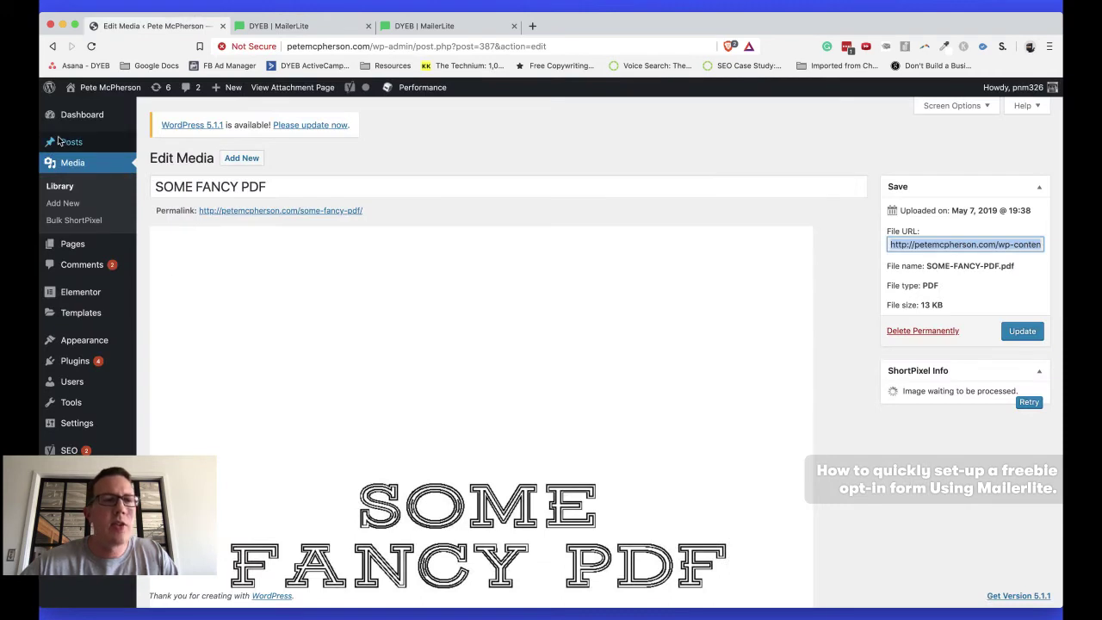
Create a new post titled 'asdfasdf' with paragraphs 'Here's some conrtent!' and 'Leave a comment below'
{"action": "left_click", "coordinate": [163, 158]}
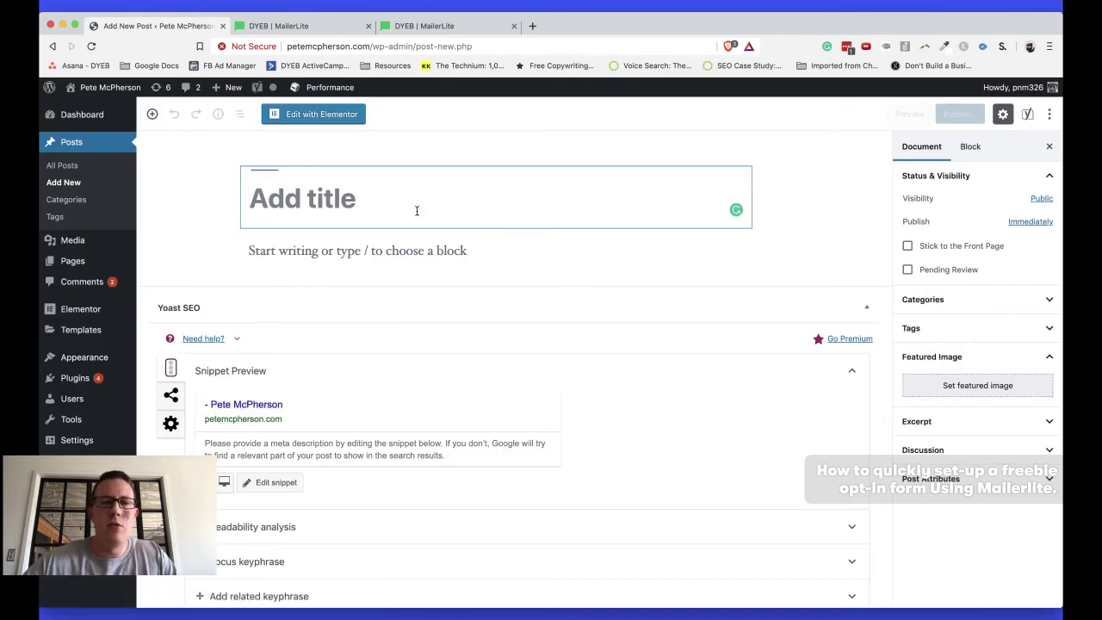
{"action": "type", "text": "asdfasdf"}
{"action": "left_click", "coordinate": [329, 249]}
{"action": "type", "text": "H"}
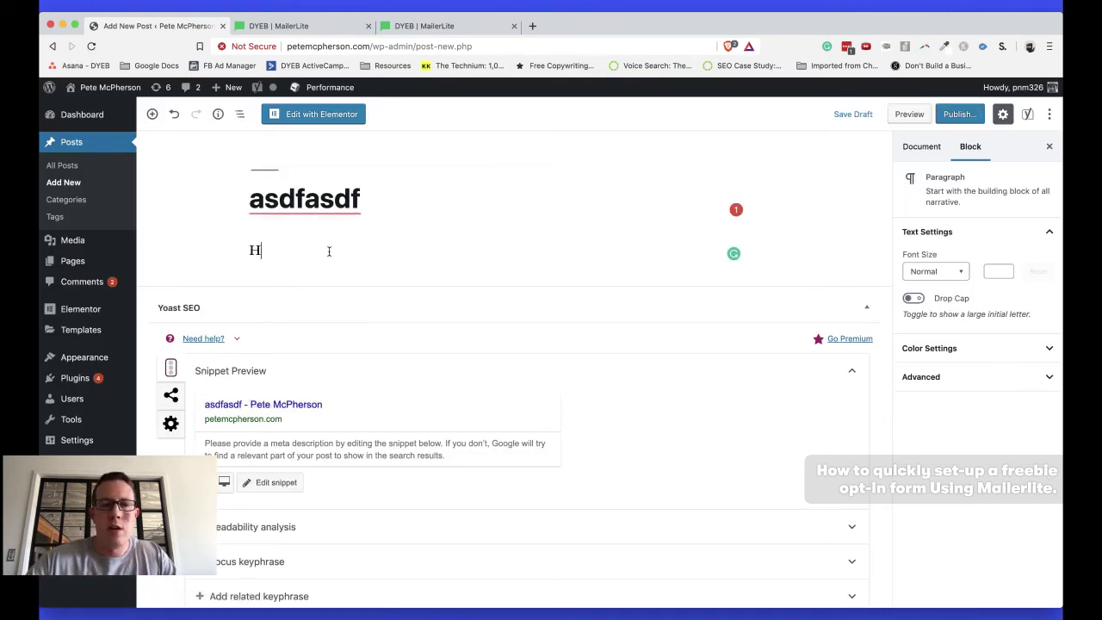
{"action": "type", "text": "ere's some conrtent"}
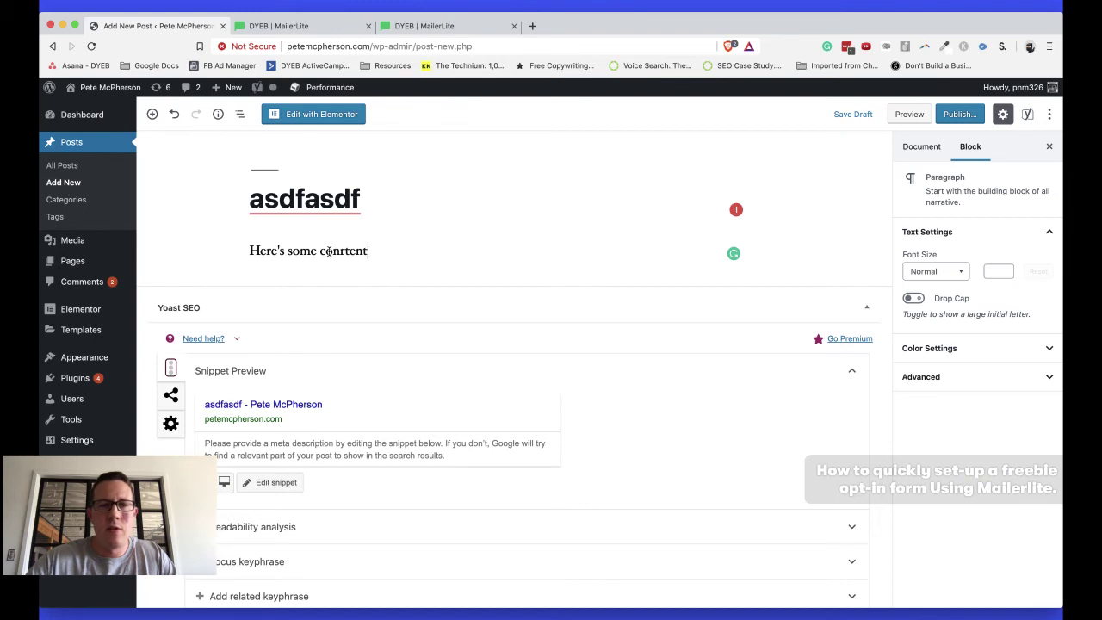
{"action": "type", "text": "!"}
{"action": "key", "text": "Return"}
{"action": "key", "text": "Return"}
{"action": "key", "text": "Return"}
{"action": "type", "text": "Leave a comm"}
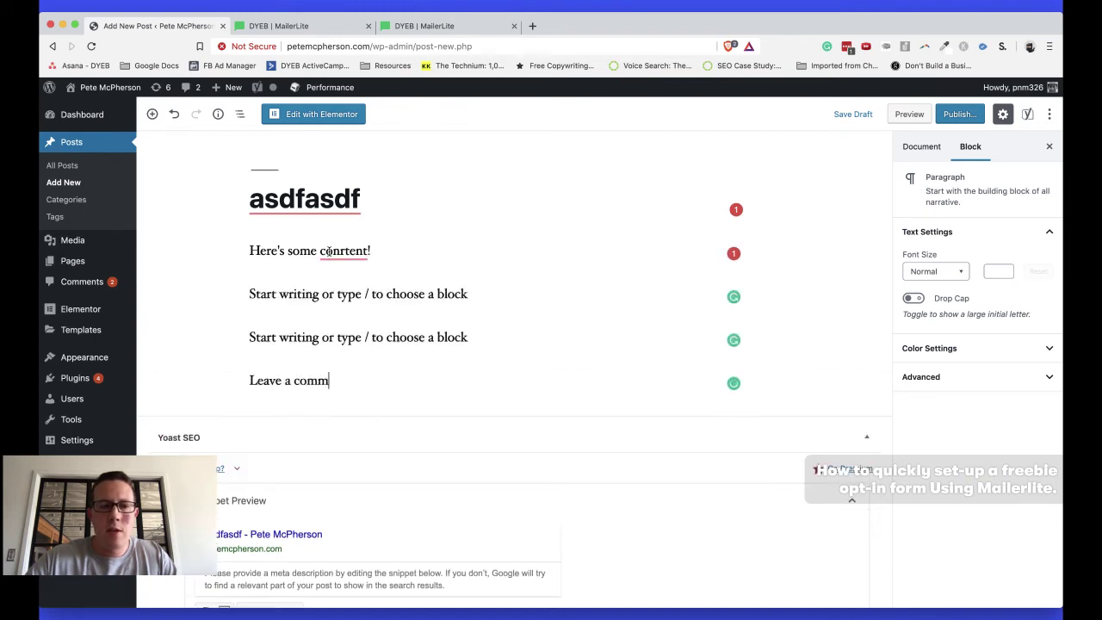
{"action": "type", "text": "ent below!"}
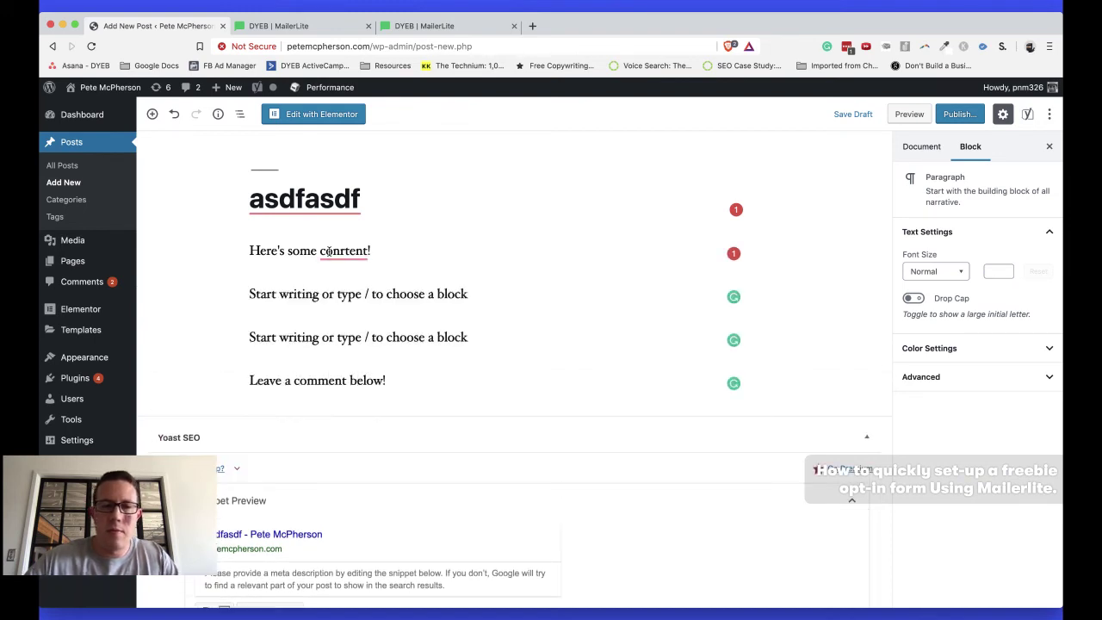
Paste the MailerLite embed code into a Custom HTML block, save the draft, and preview it
{"action": "key", "text": "Return"}
{"action": "type", "text": "/ht"}
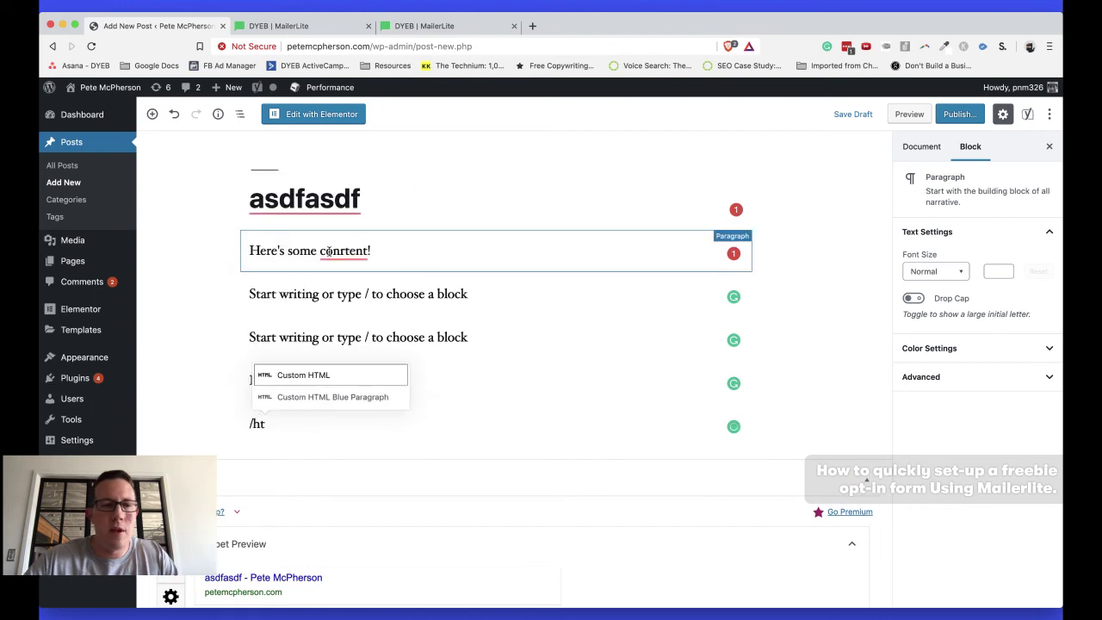
{"action": "key", "text": "Return"}
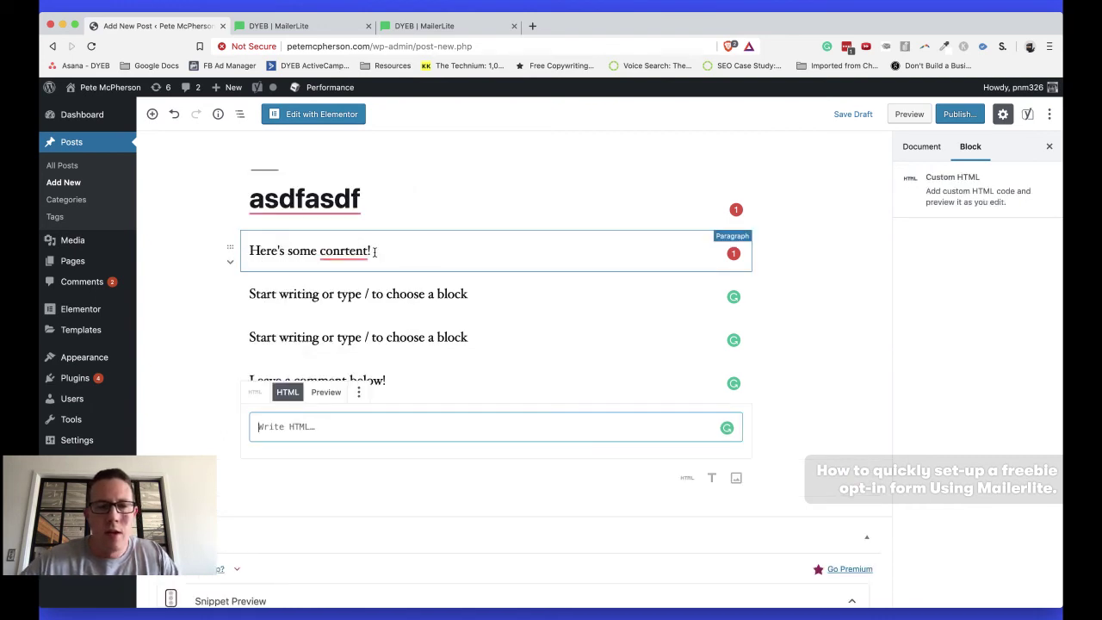
{"action": "key", "text": "super+v"}
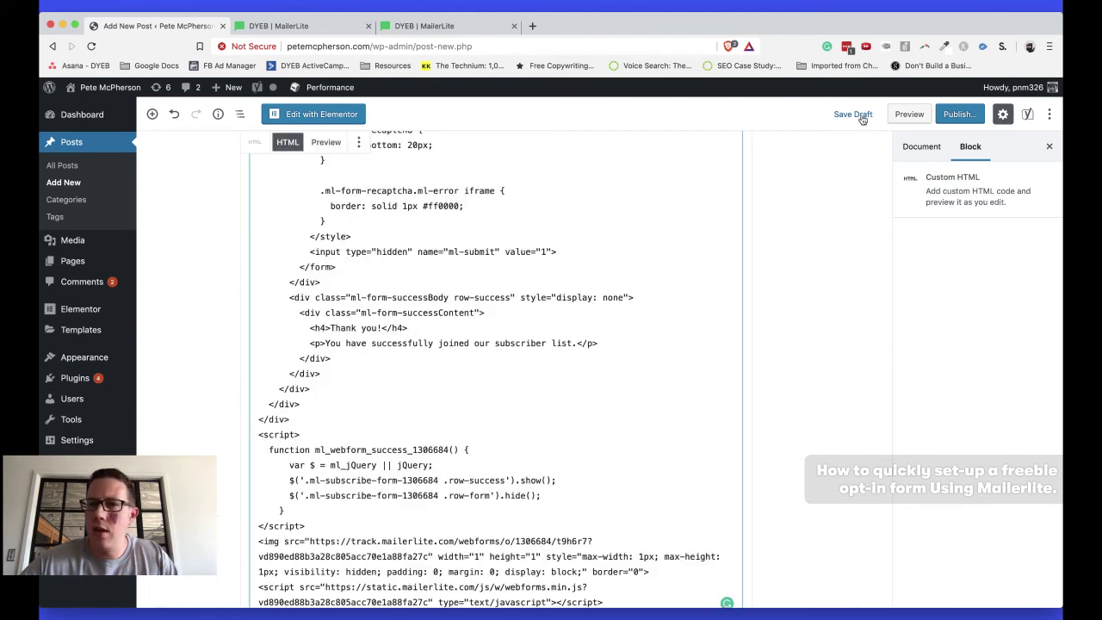
{"action": "left_click", "coordinate": [859, 115]}
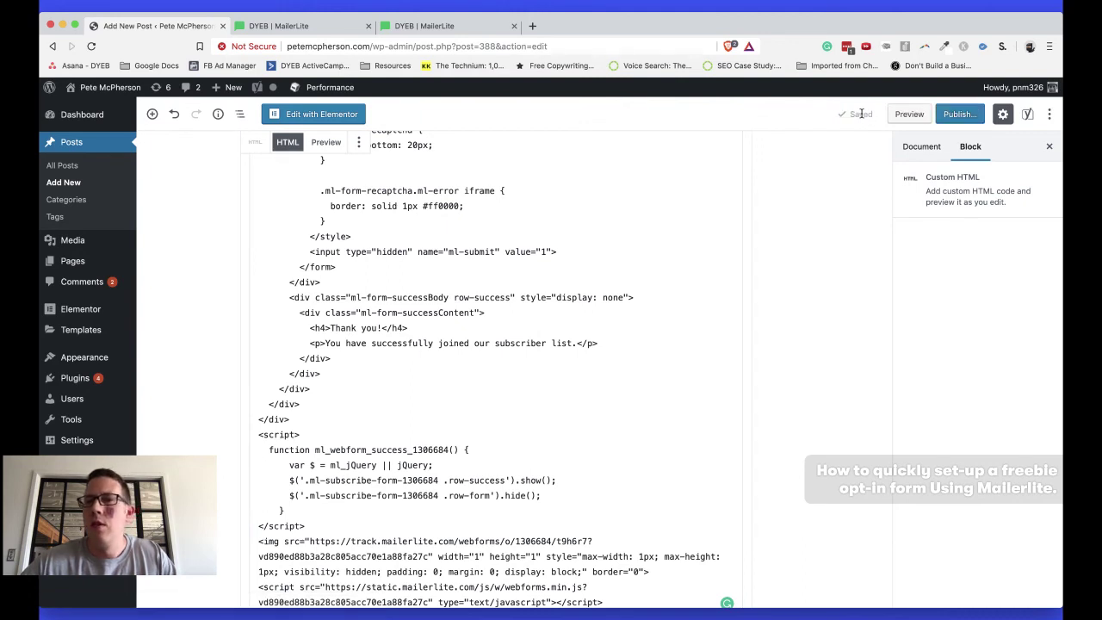
{"action": "left_click", "coordinate": [909, 114]}
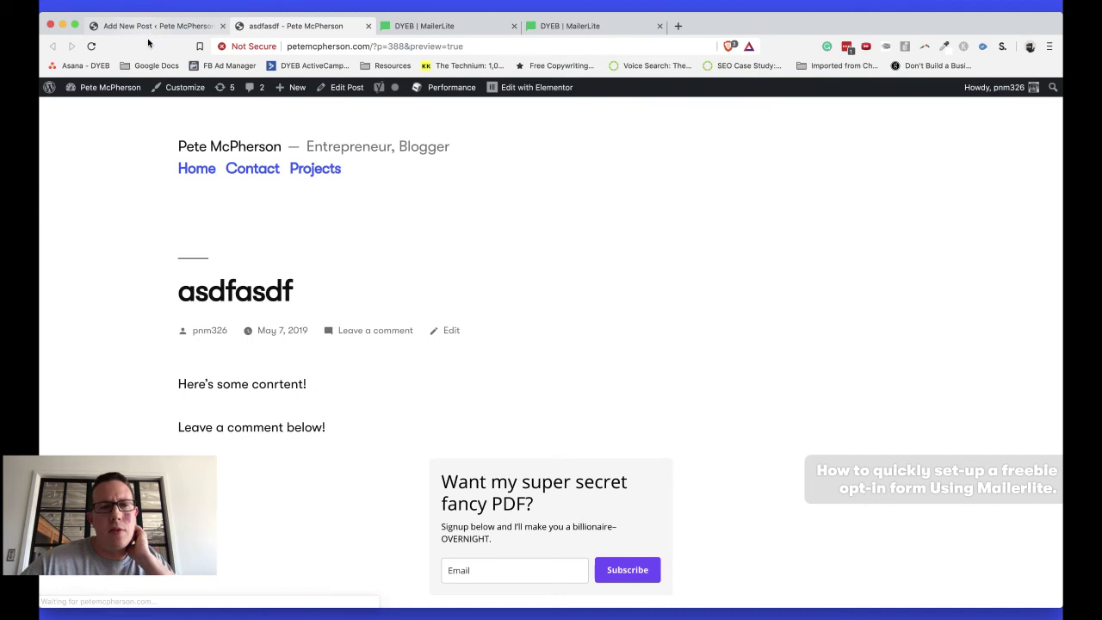
Check the opt-in form in the post preview against the MailerLite embed code page
{"action": "scroll", "coordinate": [270, 315], "scroll_direction": "down", "scroll_amount": 3}
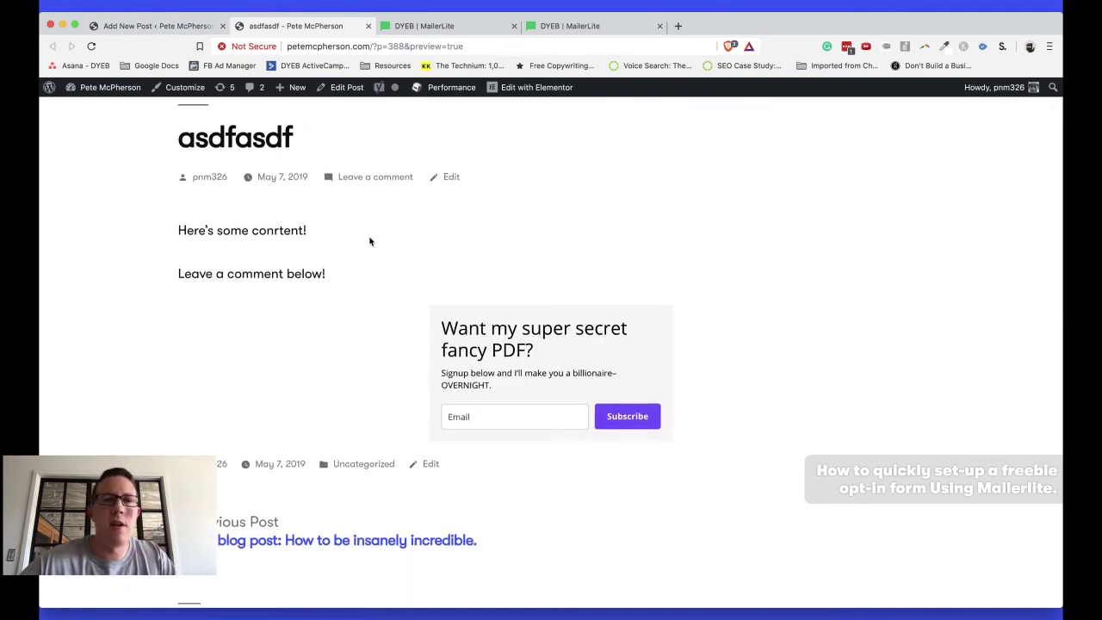
{"action": "left_click", "coordinate": [561, 27]}
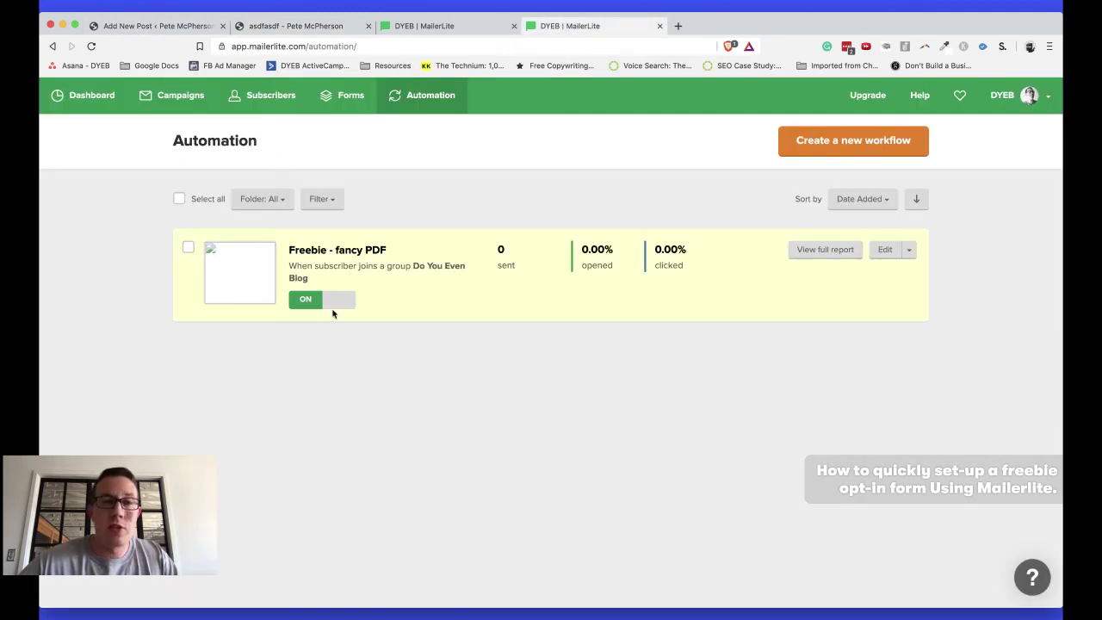
{"action": "key", "text": "ctrl+shift+Tab"}
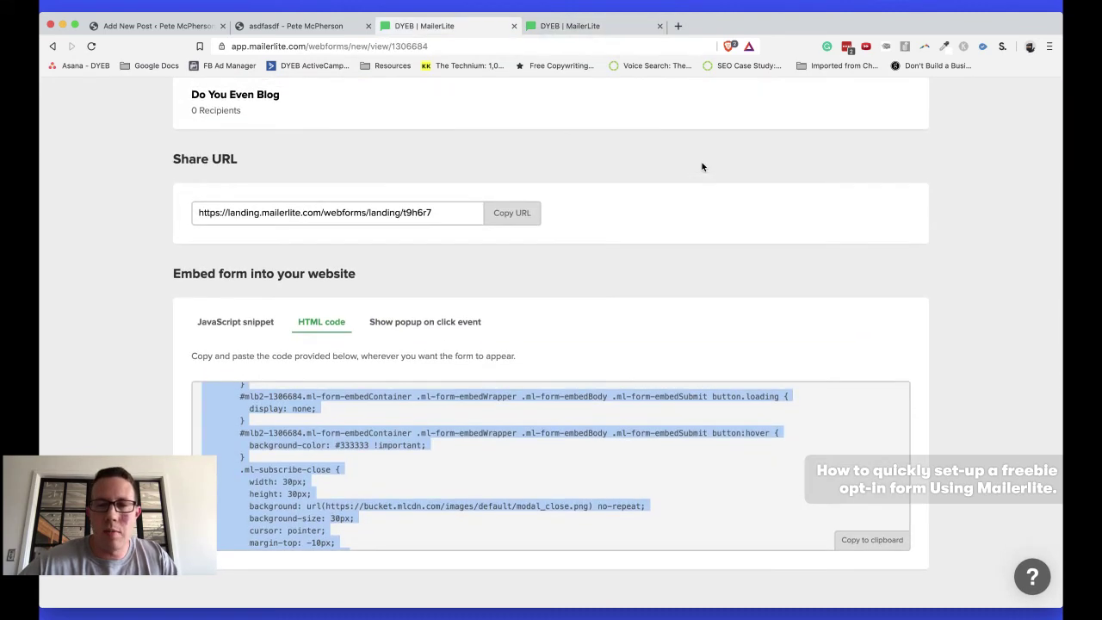
{"action": "scroll", "coordinate": [702, 167], "scroll_direction": "up", "scroll_amount": 15}
{"action": "key", "text": "ctrl+1"}
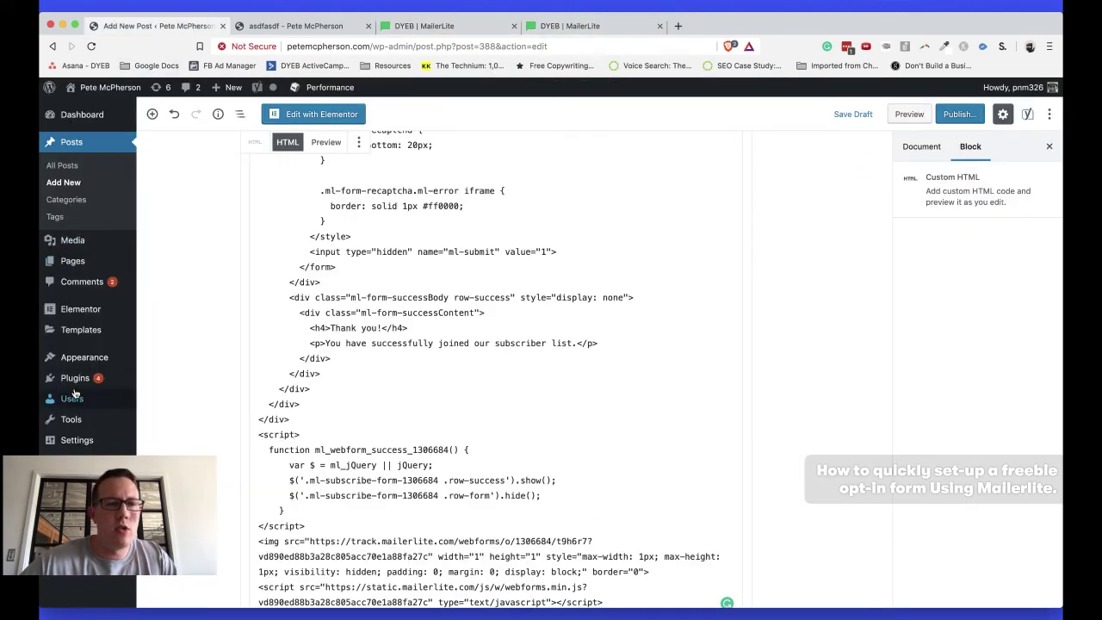
Open WordPress's Plugins > Add New page
{"action": "mouse_move", "coordinate": [75, 379]}
{"action": "left_click", "coordinate": [154, 398]}
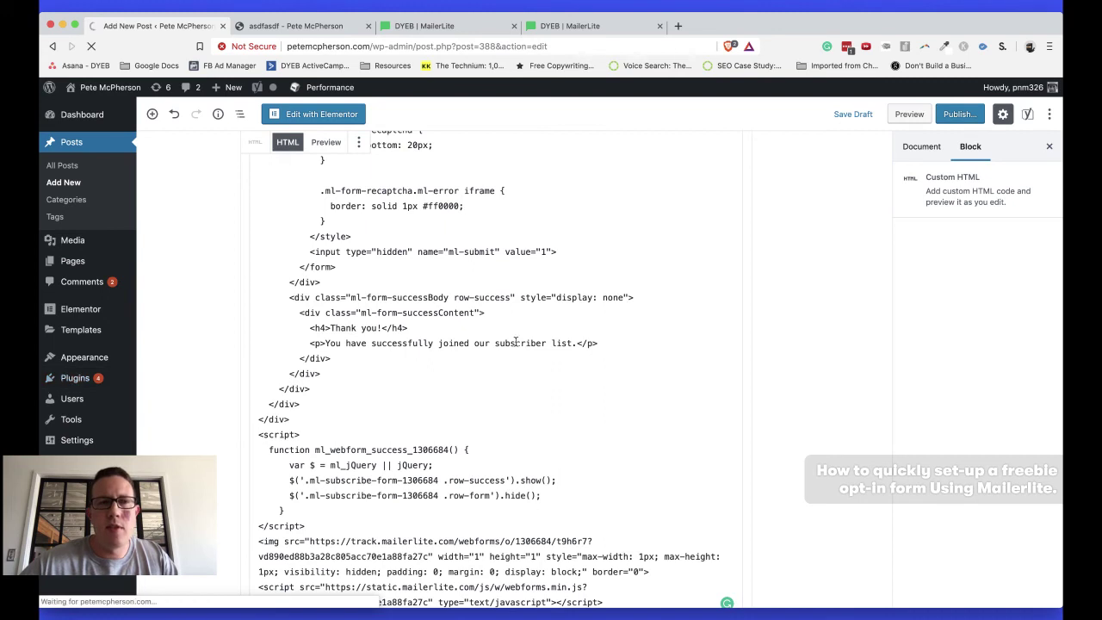
{"action": "key", "text": "ctrl+Tab"}
{"action": "key", "text": "ctrl+Tab"}
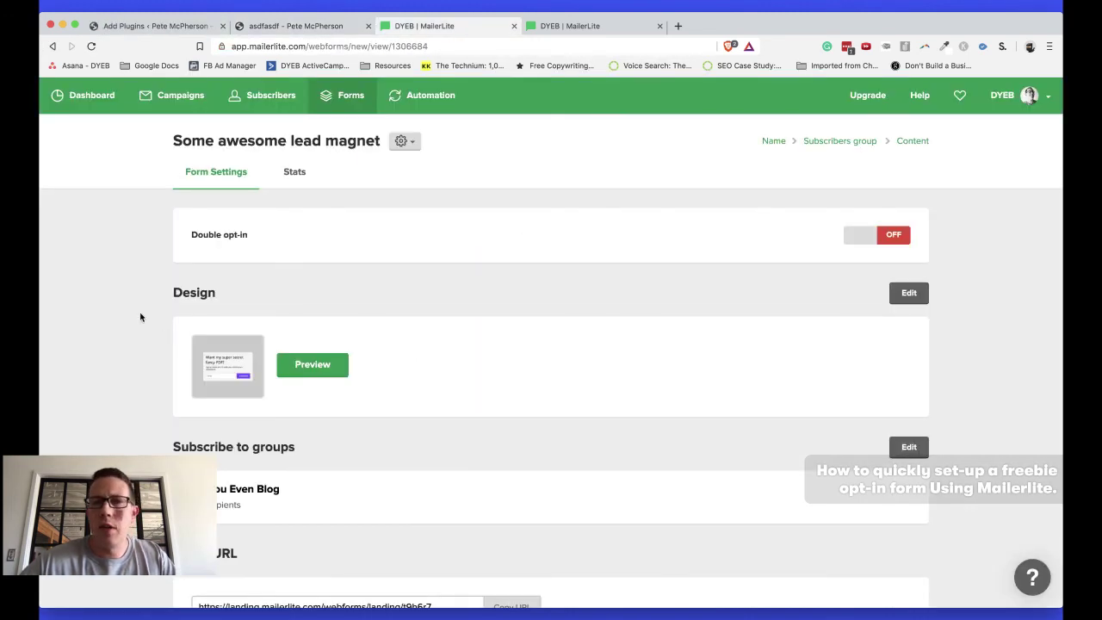
{"action": "scroll", "coordinate": [141, 317], "scroll_direction": "down", "scroll_amount": 5}
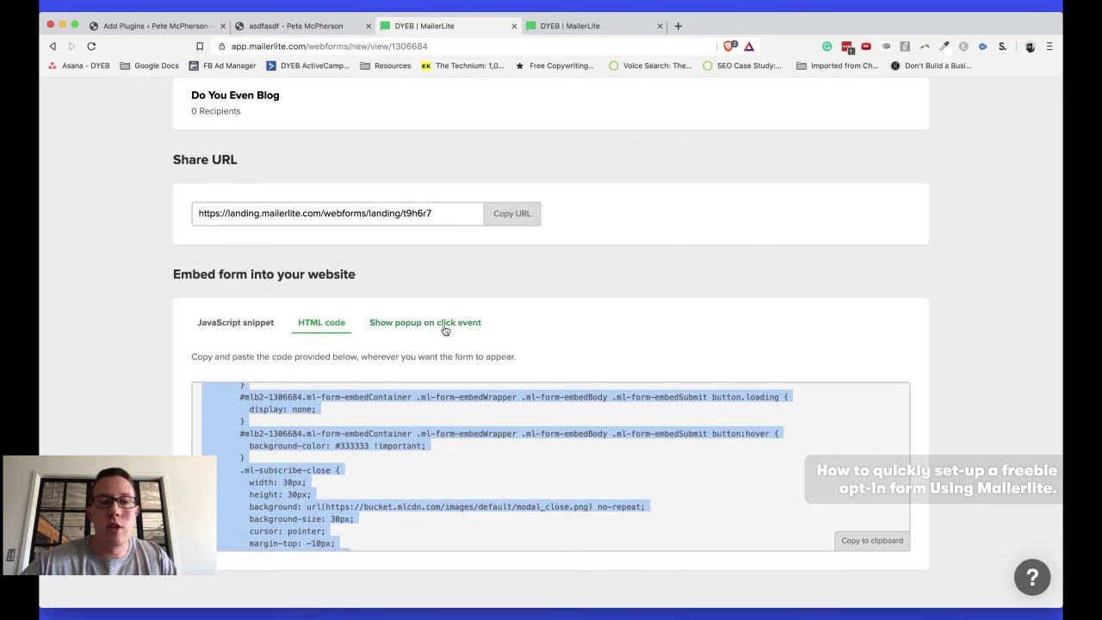
{"action": "key", "text": "super+1"}
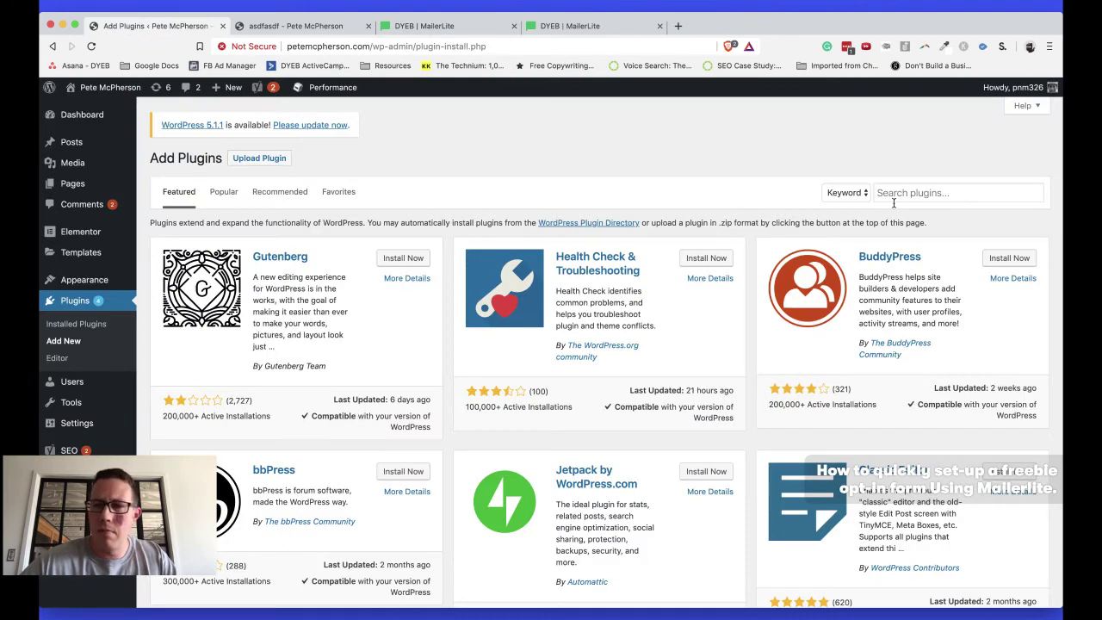
Search the plugin directory for 'mailerlite', then go back to the asdfasdf post preview
{"action": "left_click", "coordinate": [895, 194]}
{"action": "type", "text": "mail"}
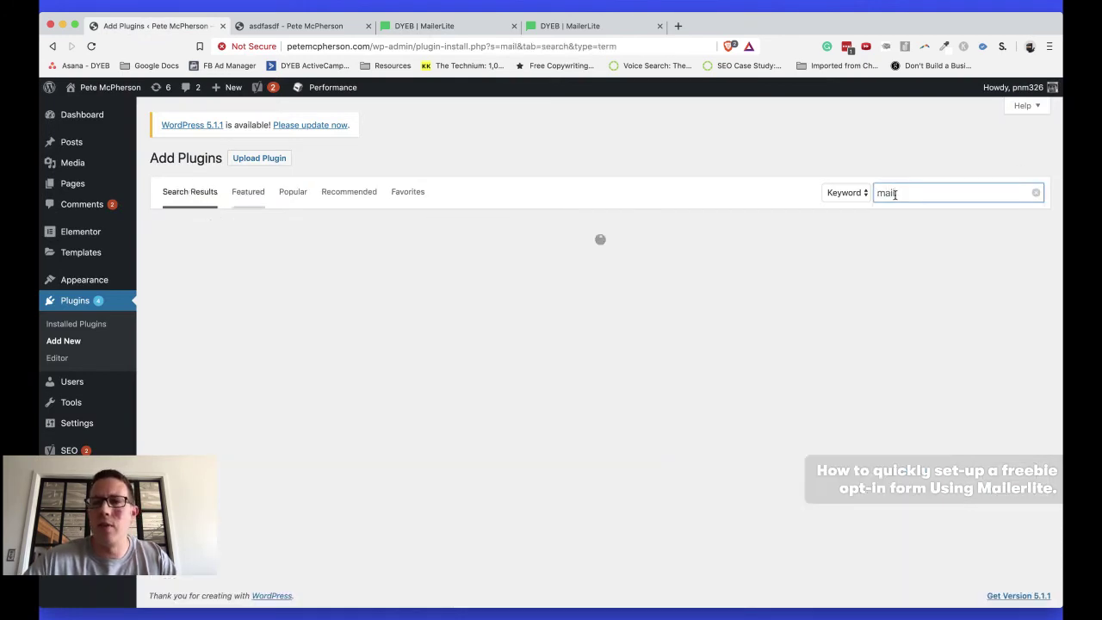
{"action": "type", "text": "erlite"}
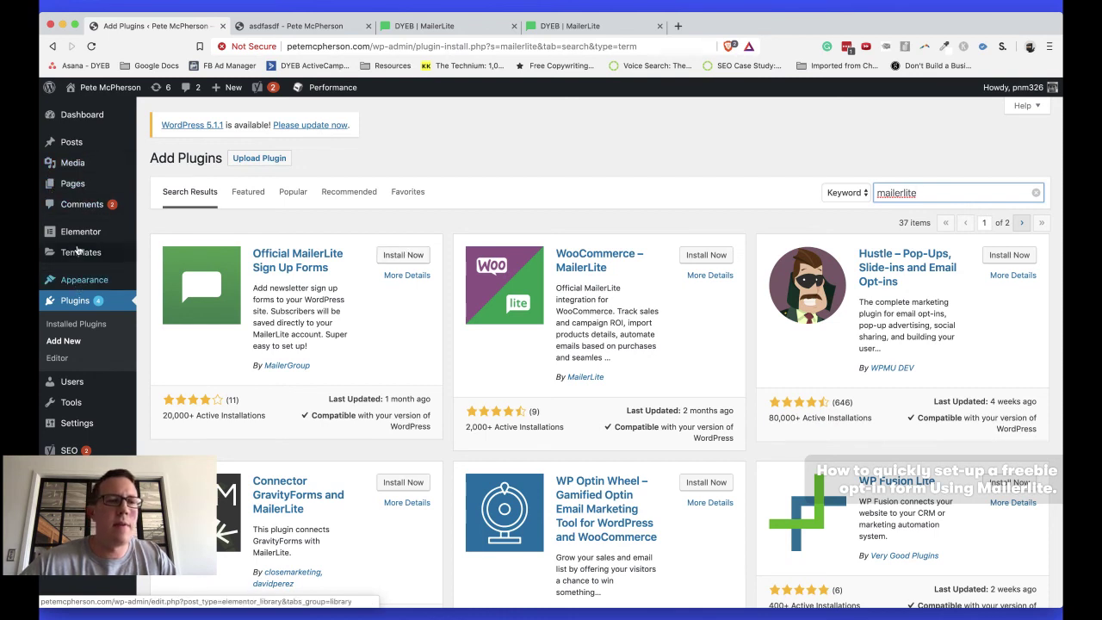
{"action": "key", "text": "ctrl+Tab"}
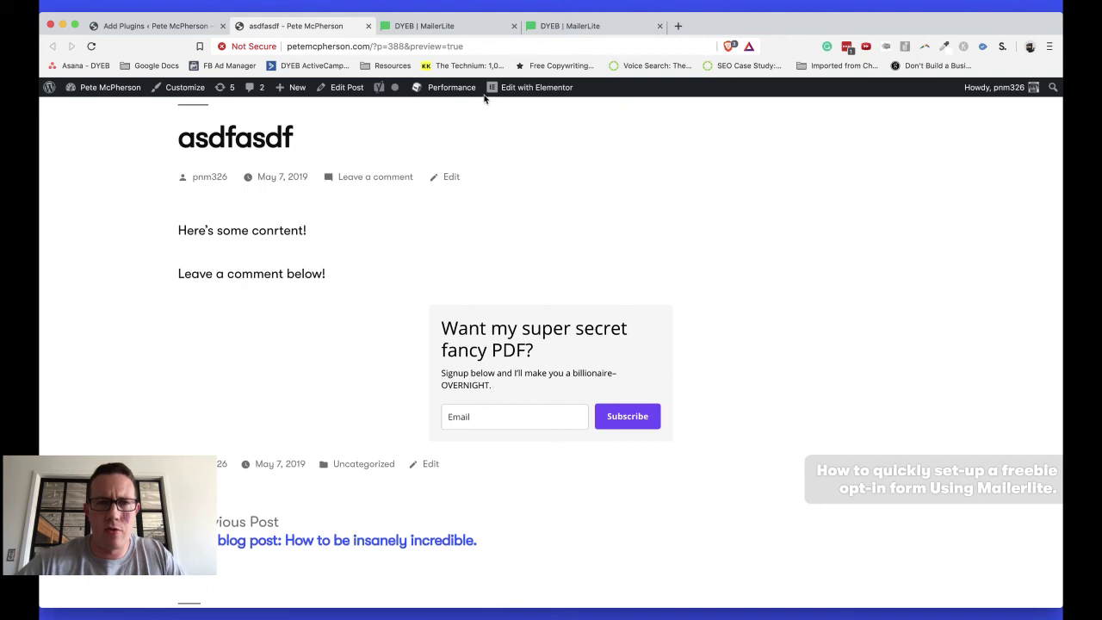
Return to the Automation overview showing Freebie - fancy PDF switched on with 0 emails sent
{"action": "left_click", "coordinate": [428, 26]}
{"action": "scroll", "coordinate": [470, 229], "scroll_direction": "up", "scroll_amount": 10}
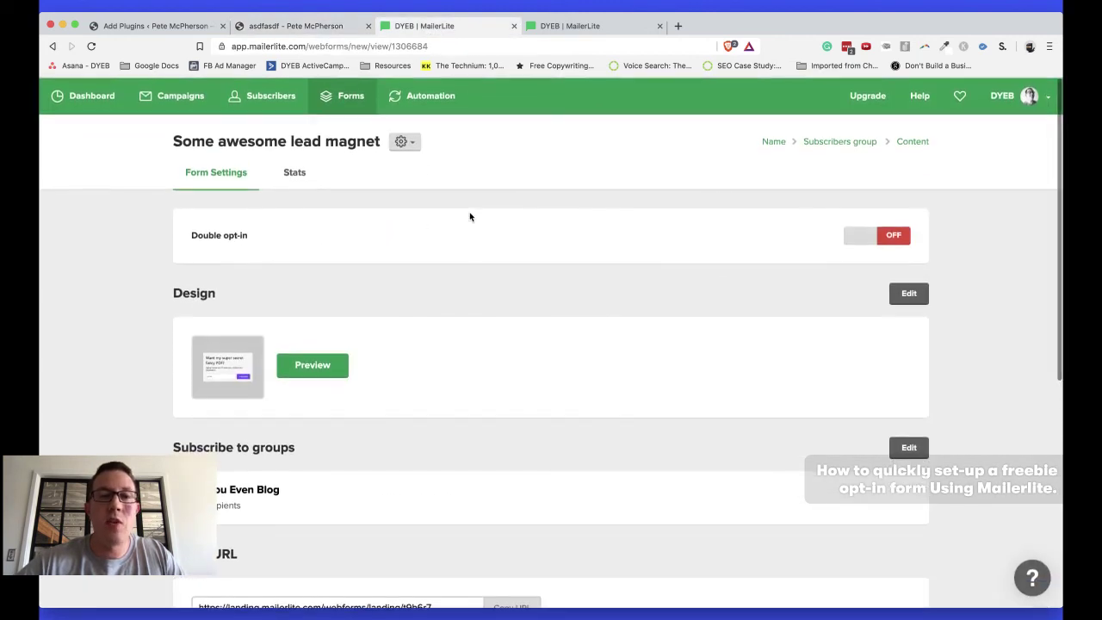
{"action": "left_click", "coordinate": [571, 27]}
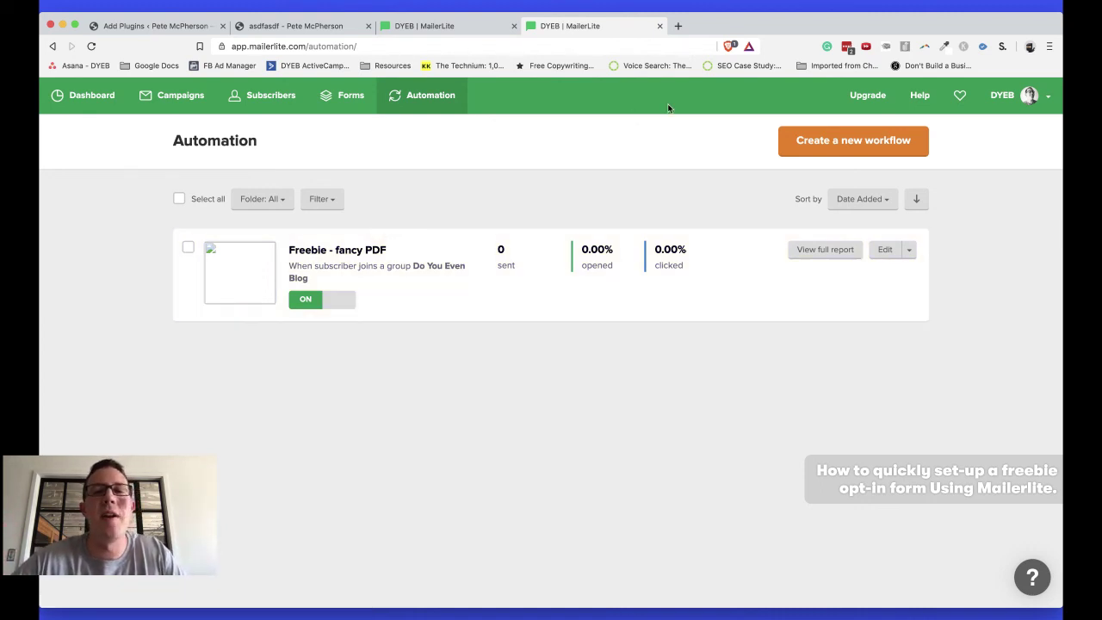
Open the Freebie - fancy PDF workflow to review its trigger and email, then revisit the form page
{"action": "left_click", "coordinate": [419, 96]}
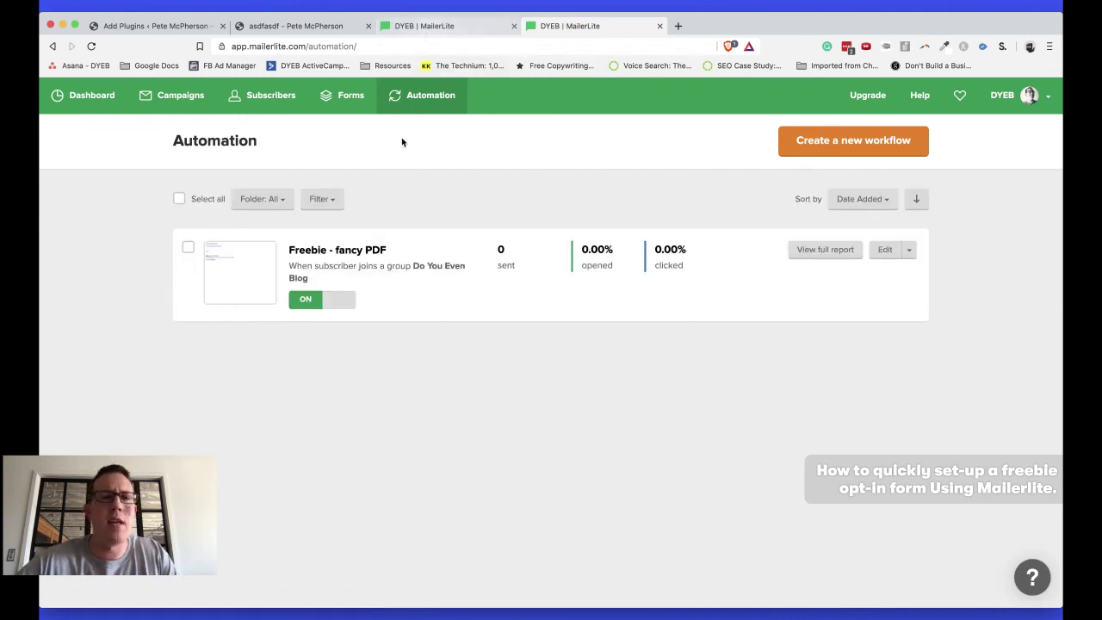
{"action": "left_click", "coordinate": [330, 255]}
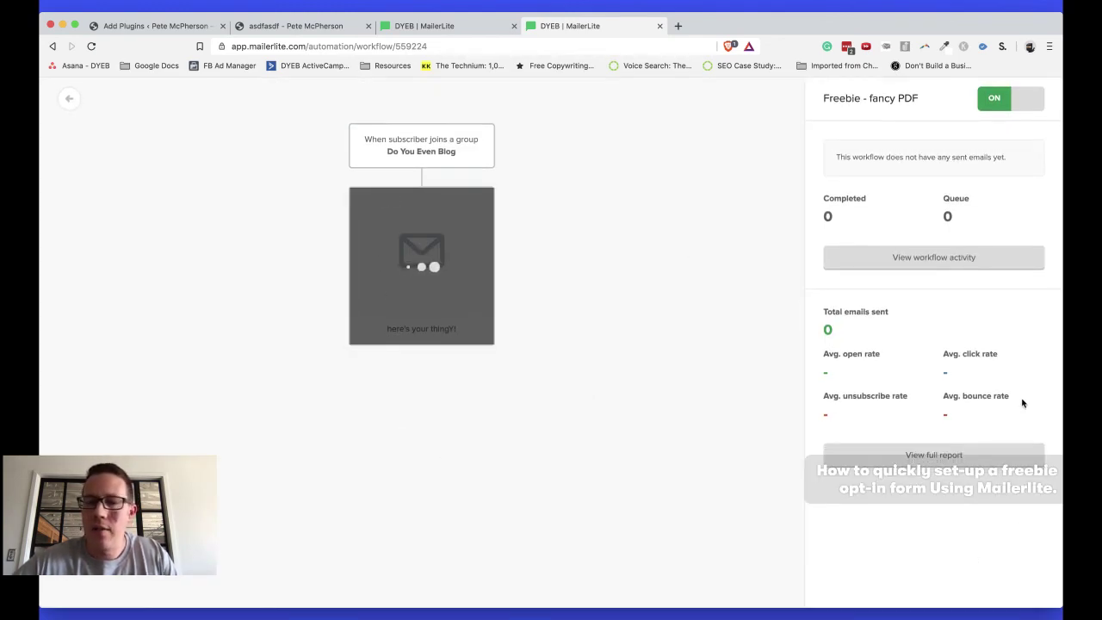
{"action": "left_click", "coordinate": [69, 98]}
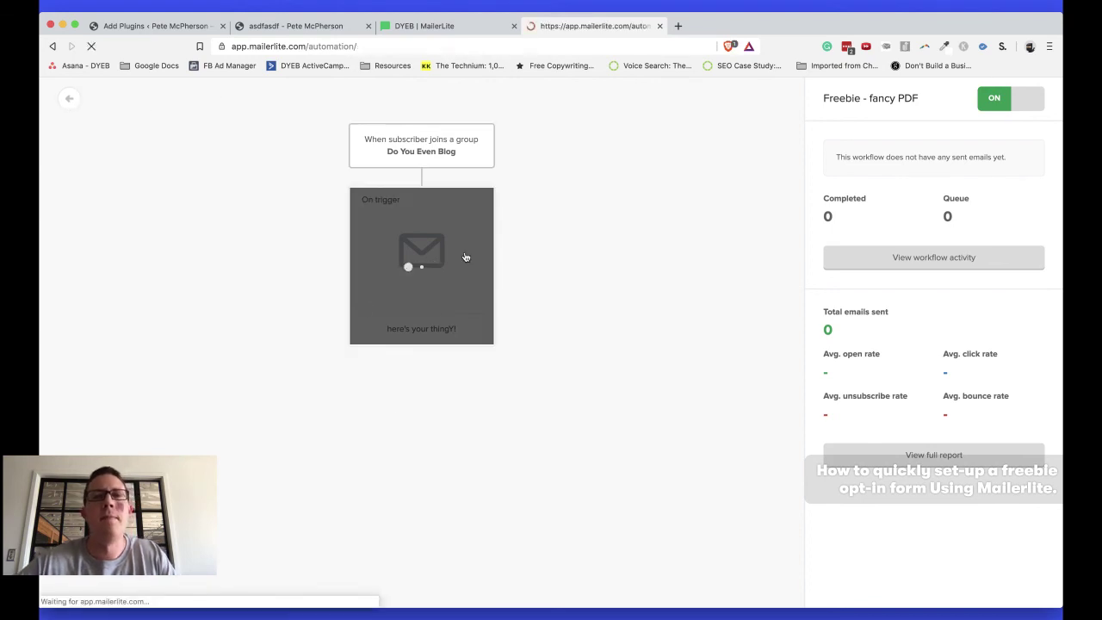
{"action": "key", "text": "ctrl+shift+Tab"}
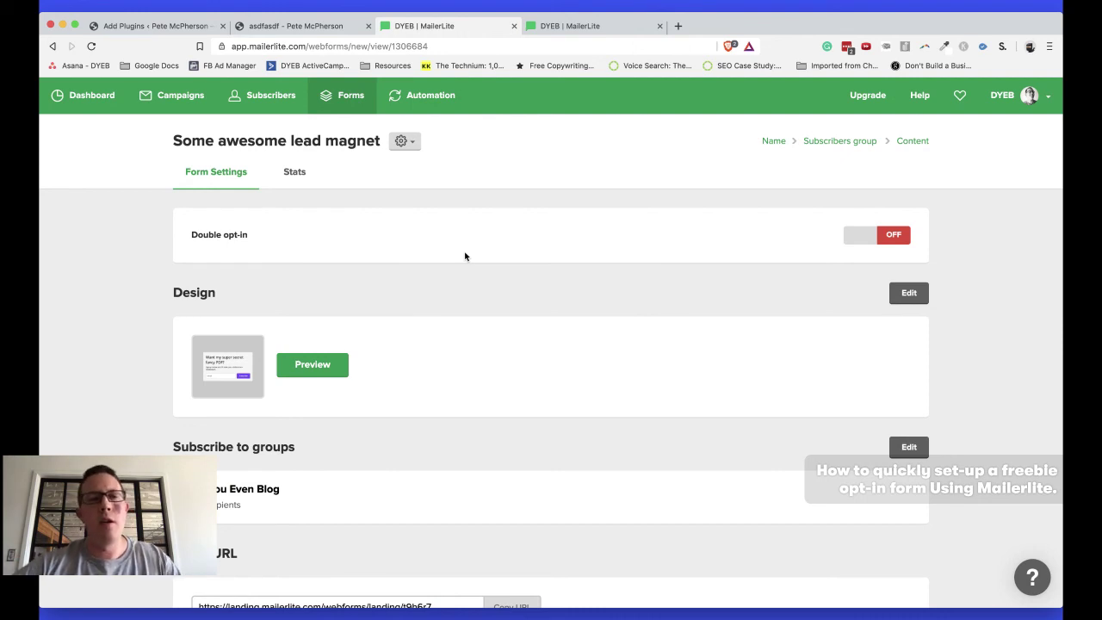
{"action": "scroll", "coordinate": [573, 226], "scroll_direction": "down", "scroll_amount": 3}
{"action": "scroll", "coordinate": [573, 226], "scroll_direction": "up", "scroll_amount": 3}
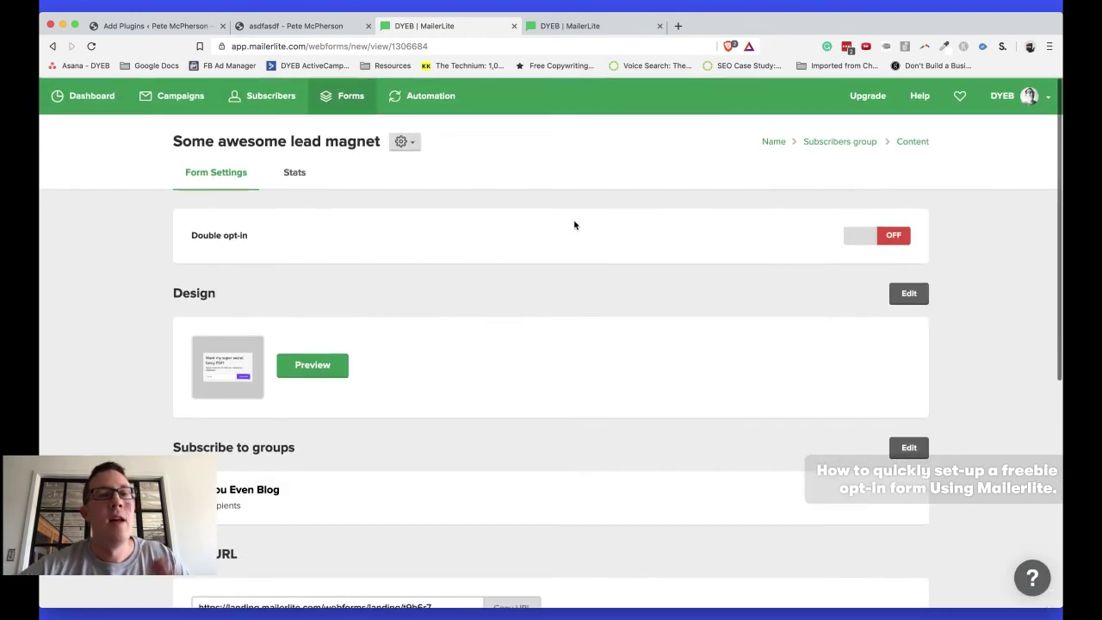